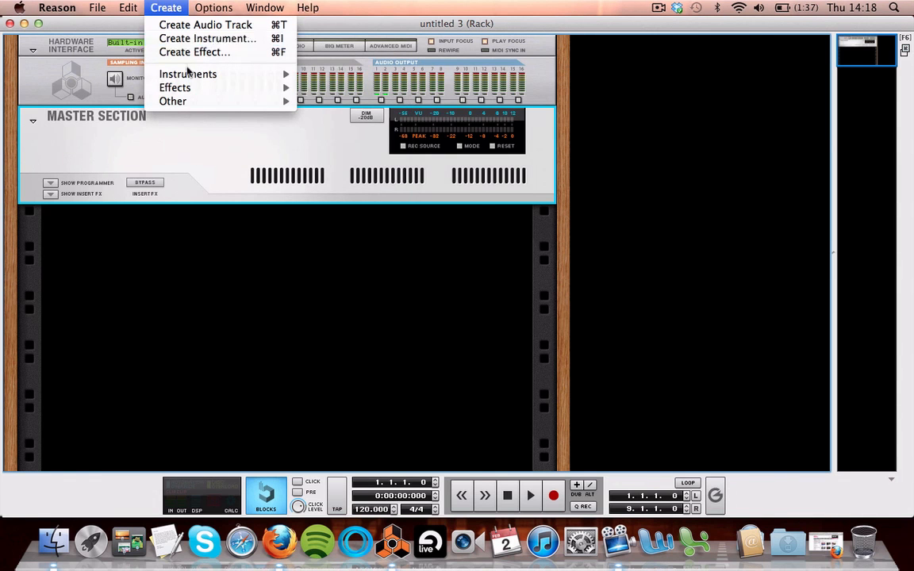
# Open the patch browser for creating an instrument and look through the factory instrument patch categories.
pyautogui.moveTo(188, 76)
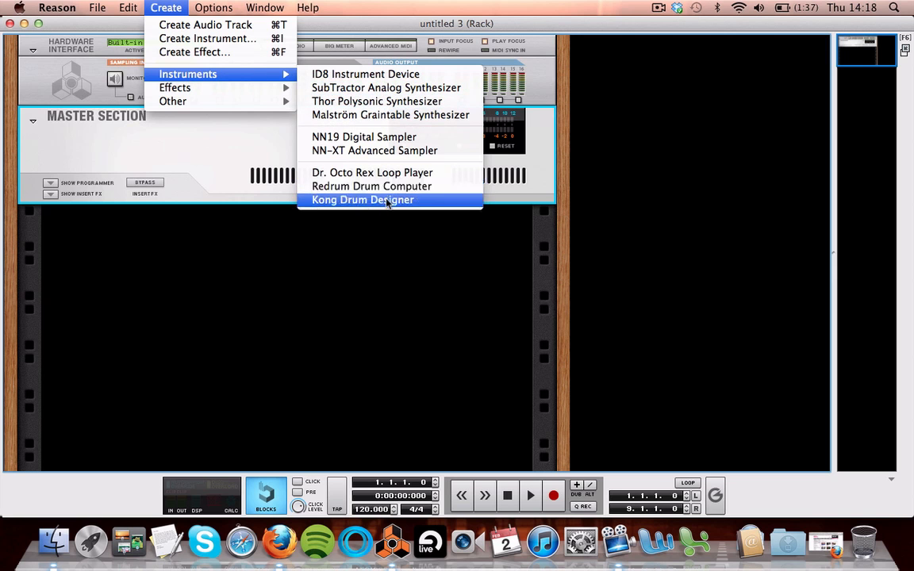
pyautogui.click(221, 44)
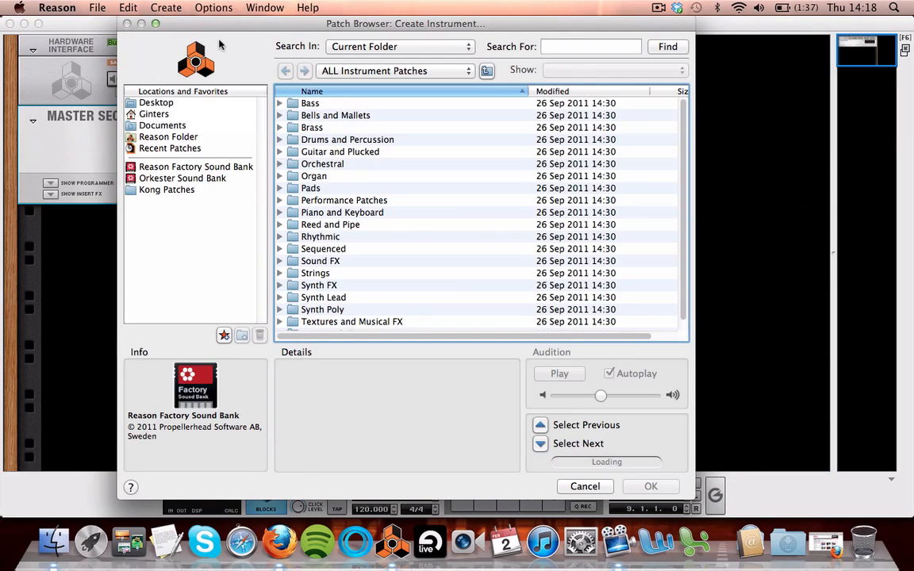
pyautogui.scroll(-1, 450, 208)
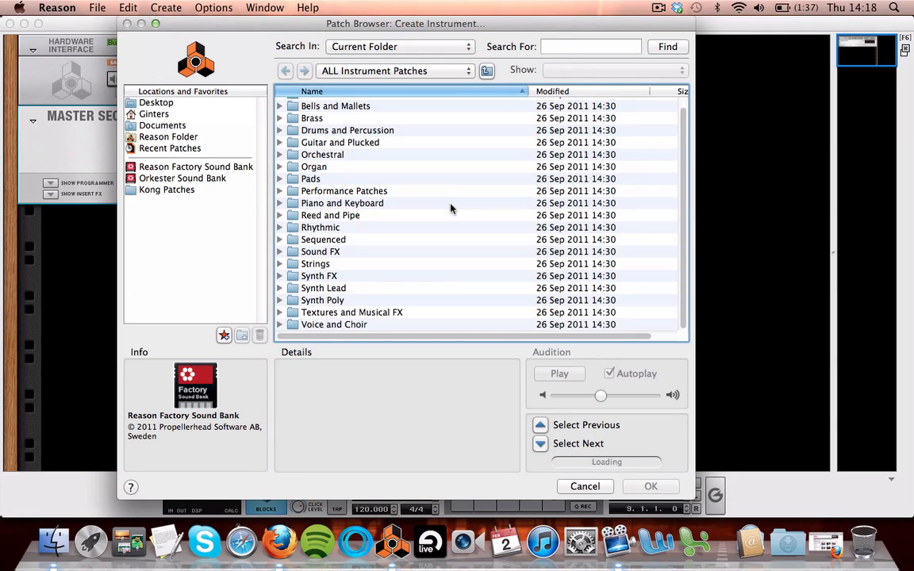
pyautogui.scroll(1, 450, 208)
pyautogui.scroll(-1, 450, 208)
pyautogui.scroll(1, 383, 168)
pyautogui.scroll(-1, 383, 168)
pyautogui.scroll(1, 383, 168)
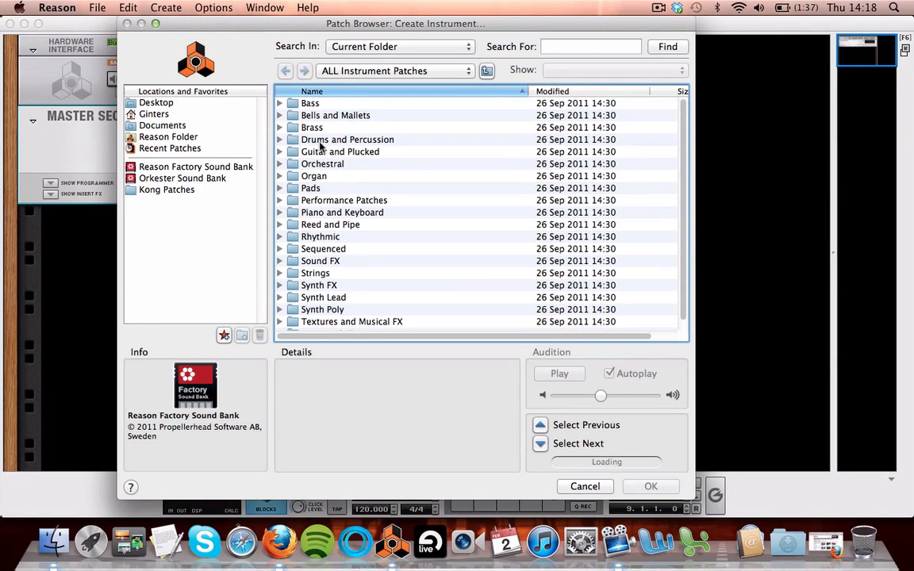
# Open the Drums and Percussion folder and examine the BassDrums patches under Drum Instruments.
pyautogui.doubleClick(292, 141)
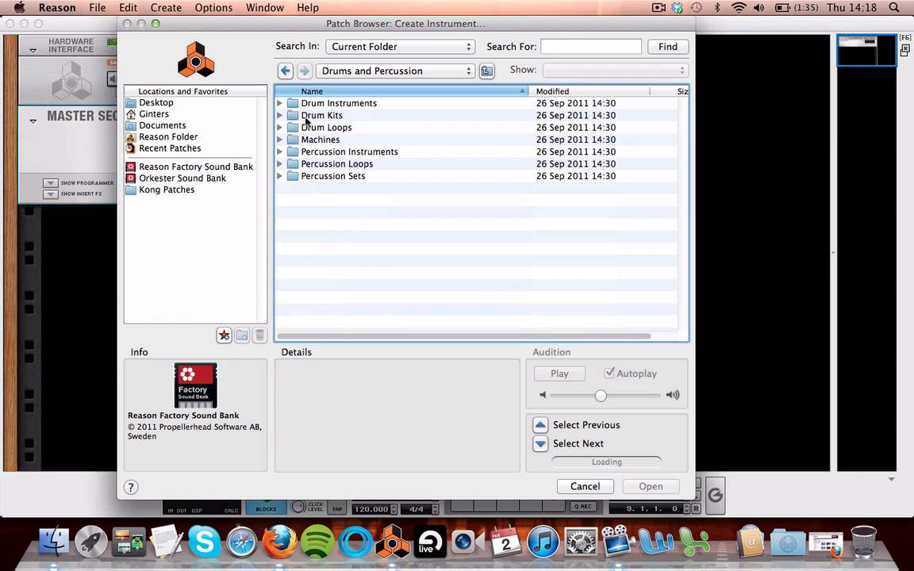
pyautogui.click(279, 104)
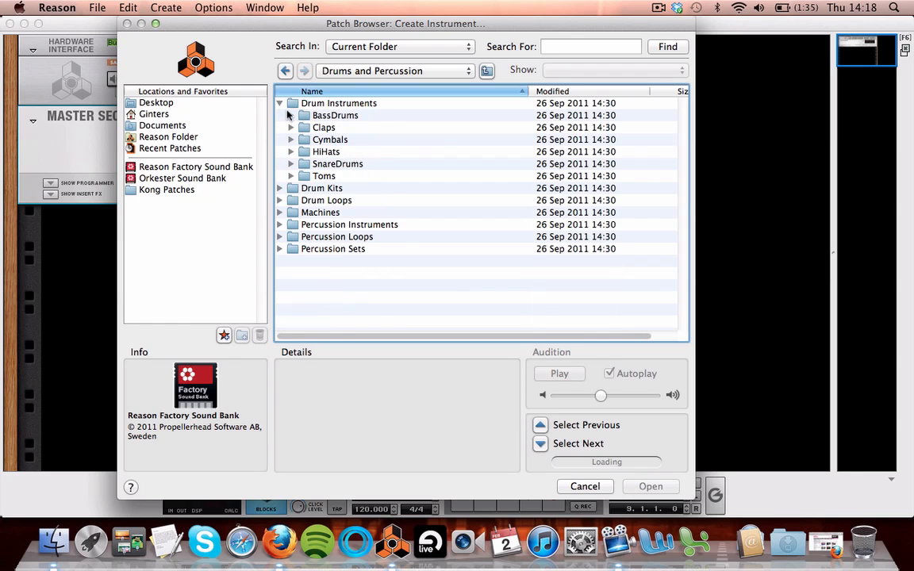
pyautogui.click(291, 116)
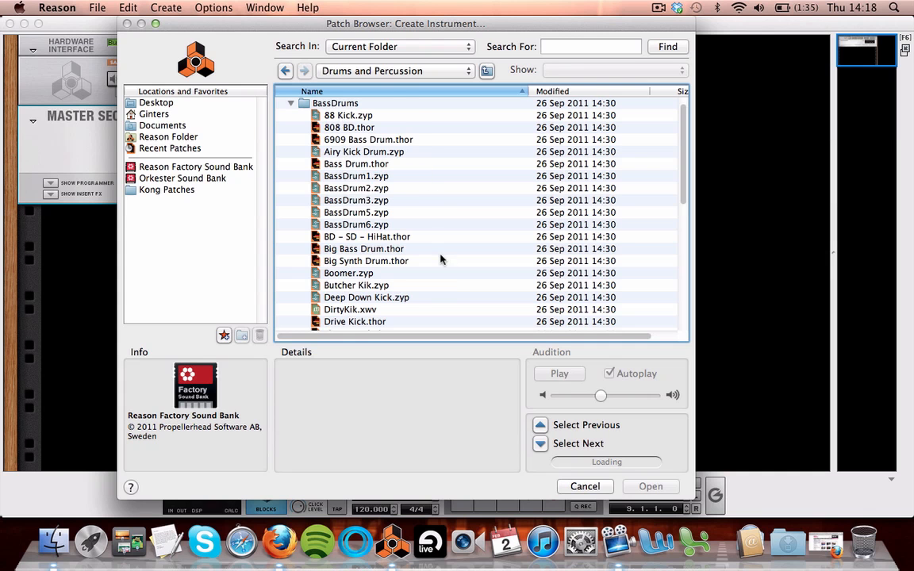
pyautogui.scroll(-6, 442, 258)
pyautogui.scroll(7, 440, 259)
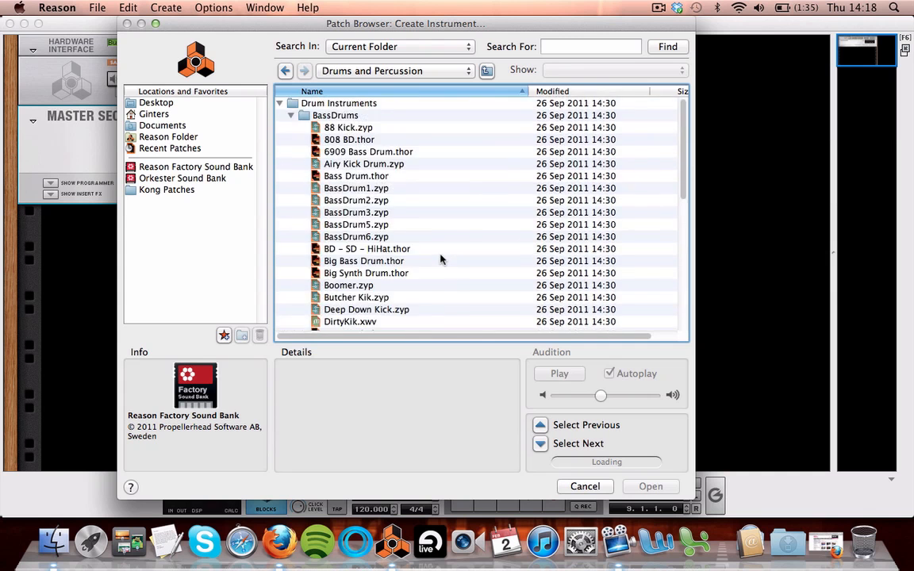
pyautogui.click(290, 115)
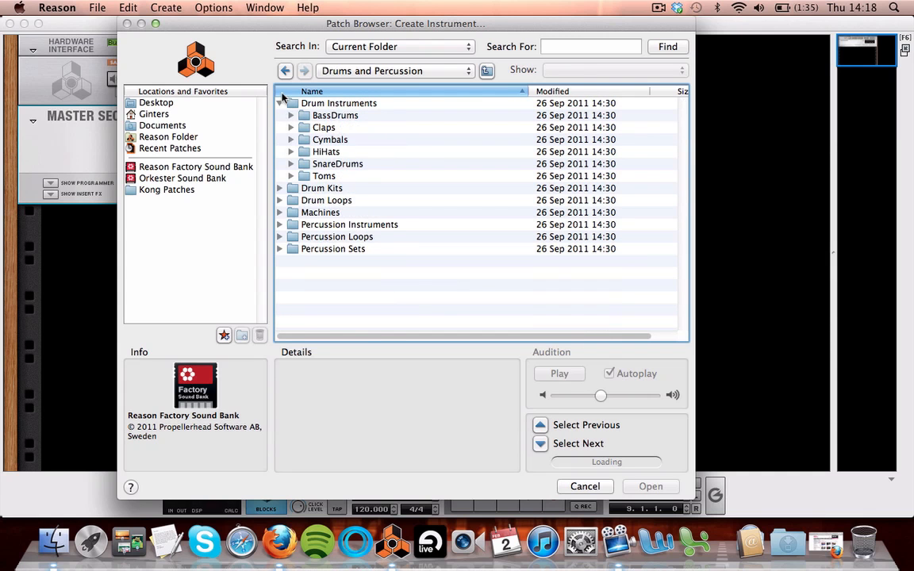
pyautogui.click(279, 103)
# Expand the House drum kits and preview Click House 1.drp, both Click House Dub Kit patches and Ghetto.kong.
pyautogui.click(279, 115)
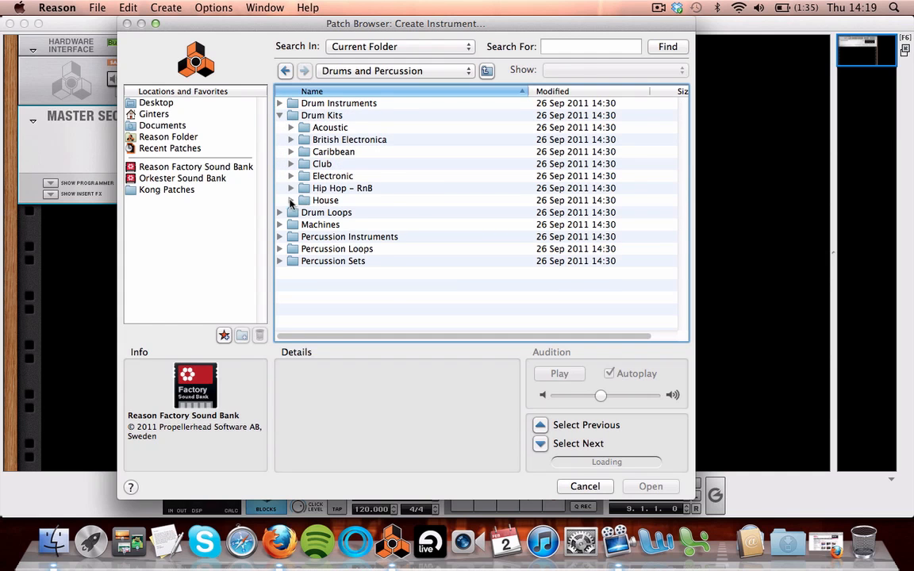
pyautogui.click(290, 200)
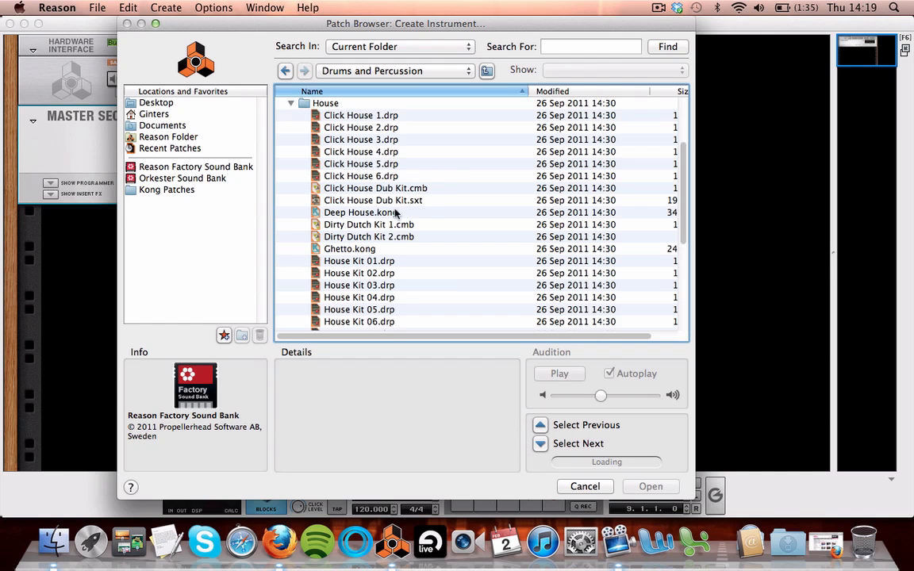
pyautogui.click(358, 117)
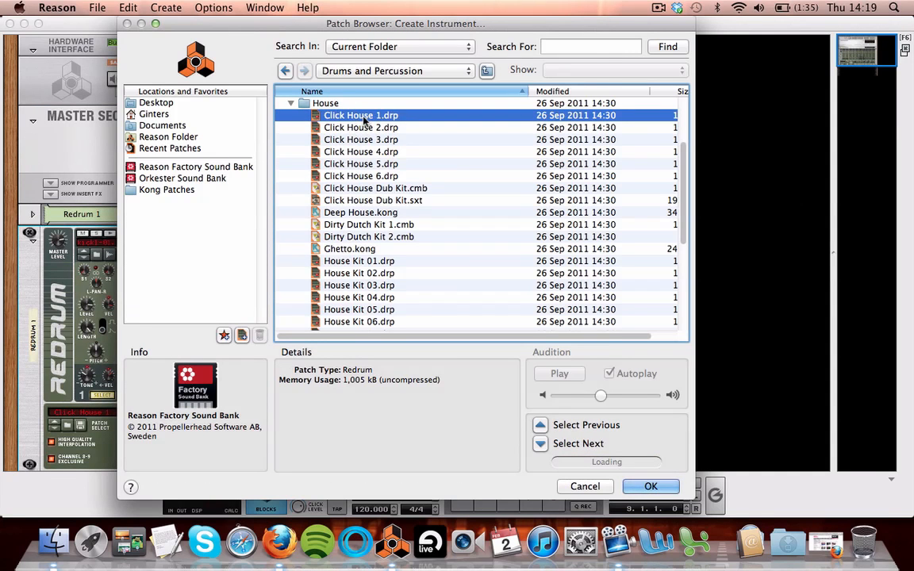
pyautogui.click(358, 189)
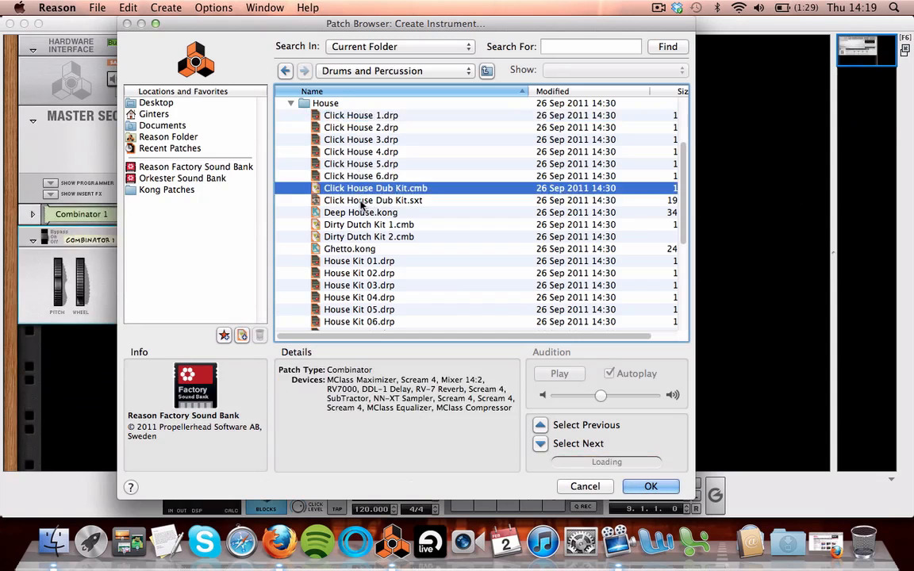
pyautogui.click(361, 201)
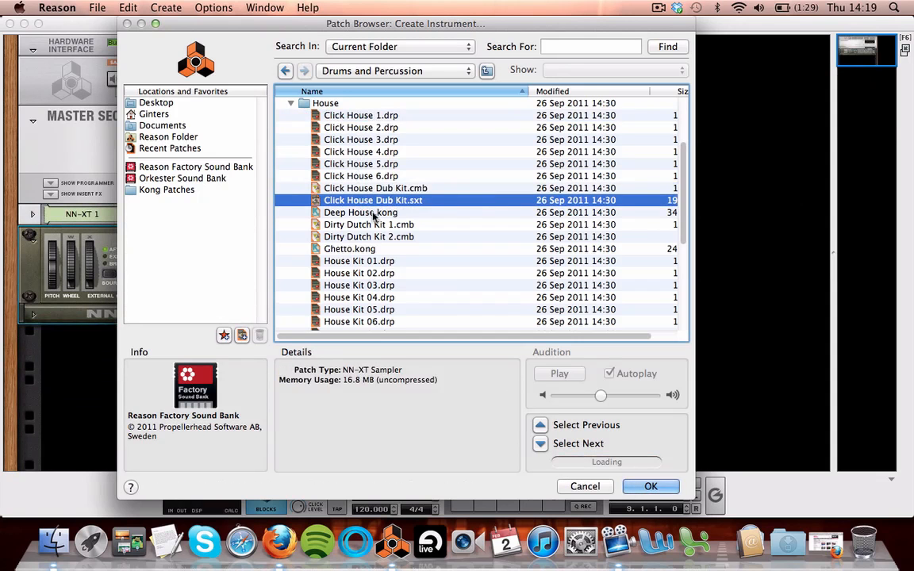
pyautogui.click(351, 250)
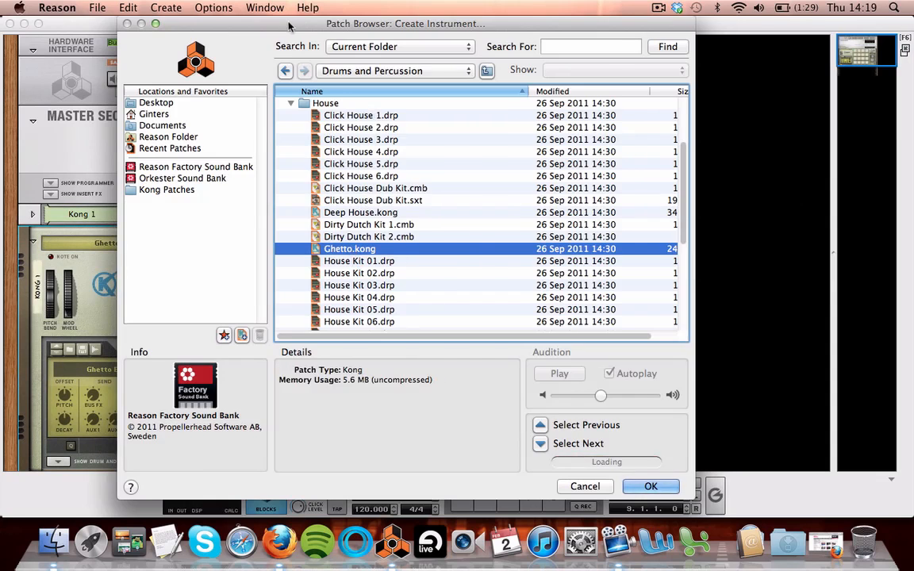
# Move the patch browser off the rack and preview House Kit 01, 02 and 03, InDaClub, Soulful House and House Kit 08.
pyautogui.moveTo(291, 17); pyautogui.dragTo(518, 16)
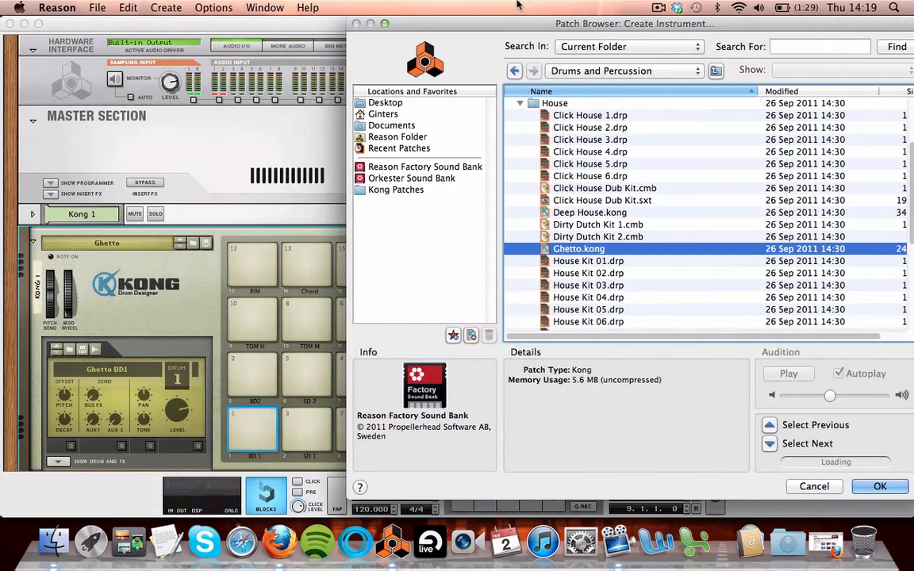
pyautogui.click(585, 262)
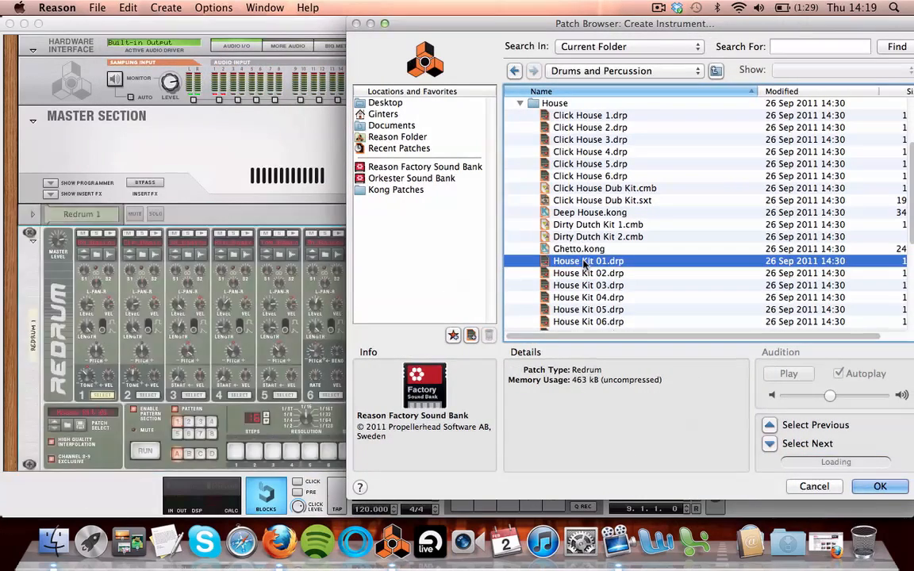
pyautogui.click(584, 274)
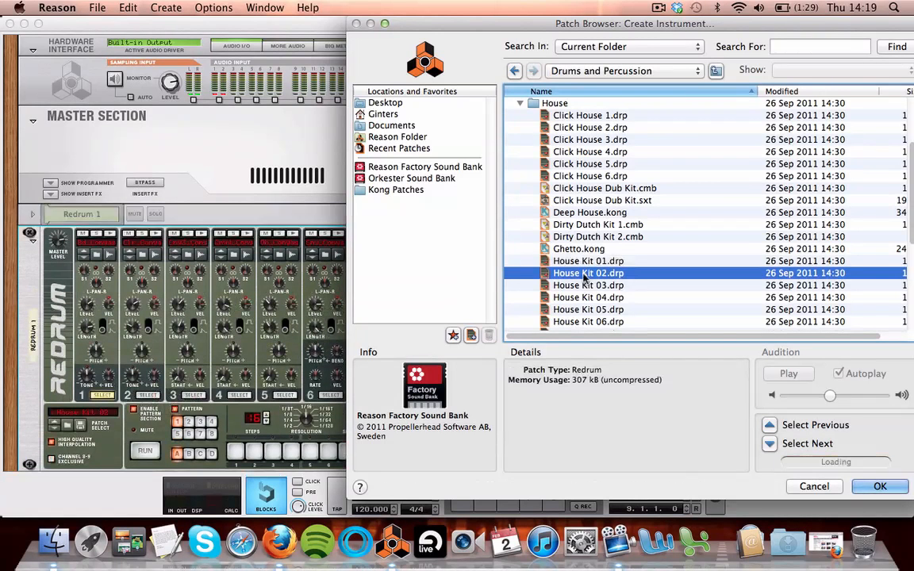
pyautogui.click(584, 287)
pyautogui.scroll(-5, 585, 292)
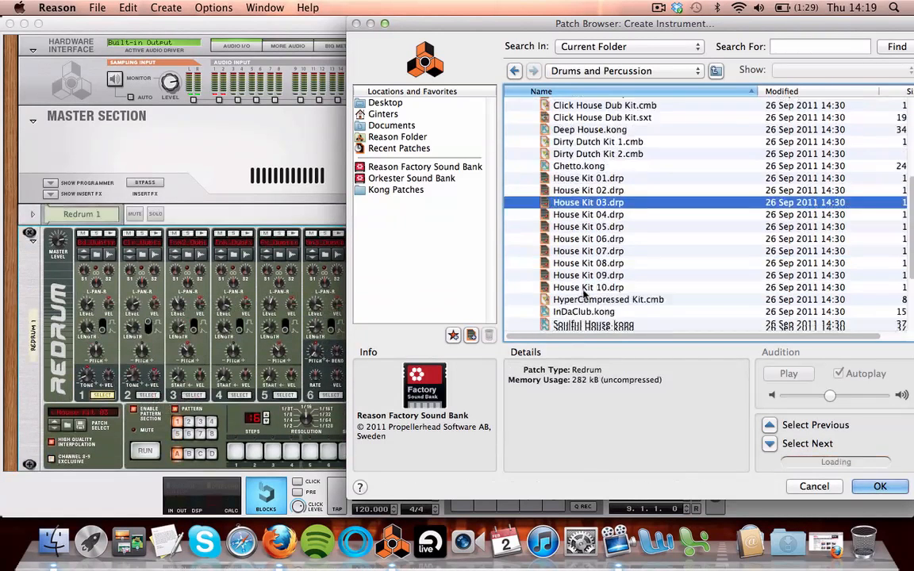
pyautogui.click(584, 206)
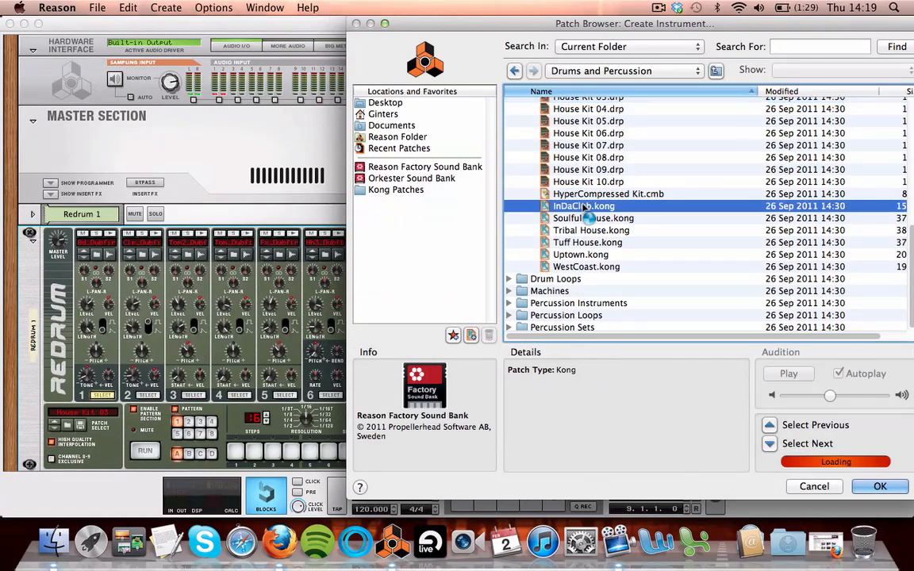
pyautogui.click(578, 219)
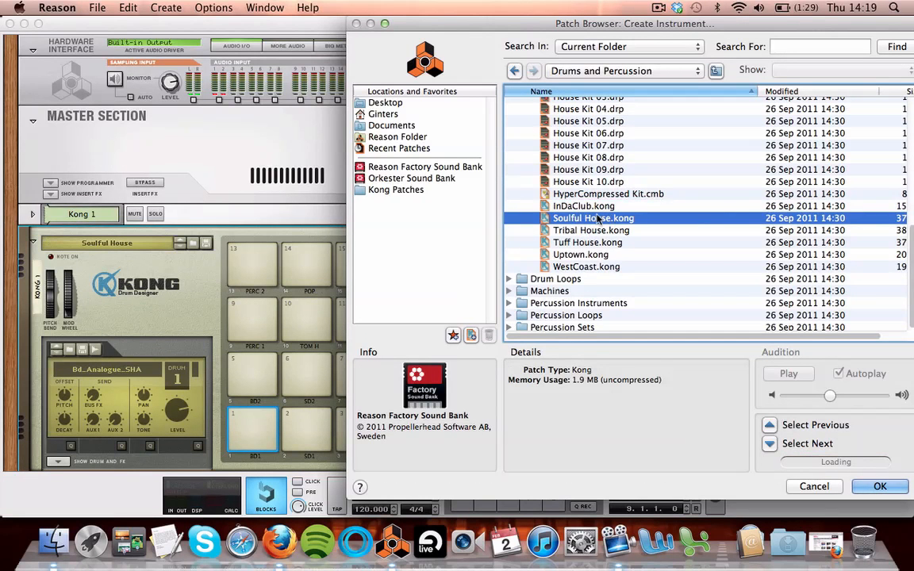
pyautogui.click(588, 159)
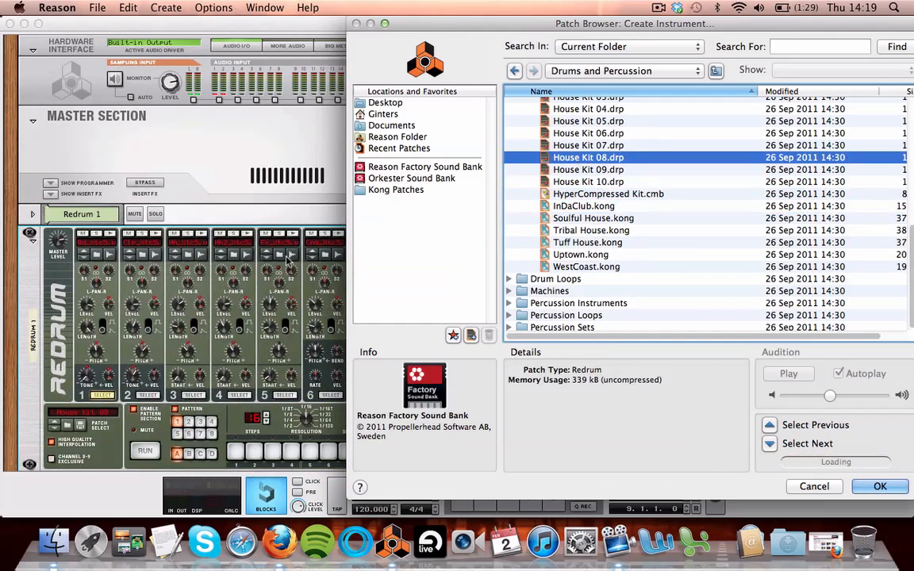
# Collapse the House and Drum Kits folders and close the patch browser without creating an instrument.
pyautogui.scroll(8, 537, 150)
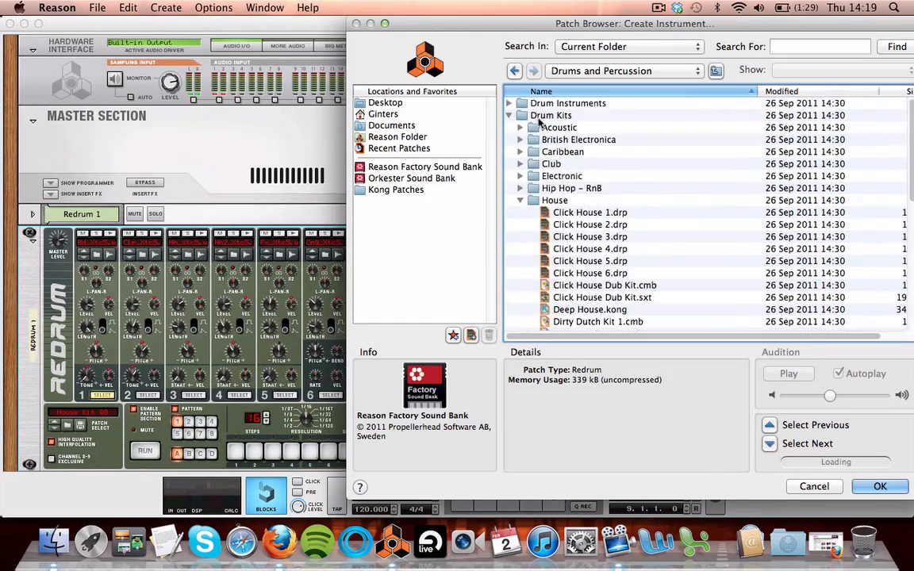
pyautogui.click(520, 200)
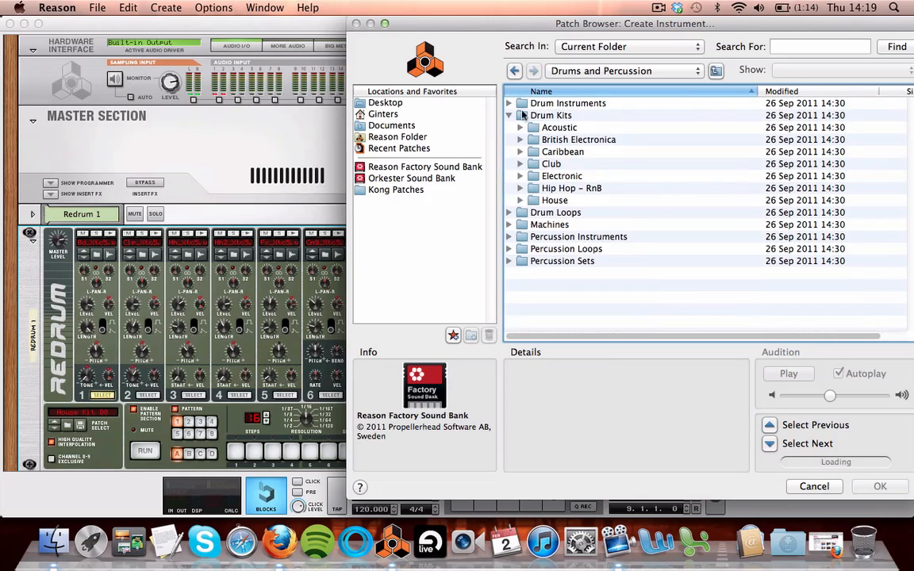
pyautogui.click(509, 116)
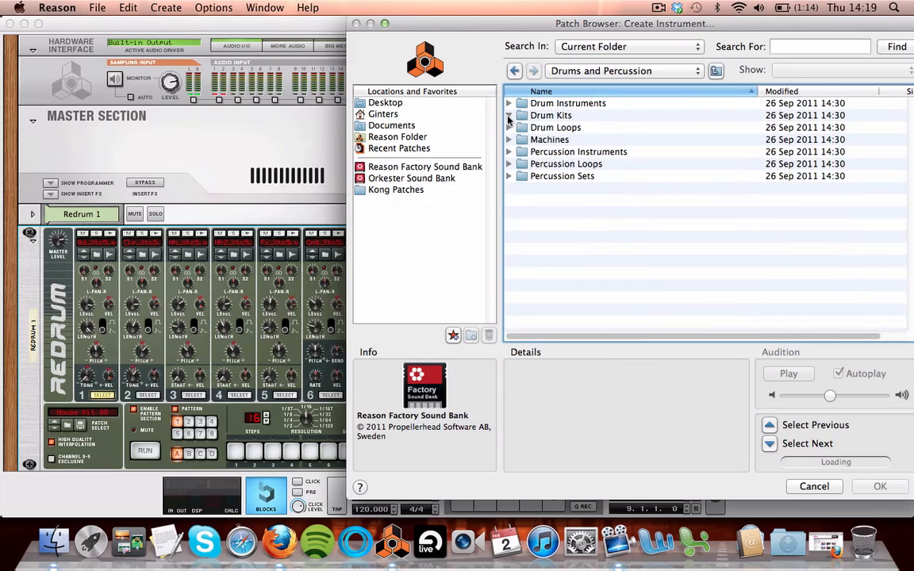
pyautogui.click(809, 486)
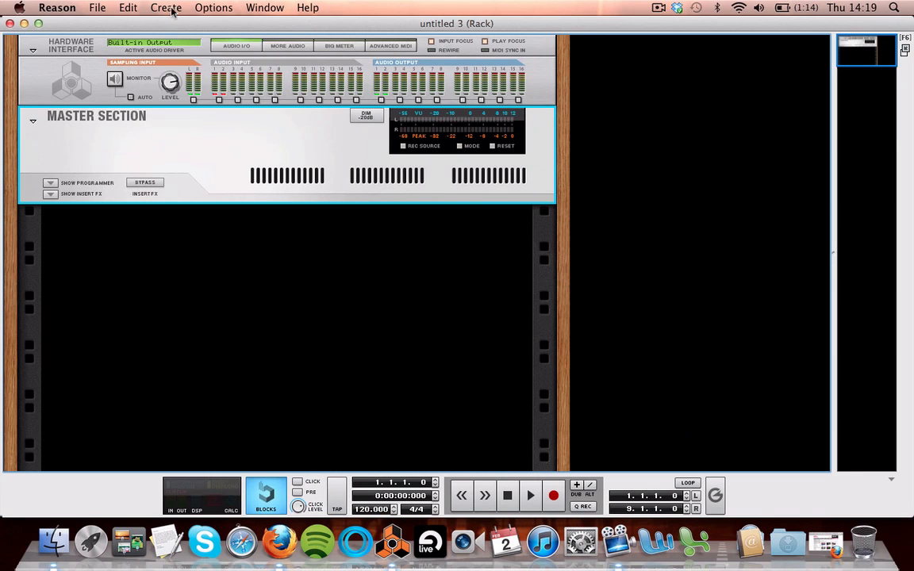
# Add a Kong Drum Designer instrument to the rack.
pyautogui.click(163, 8)
pyautogui.moveTo(168, 73)
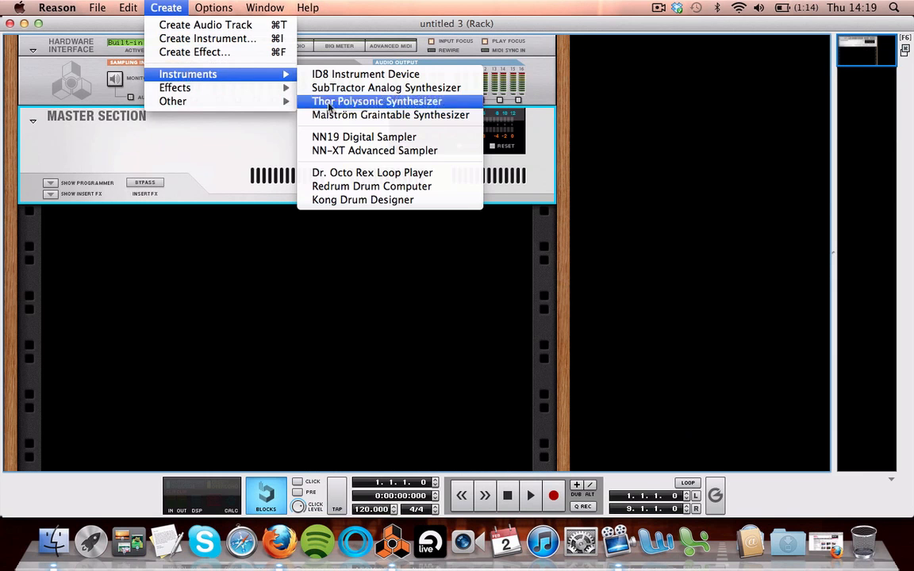
pyautogui.click(361, 202)
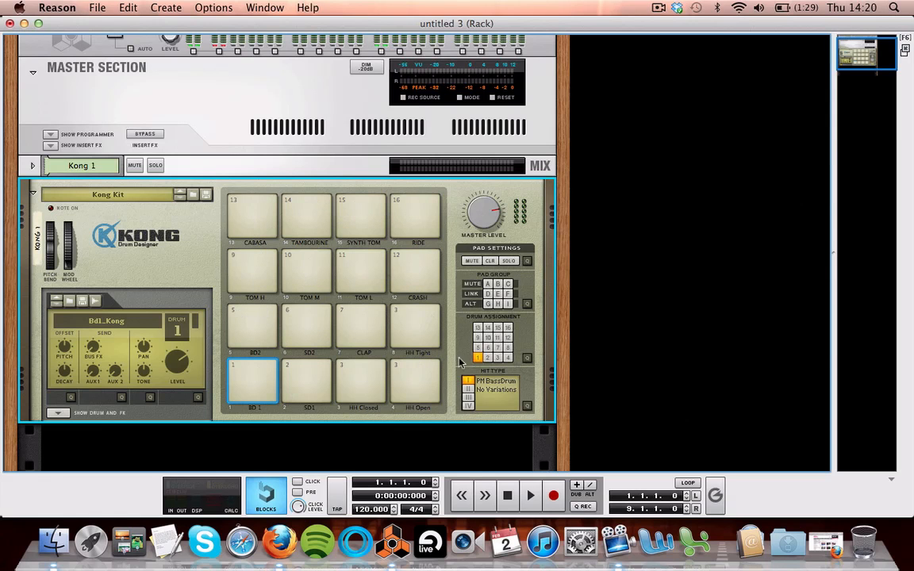
# Audition Kong's drum pads 1 to 12 row by row, from BD 1 through CRASH.
pyautogui.click(246, 383)
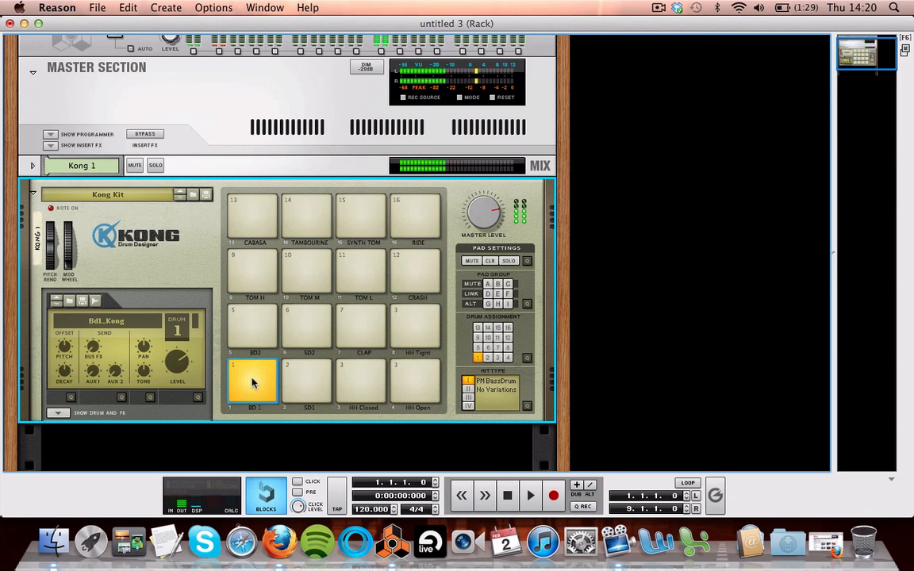
pyautogui.click(310, 385)
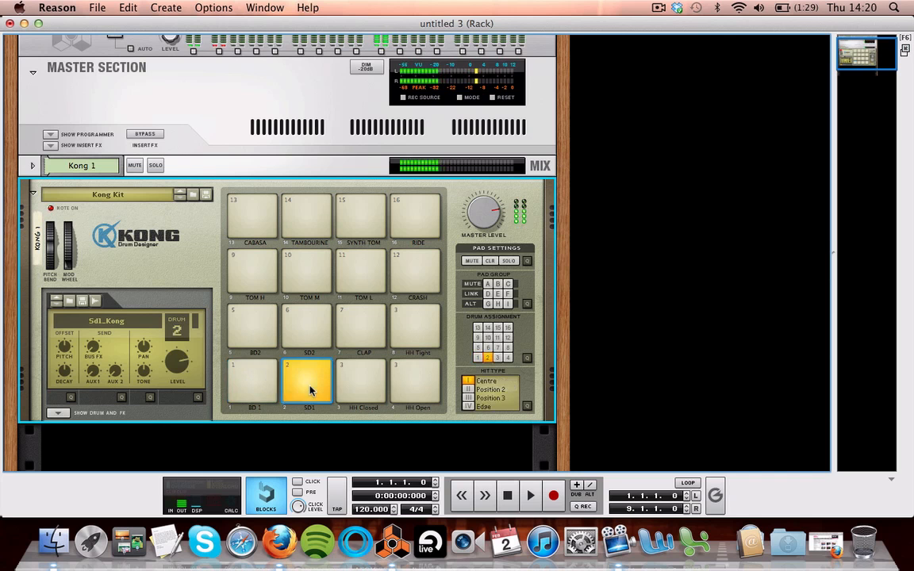
pyautogui.click(369, 381)
pyautogui.click(414, 384)
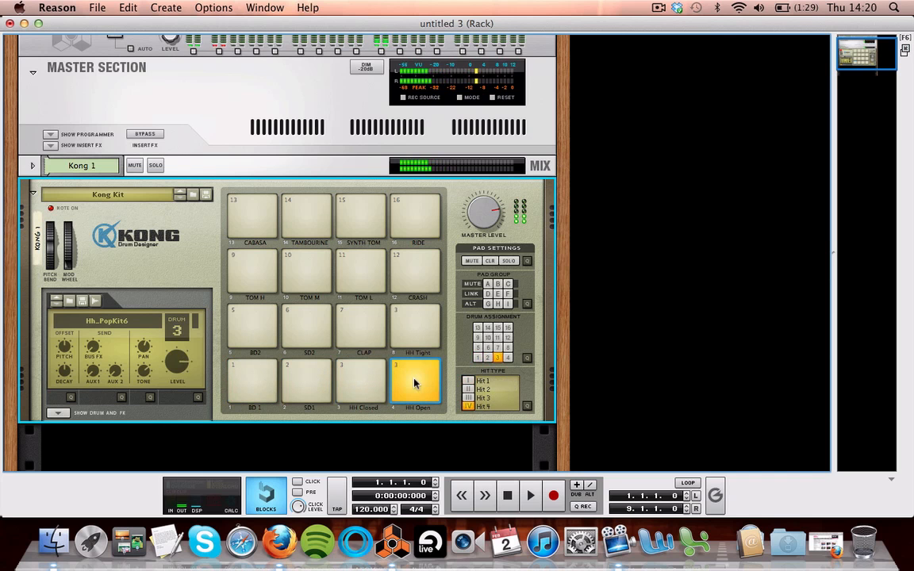
pyautogui.click(414, 323)
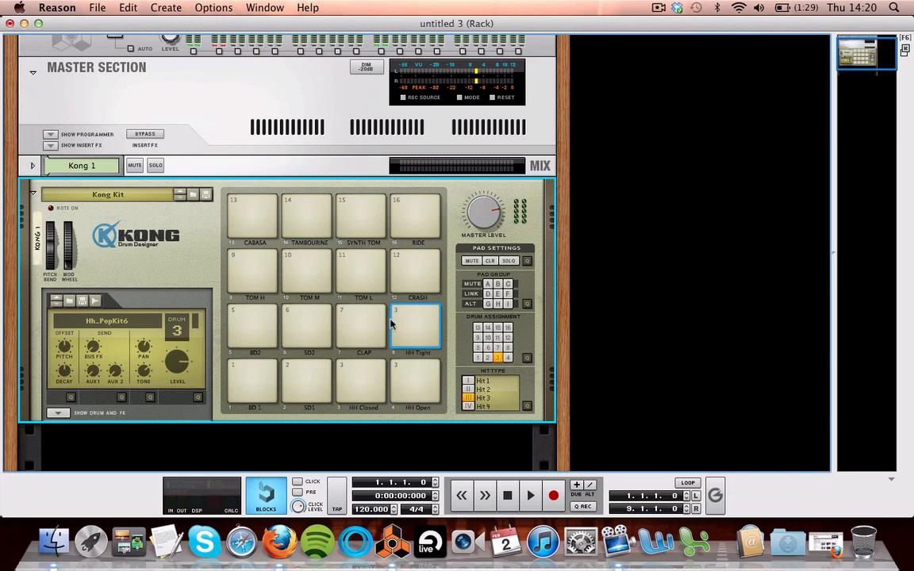
pyautogui.click(361, 325)
pyautogui.click(309, 323)
pyautogui.click(251, 324)
pyautogui.click(248, 273)
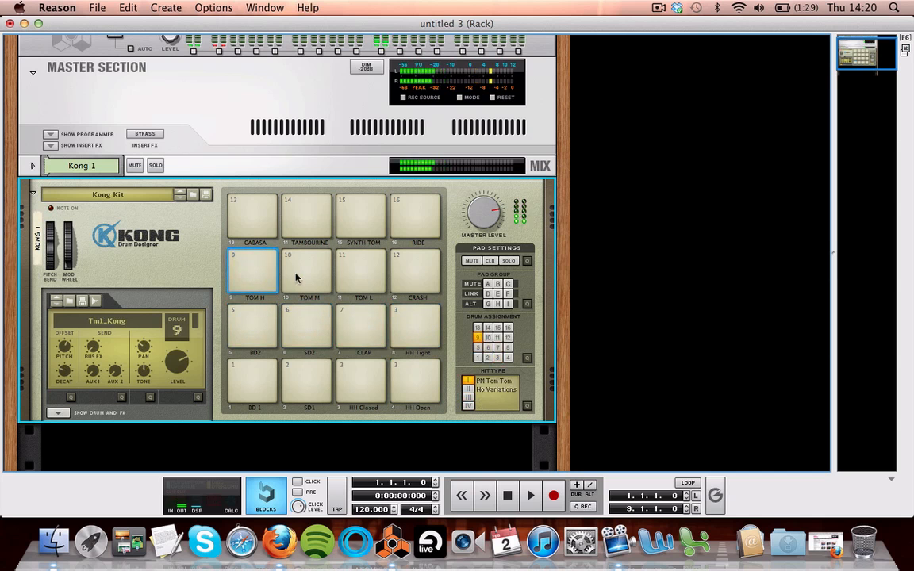
pyautogui.click(301, 273)
pyautogui.click(358, 276)
pyautogui.click(407, 280)
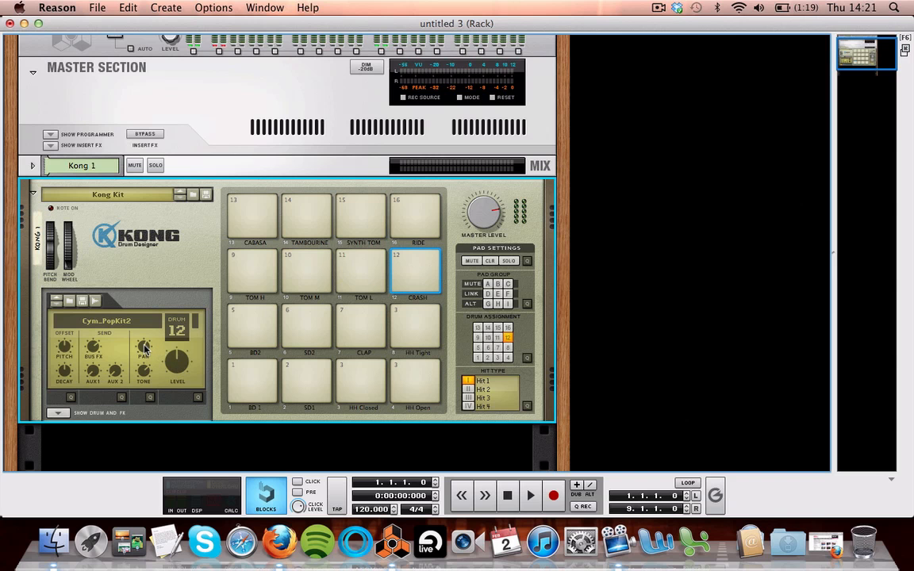
pyautogui.moveTo(144, 348)
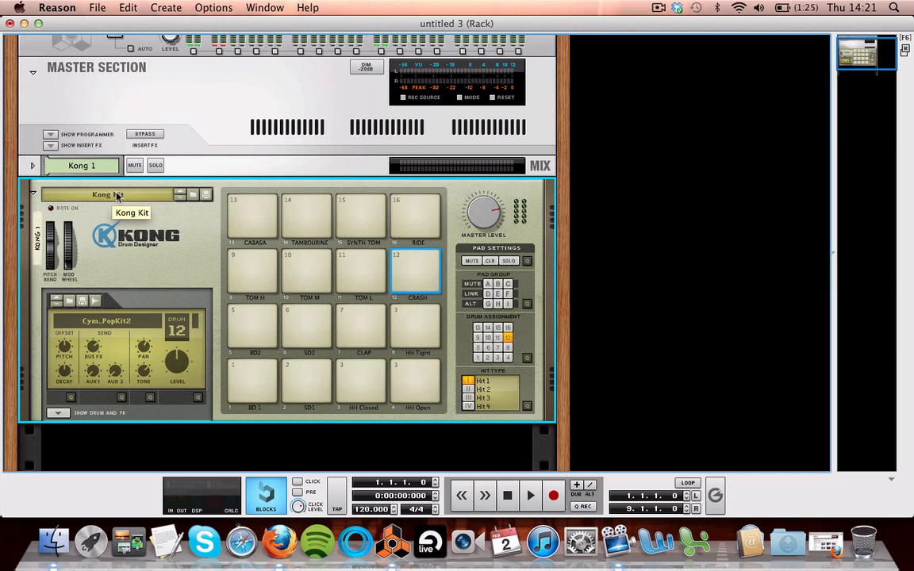
# Advance Kong's patch through Pop Kit 1 to Deep House and audition pads 1, 2, 6 and 5.
pyautogui.click(180, 197)
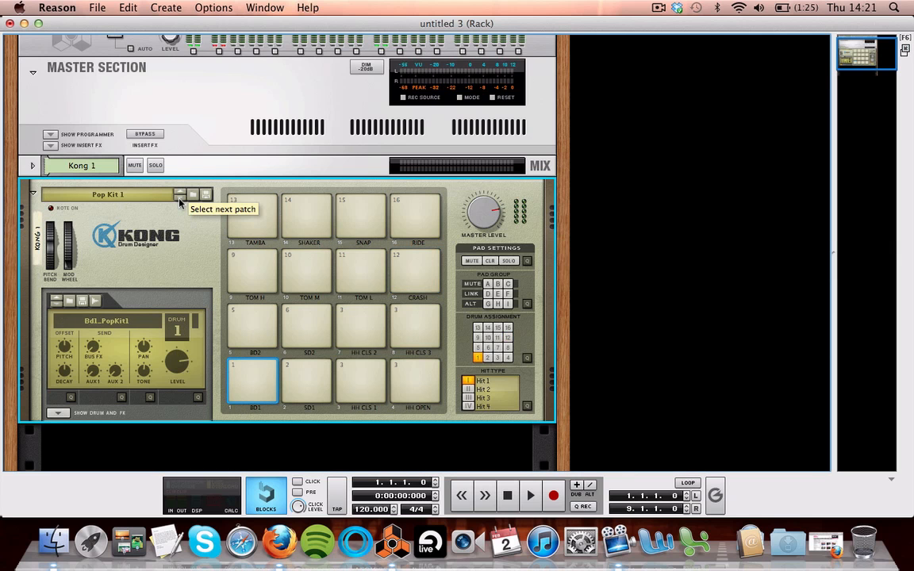
pyautogui.click(180, 197)
pyautogui.click(242, 376)
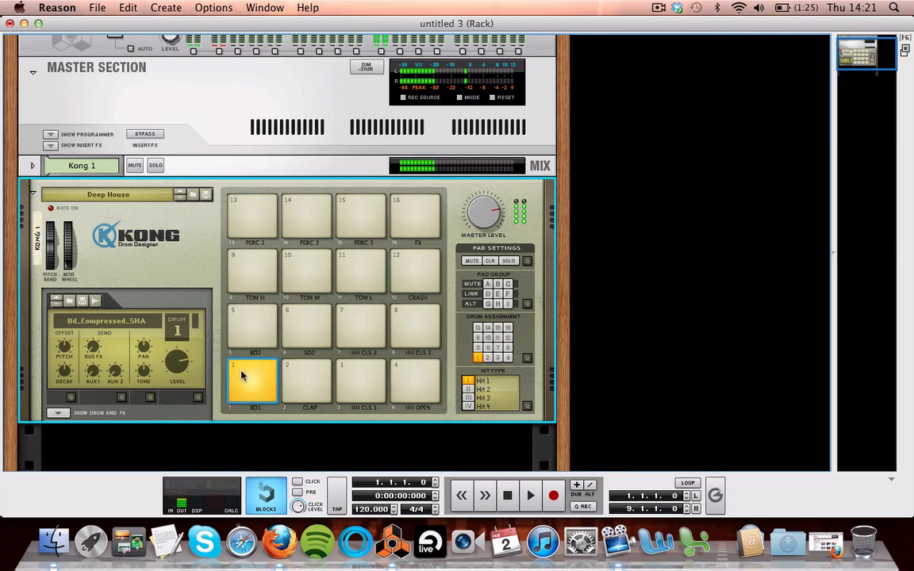
pyautogui.click(307, 376)
pyautogui.click(306, 339)
pyautogui.click(252, 333)
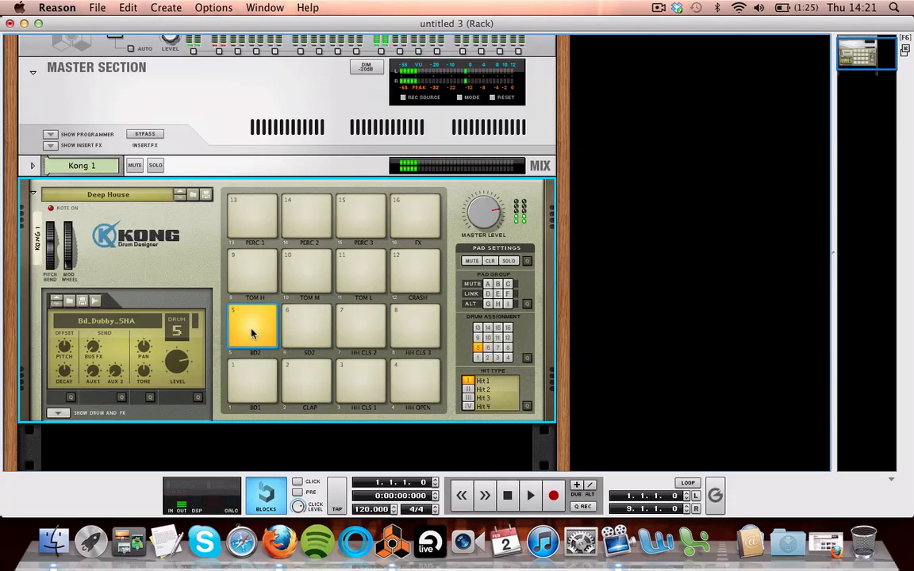
# Switch Kong to the Downtempo patch, audition the SD1 pad, and view the patch list without picking another patch.
pyautogui.click(180, 196)
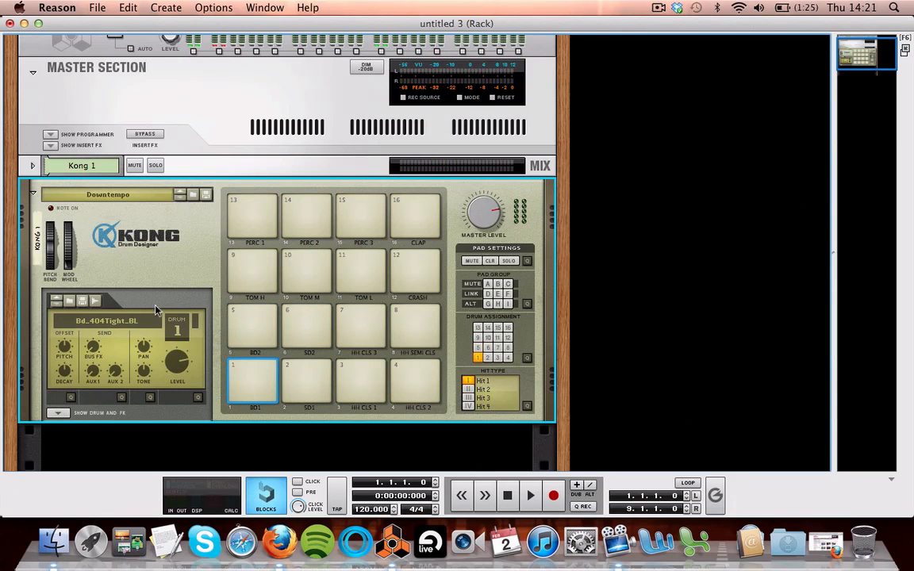
pyautogui.click(308, 383)
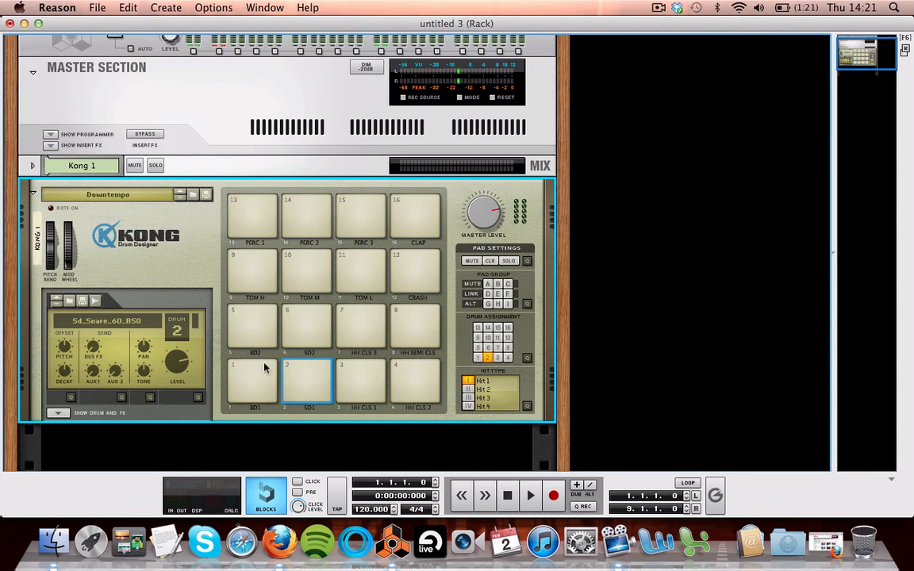
pyautogui.click(119, 196)
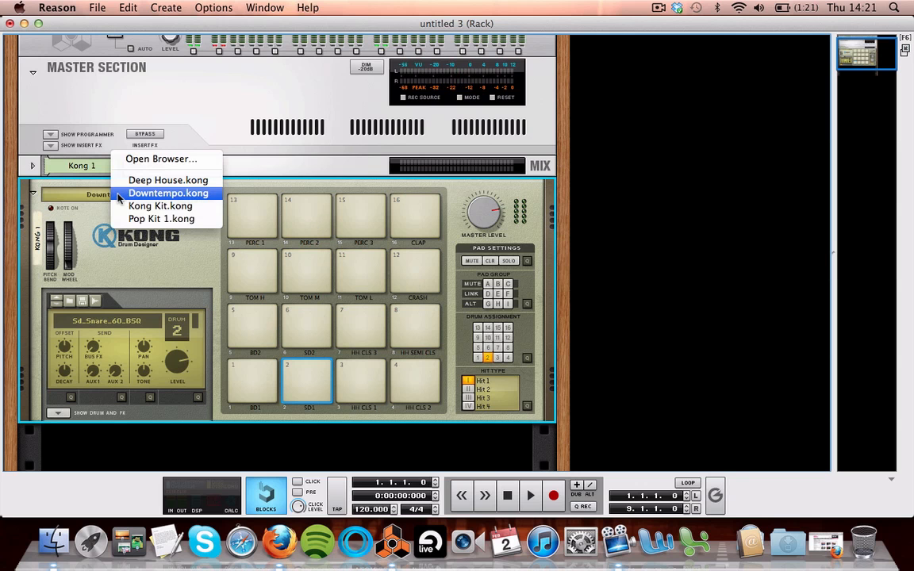
pyautogui.click(179, 242)
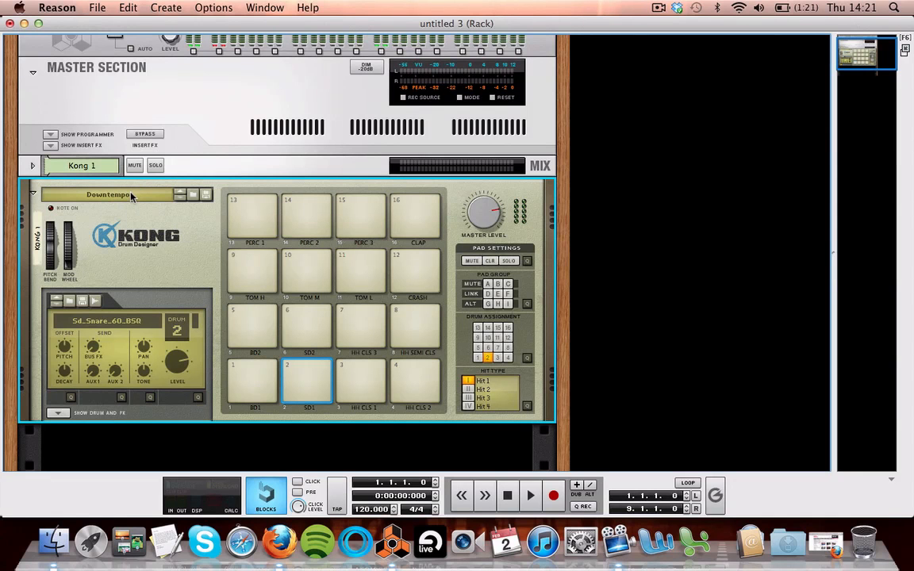
# Open Kong's patch browser, move it slightly aside and select Kong Kit.kong in the Kong Patches folder.
pyautogui.click(194, 199)
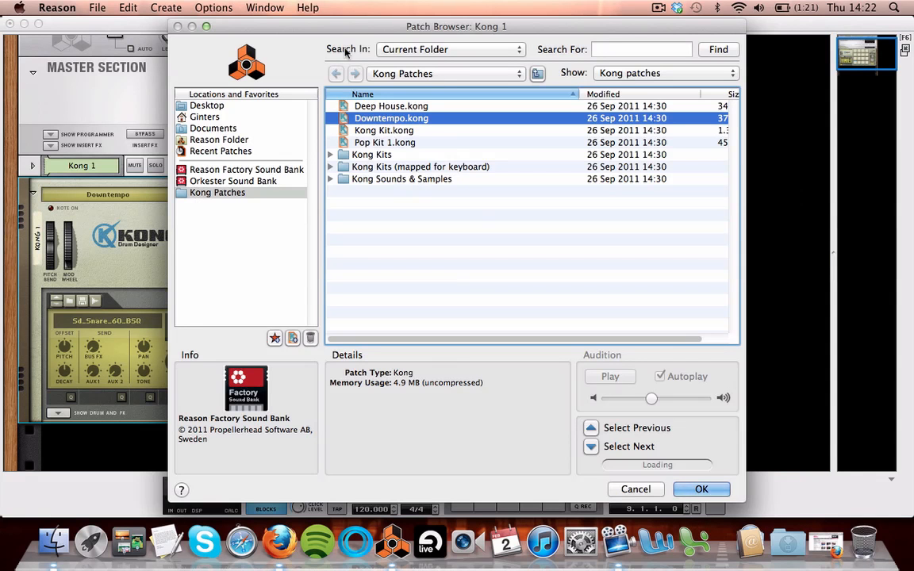
pyautogui.moveTo(298, 26); pyautogui.dragTo(271, 22)
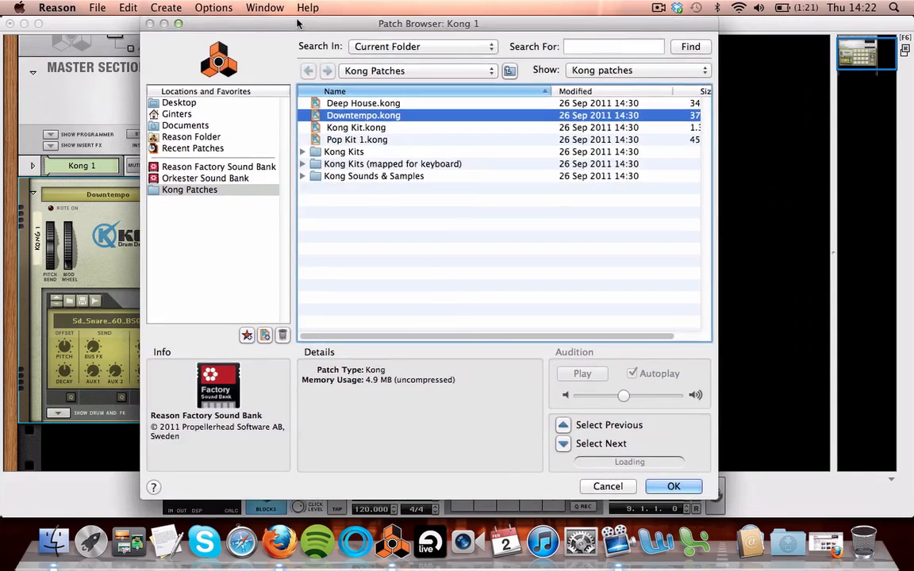
pyautogui.click(166, 8)
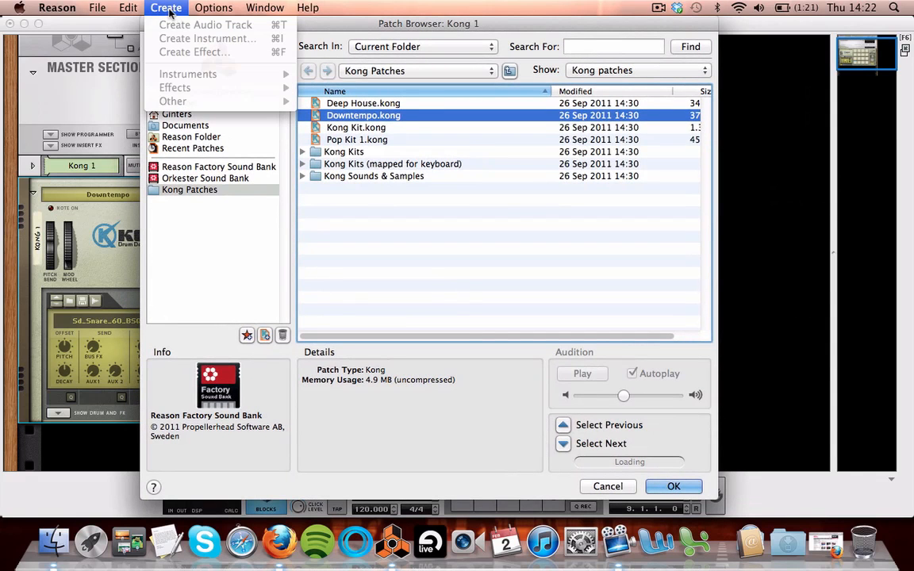
pyautogui.click(168, 10)
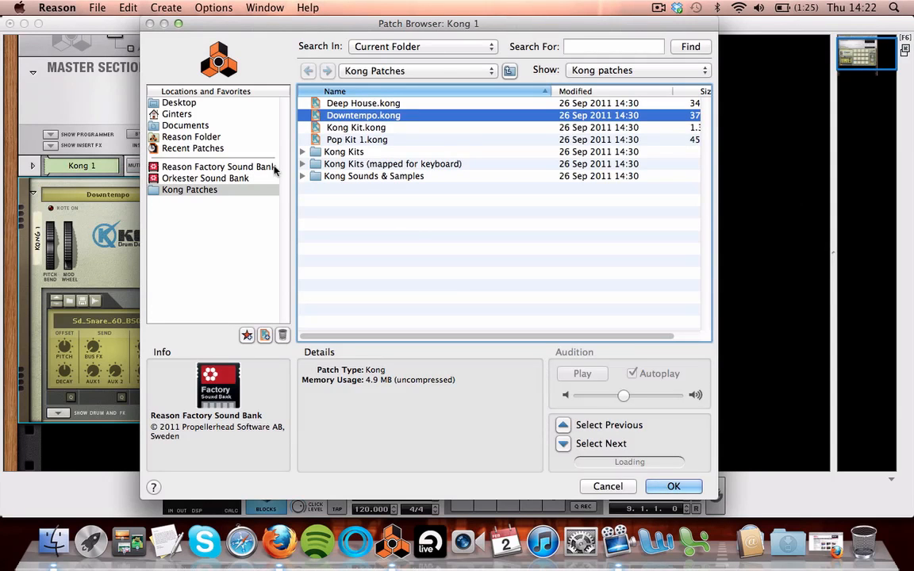
pyautogui.click(363, 129)
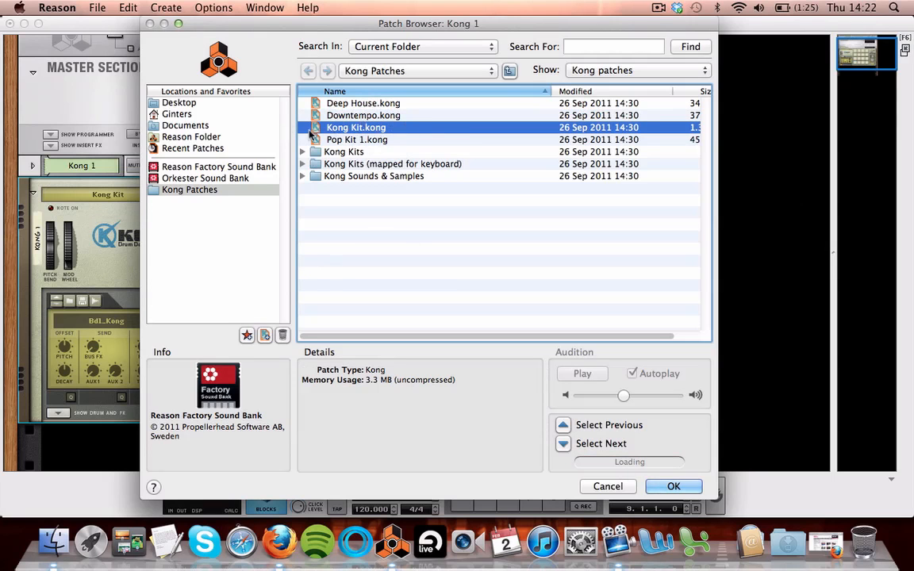
# Look through the Reason Factory Sound Bank folders and go into Kong Patches.
pyautogui.click(242, 168)
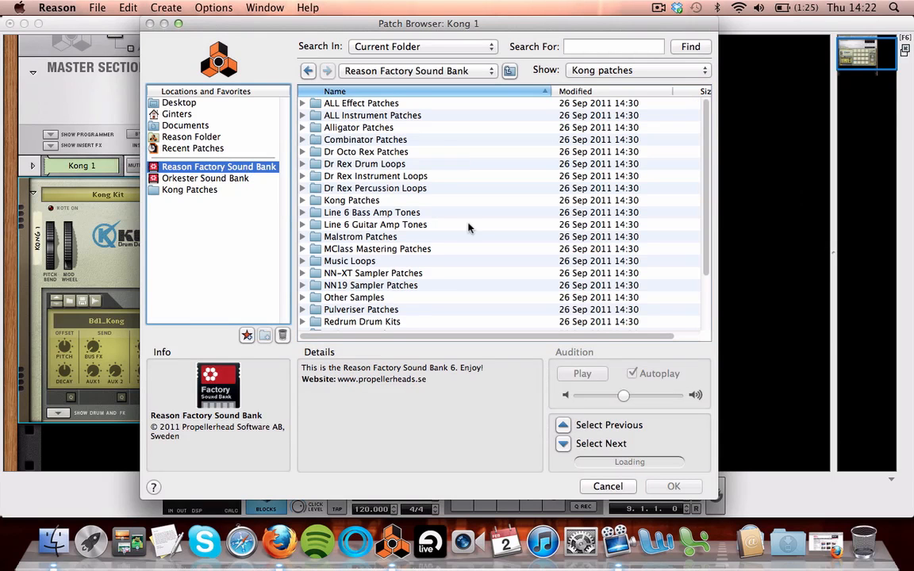
pyautogui.scroll(-3, 468, 227)
pyautogui.scroll(3, 468, 228)
pyautogui.scroll(-3, 468, 228)
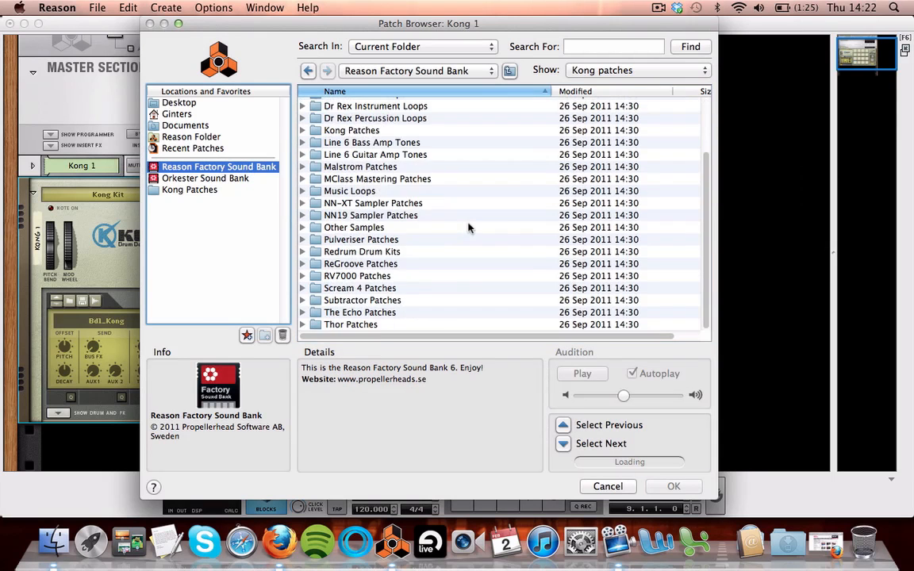
pyautogui.scroll(3, 468, 228)
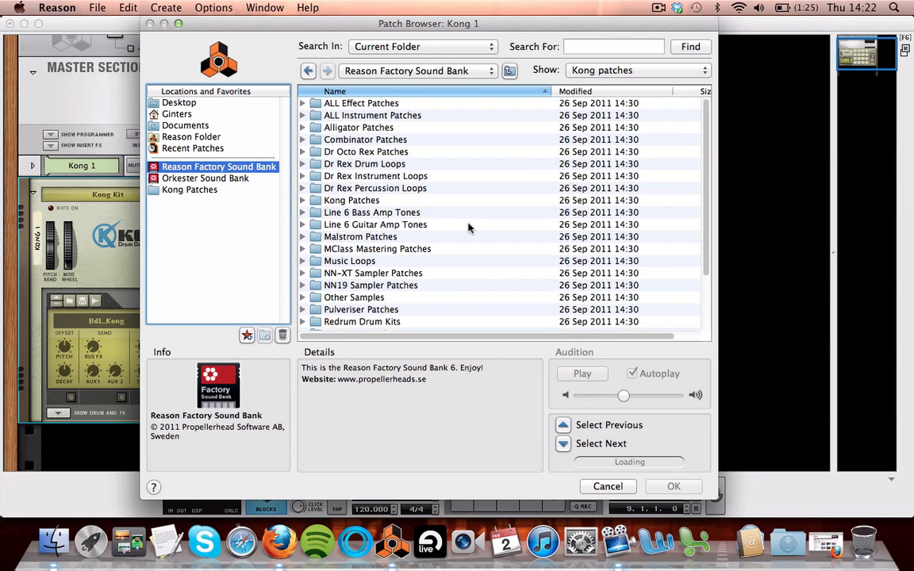
pyautogui.scroll(-1, 468, 228)
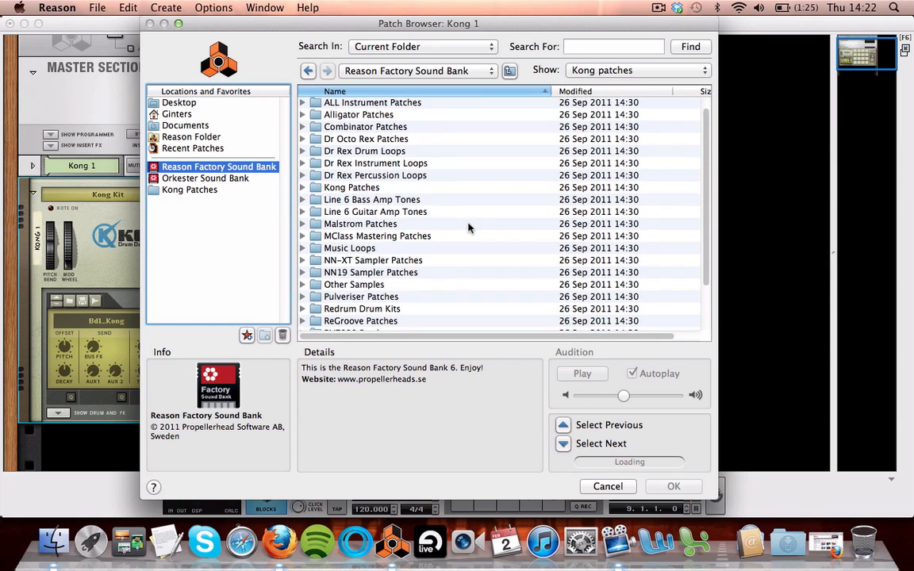
pyautogui.doubleClick(353, 188)
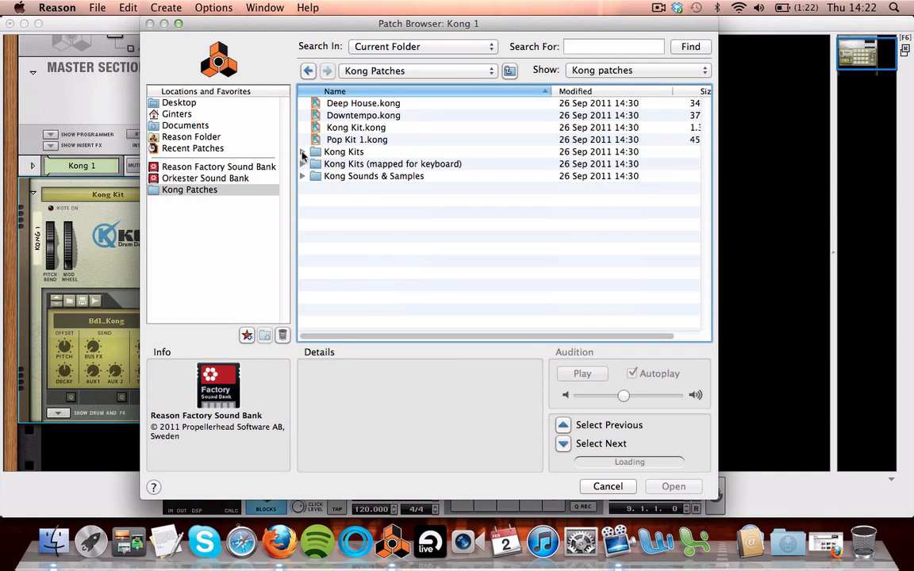
# Expand Kong Kits to review its subfolders and open the Kong Kits folder on its own.
pyautogui.click(302, 152)
pyautogui.scroll(-2, 492, 239)
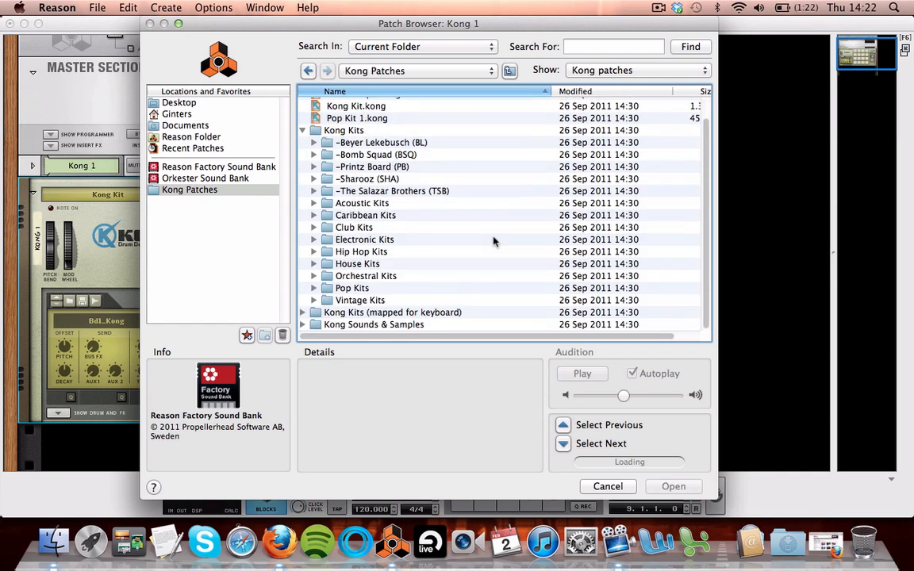
pyautogui.scroll(2, 492, 239)
pyautogui.scroll(-2, 492, 239)
pyautogui.doubleClick(315, 132)
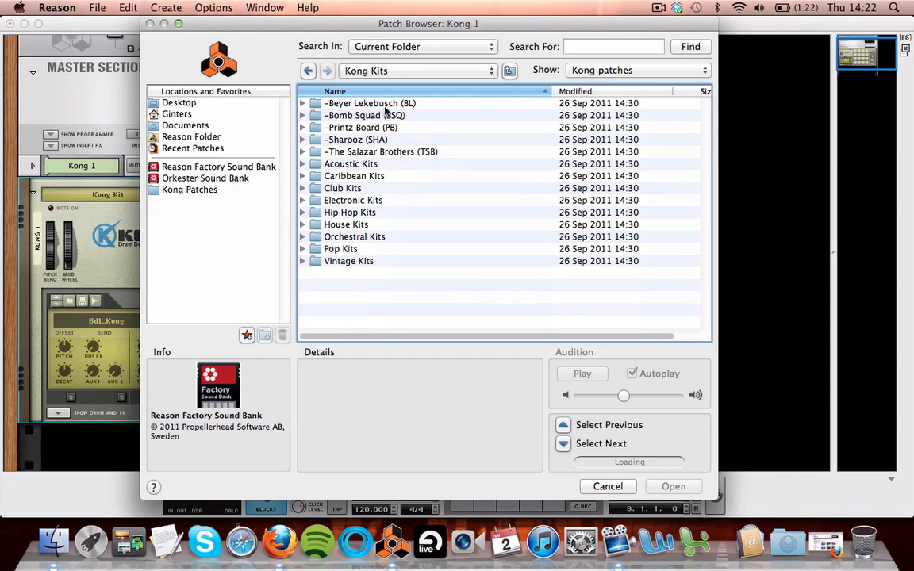
# Point out the Acoustic and Caribbean Kits folders and the artist kit folders from Beyer Lekebusch to The Salazar Brothers.
pyautogui.click(350, 172)
pyautogui.click(346, 165)
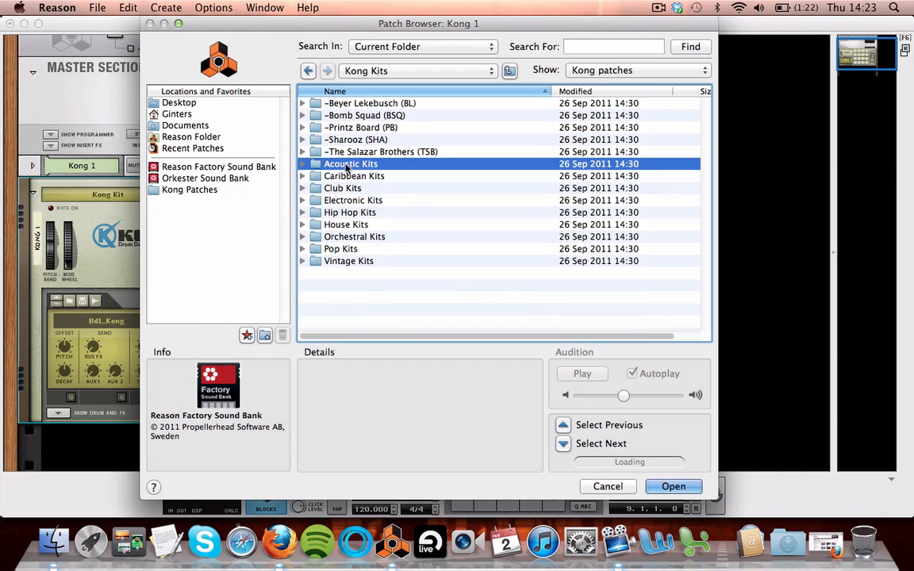
pyautogui.click(345, 178)
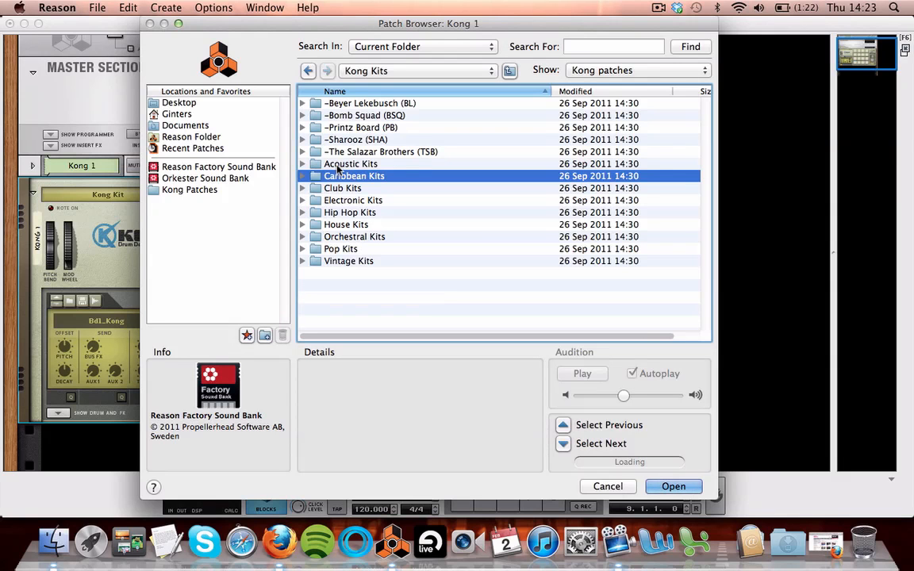
pyautogui.click(358, 153)
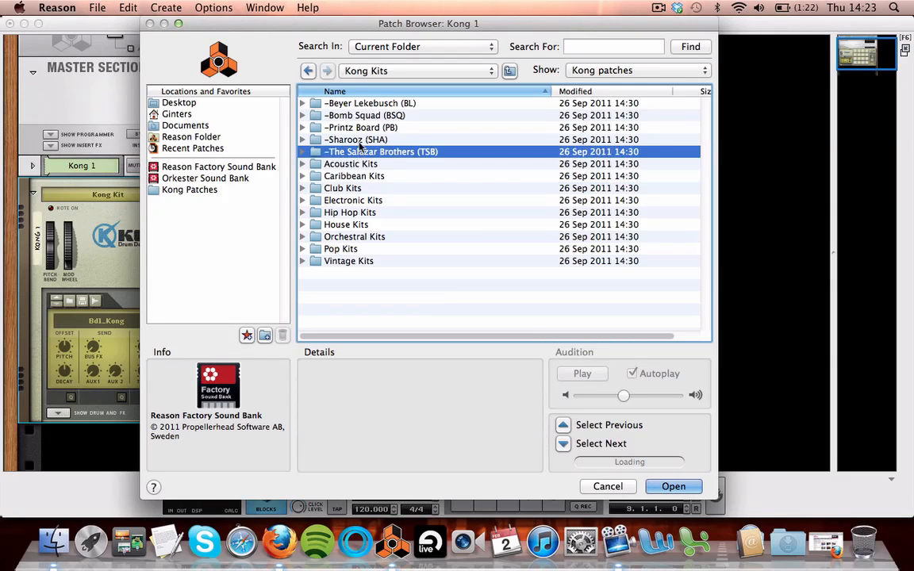
pyautogui.click(351, 104)
pyautogui.click(349, 115)
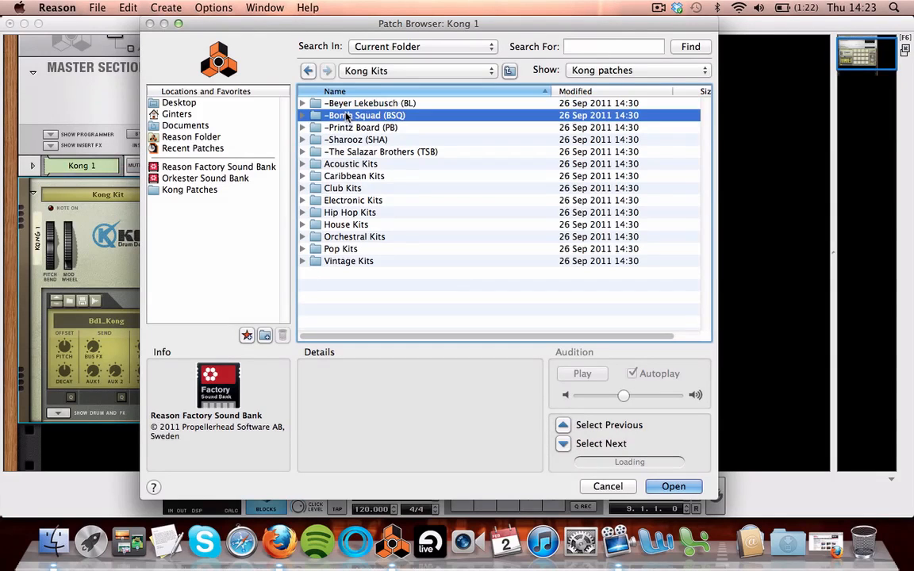
pyautogui.click(346, 128)
pyautogui.click(346, 140)
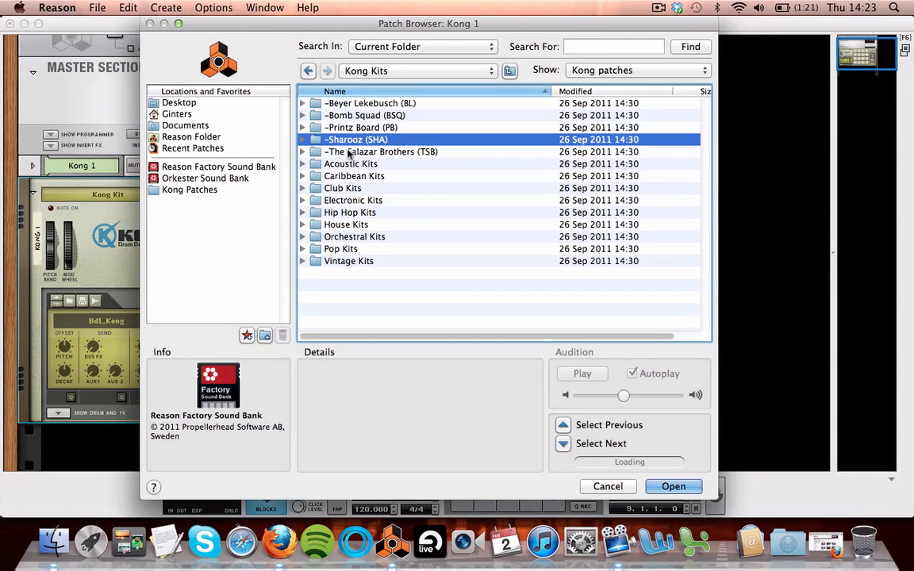
pyautogui.click(354, 153)
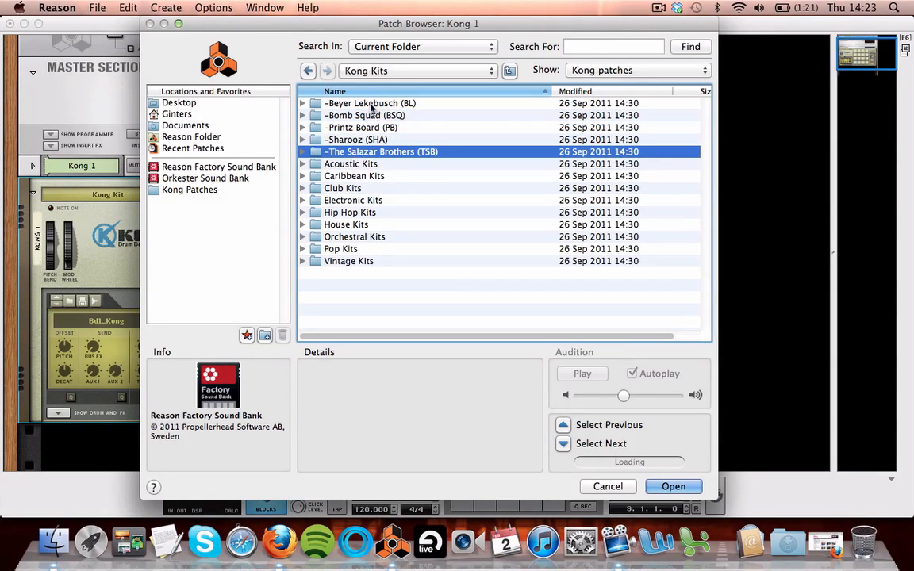
pyautogui.click(352, 103)
pyautogui.click(364, 118)
pyautogui.click(361, 128)
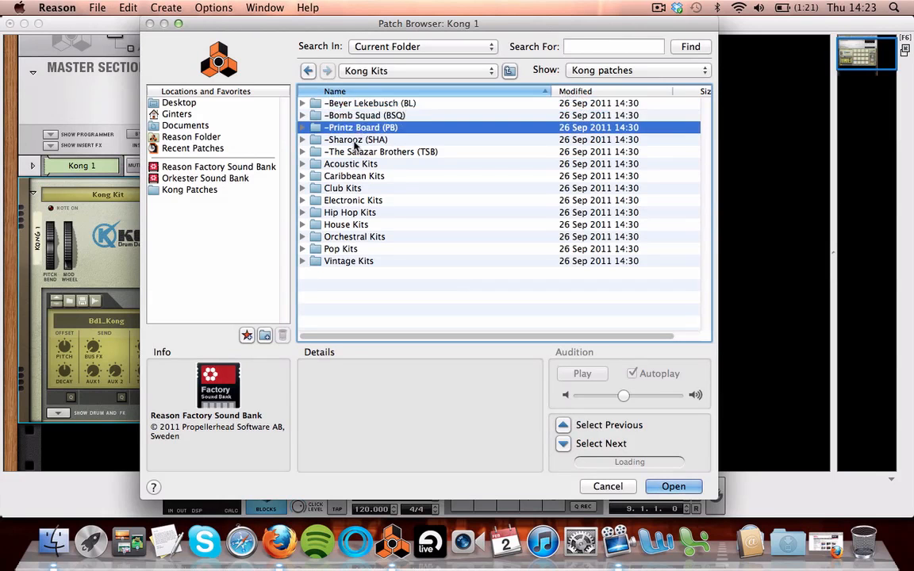
pyautogui.click(359, 140)
pyautogui.click(364, 153)
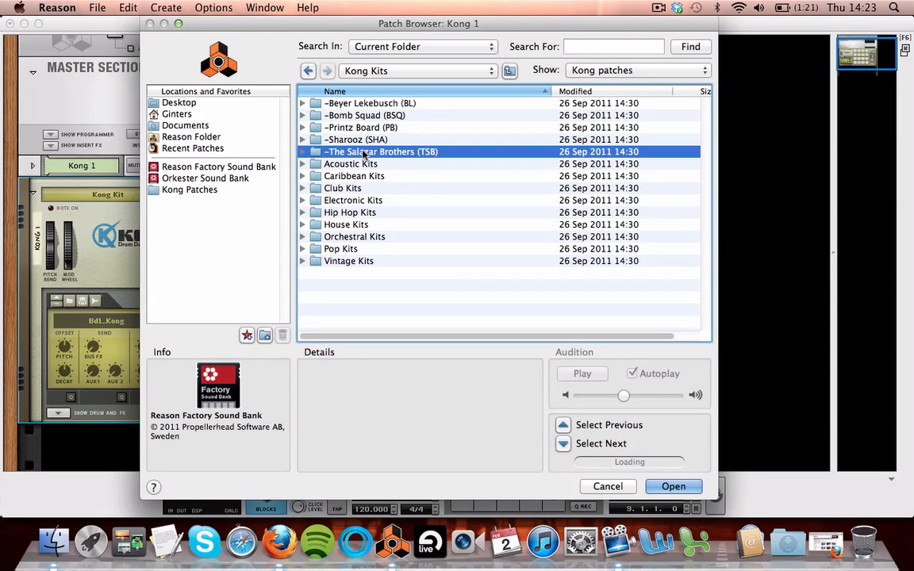
# Expand the Acoustic Kits and Caribbean Kits folders in turn to view their patches, collapsing each again.
pyautogui.click(303, 164)
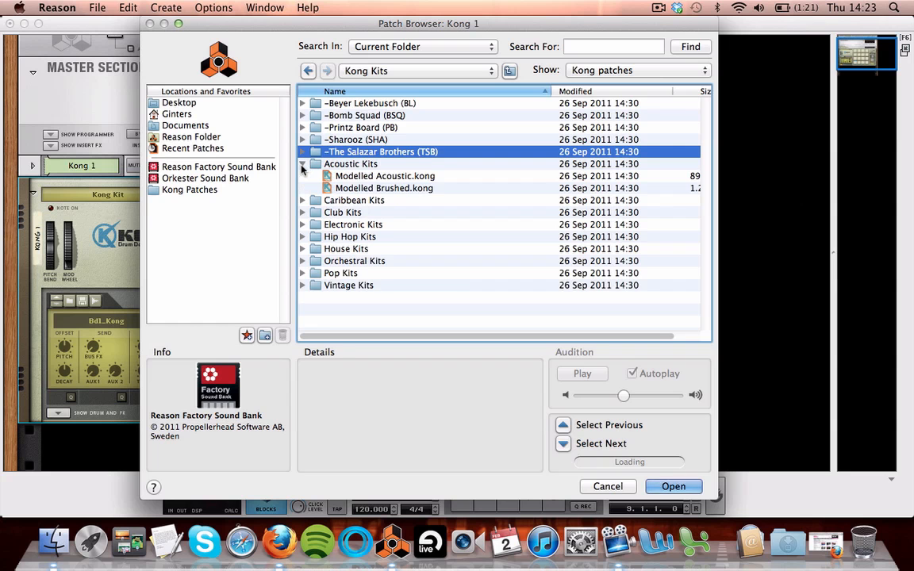
pyautogui.click(302, 164)
pyautogui.click(302, 176)
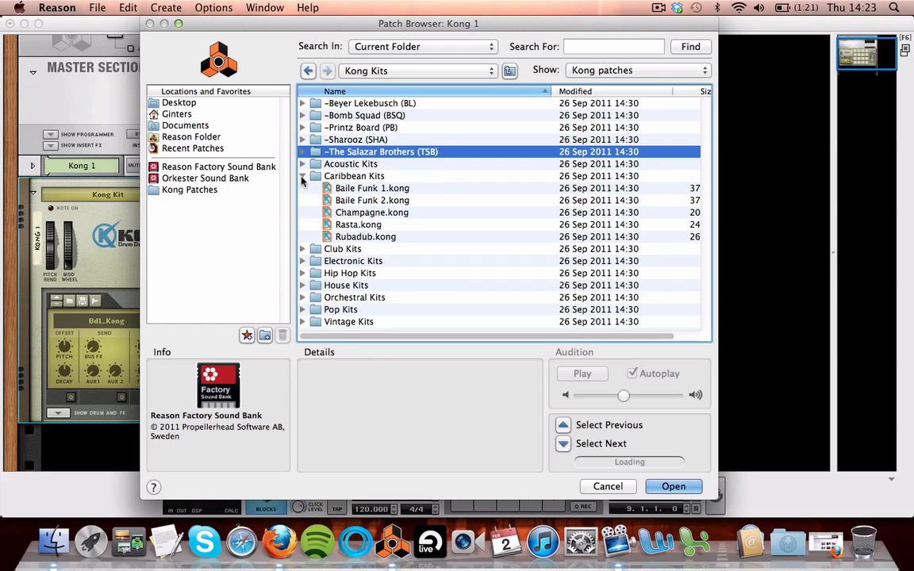
pyautogui.click(302, 176)
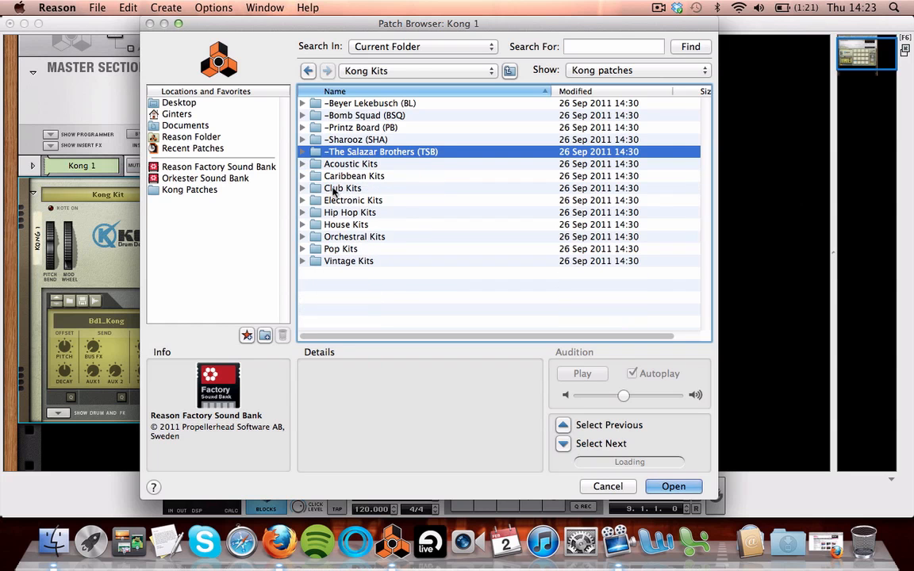
# Open the Club Kits folder and load Retro Rave.kong into Kong.
pyautogui.click(333, 189)
pyautogui.doubleClick(333, 188)
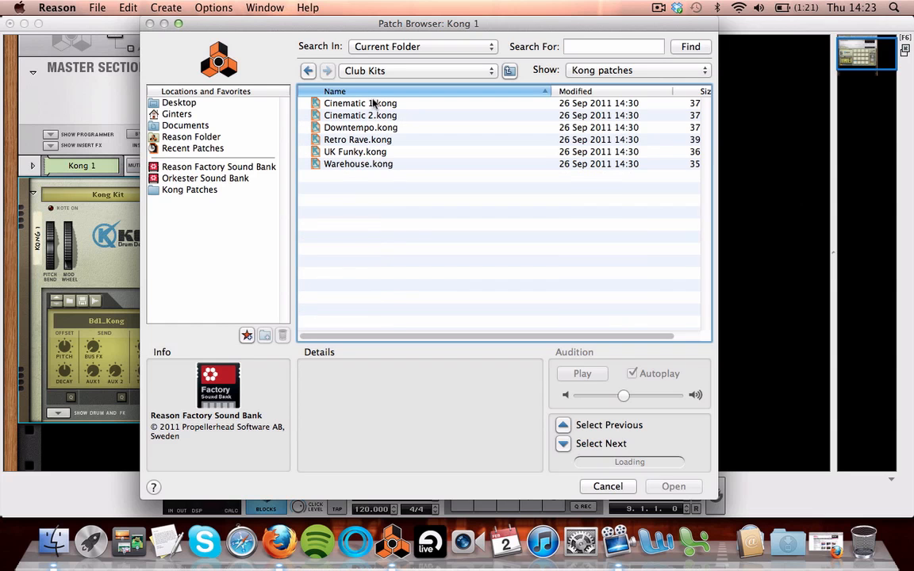
pyautogui.click(355, 143)
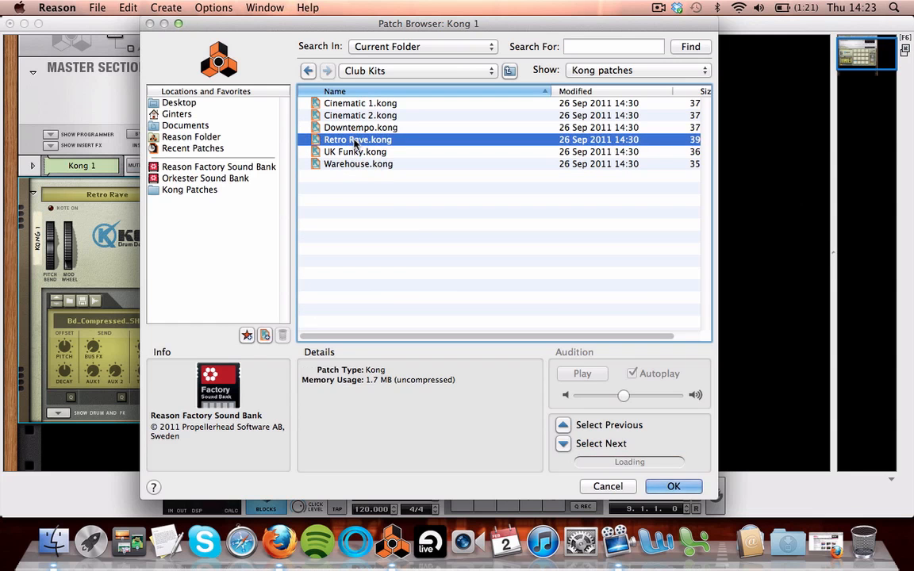
pyautogui.click(687, 490)
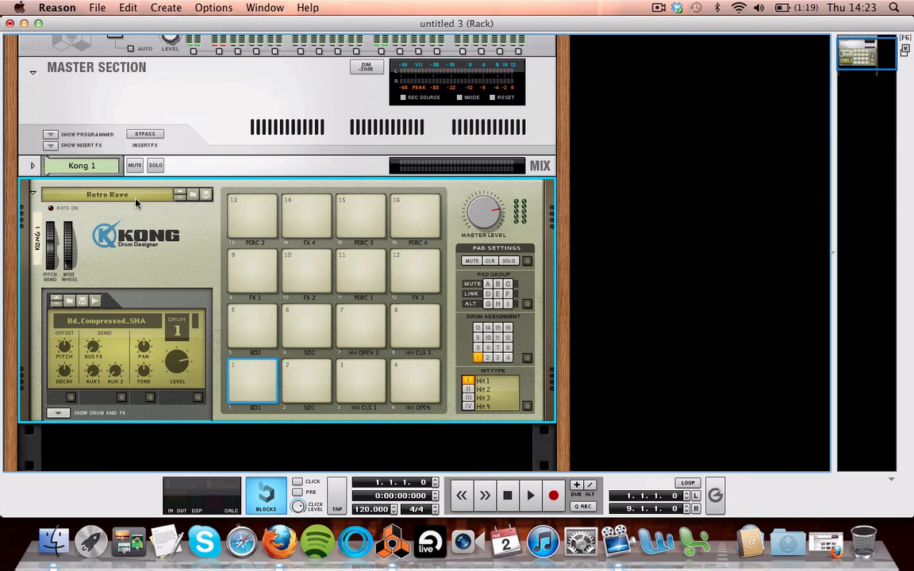
# Audition the Retro Rave kit's lower two rows of pads, 1 to 8, covering bass drums, snares and hi-hats.
pyautogui.click(265, 388)
pyautogui.click(306, 394)
pyautogui.click(357, 389)
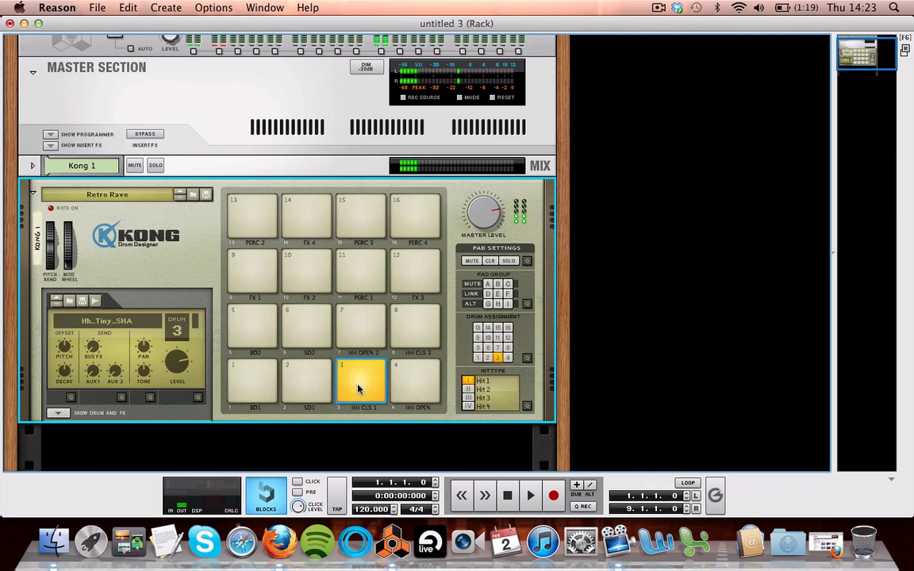
pyautogui.click(406, 382)
pyautogui.click(400, 325)
pyautogui.click(359, 326)
pyautogui.click(306, 325)
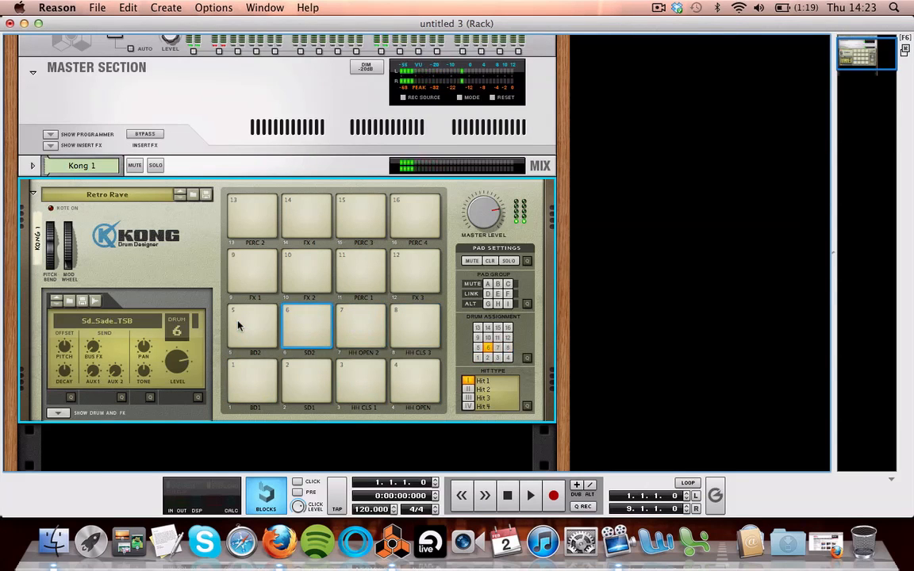
pyautogui.click(304, 381)
pyautogui.click(242, 379)
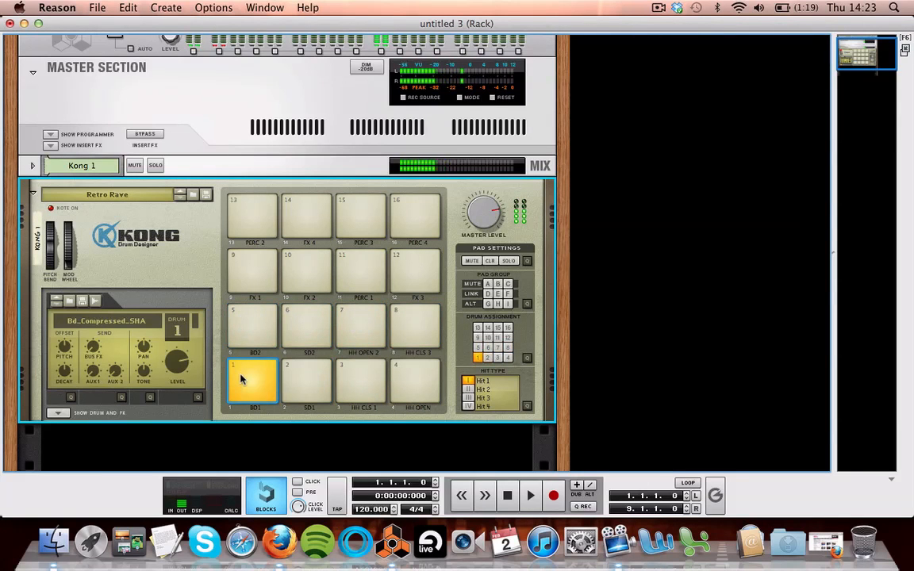
pyautogui.click(245, 321)
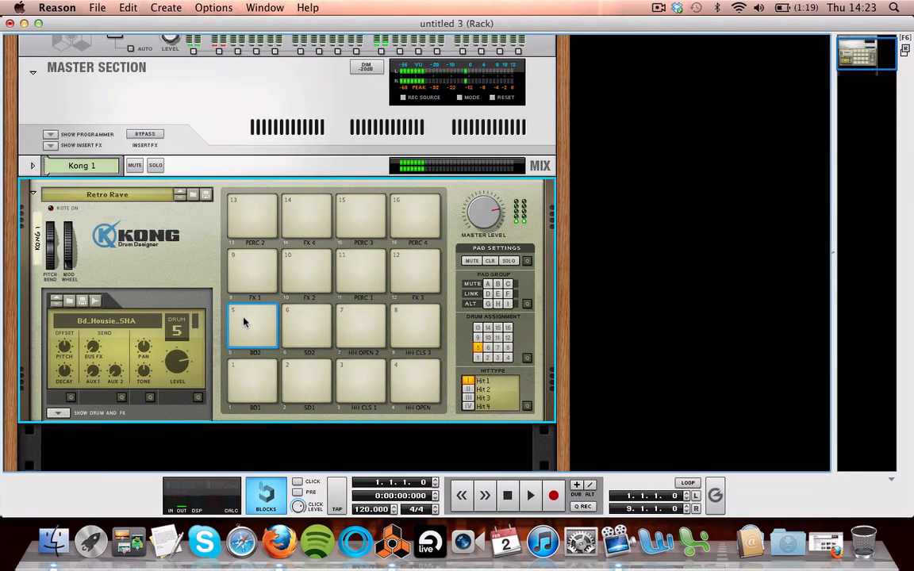
pyautogui.click(301, 317)
pyautogui.click(359, 324)
pyautogui.click(420, 327)
# Audition the kit's upper two rows of pads, 9 to 16, covering the FX and percussion sounds.
pyautogui.click(413, 279)
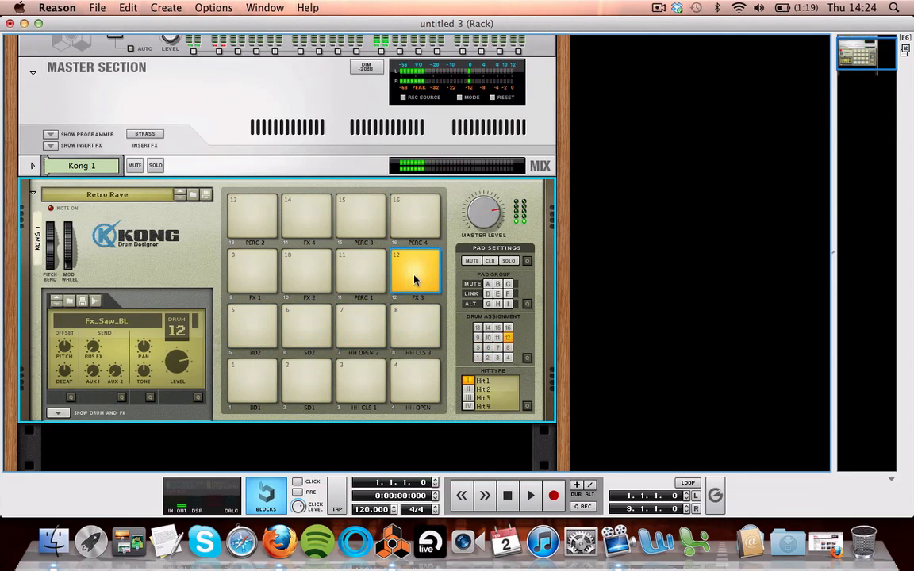
pyautogui.click(367, 274)
pyautogui.click(301, 271)
pyautogui.click(253, 269)
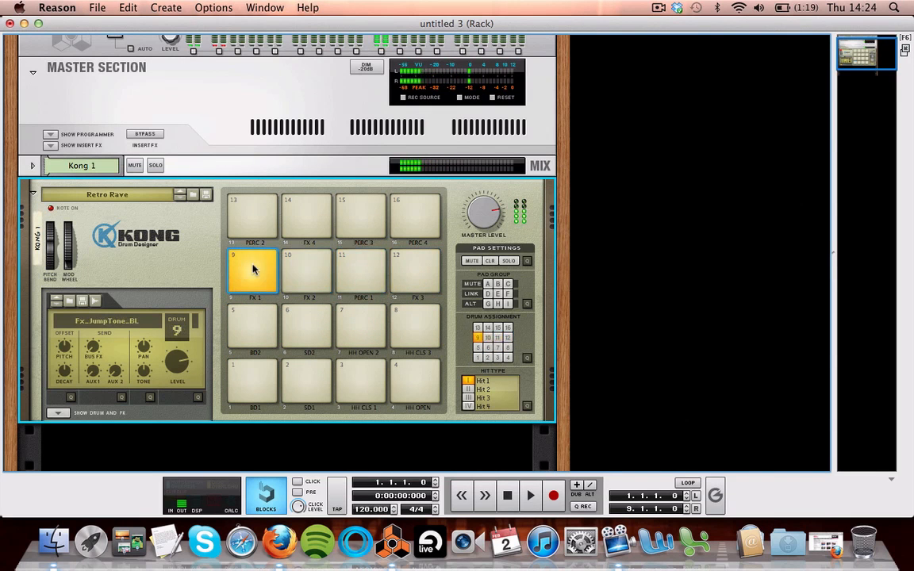
pyautogui.click(250, 211)
pyautogui.click(306, 211)
pyautogui.click(363, 216)
pyautogui.click(427, 226)
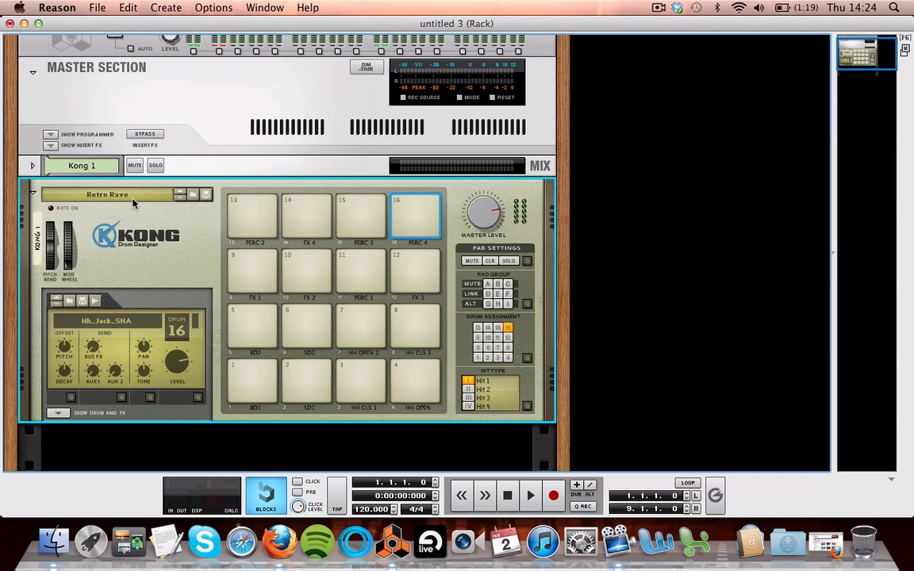
# Switch to the sequencer window and enlarge the timeline until about 17 bars fill the view.
pyautogui.hotkey('ctrl', 'Down')
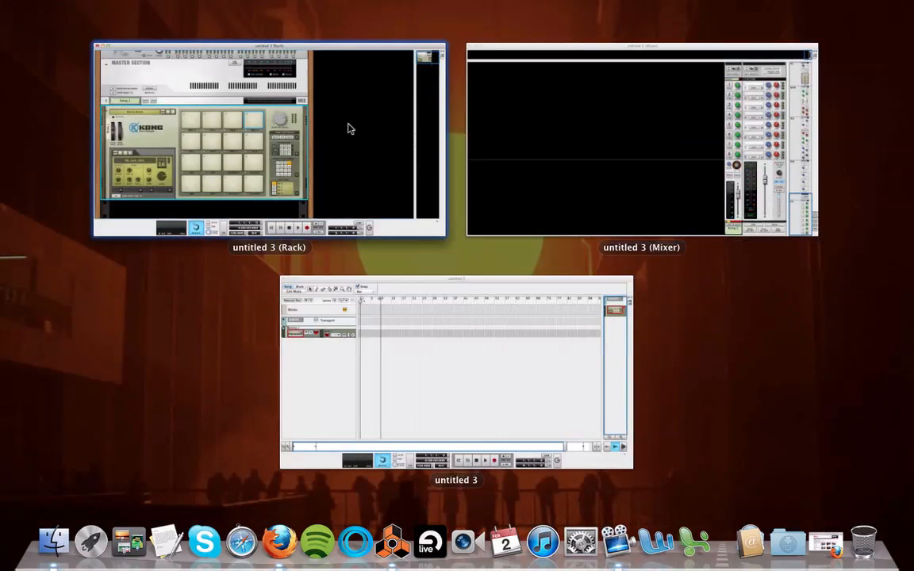
pyautogui.click(431, 365)
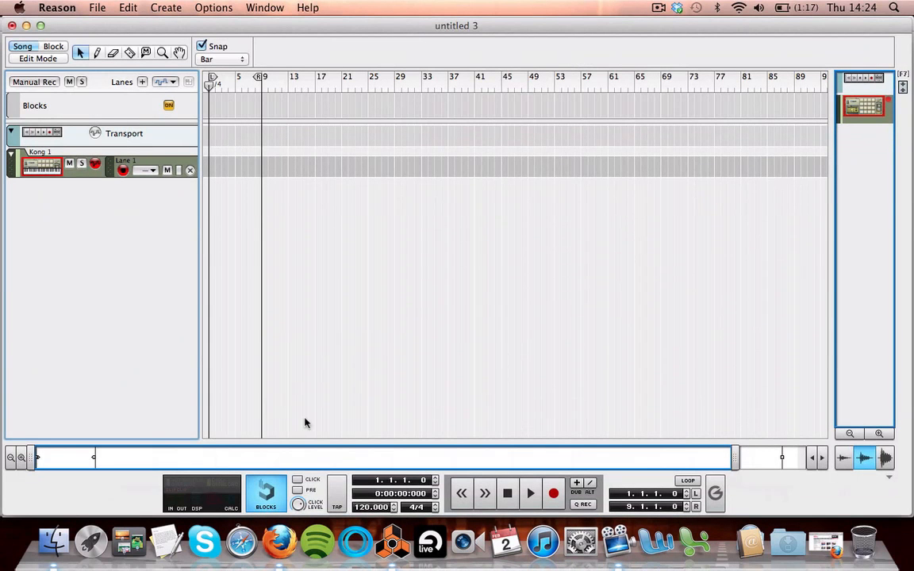
pyautogui.click(21, 459)
pyautogui.click(21, 458)
pyautogui.click(22, 459)
pyautogui.click(22, 458)
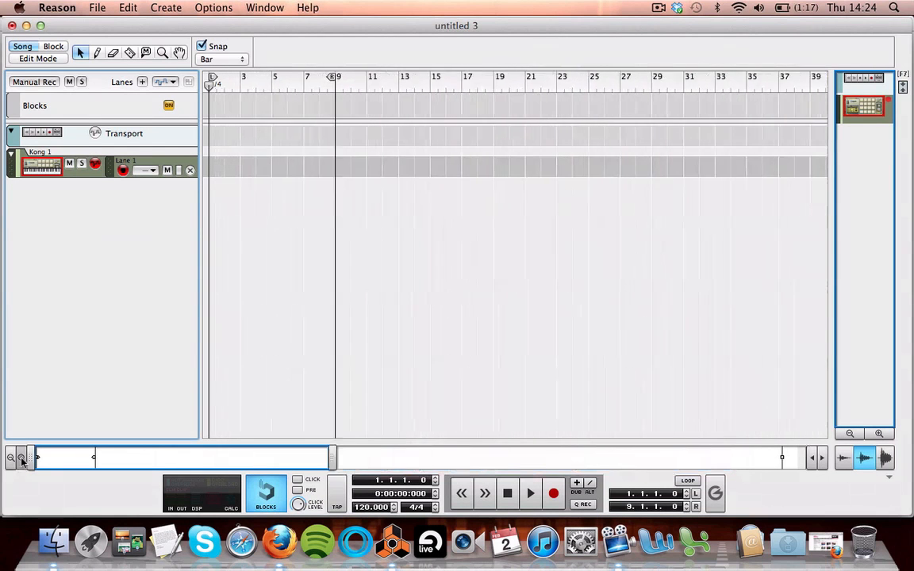
pyautogui.click(22, 458)
pyautogui.click(22, 458)
pyautogui.click(22, 458)
pyautogui.click(22, 458)
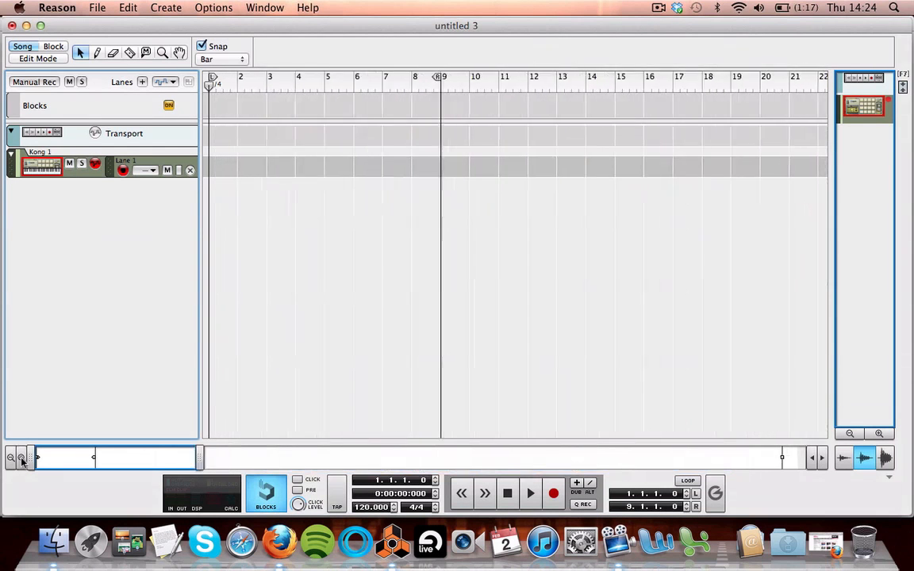
pyautogui.click(22, 458)
pyautogui.click(22, 458)
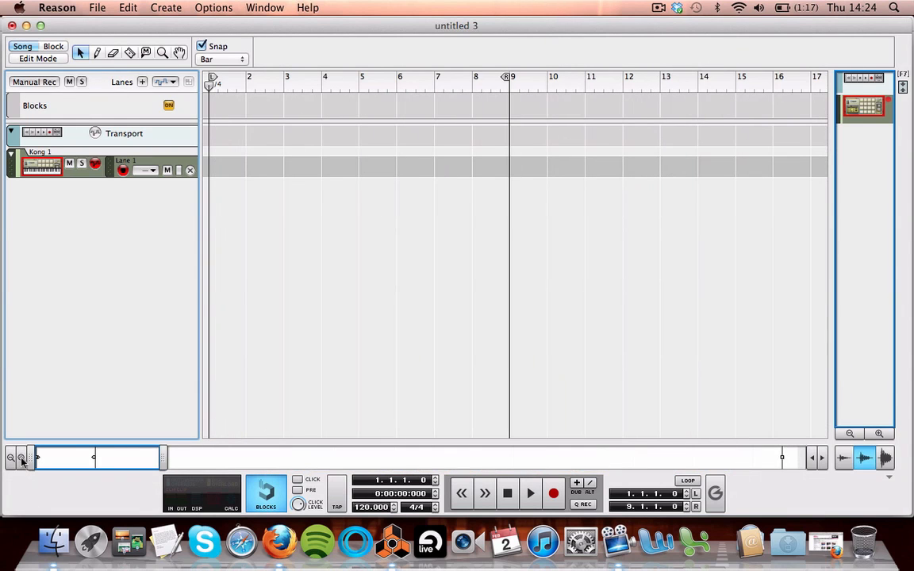
# Turn on looping between the left locator at bar 1 and the right locator at bar 9, and start playback.
pyautogui.click(504, 78)
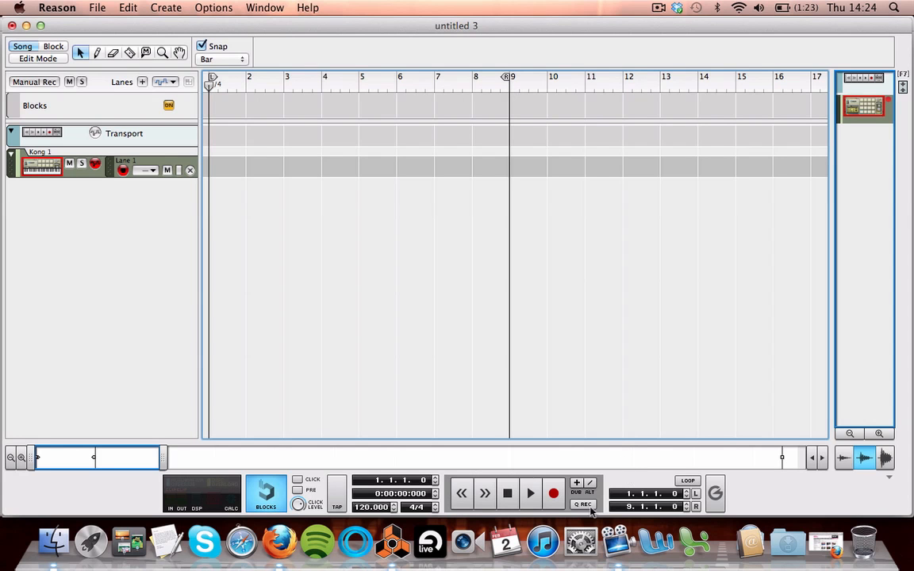
pyautogui.click(687, 482)
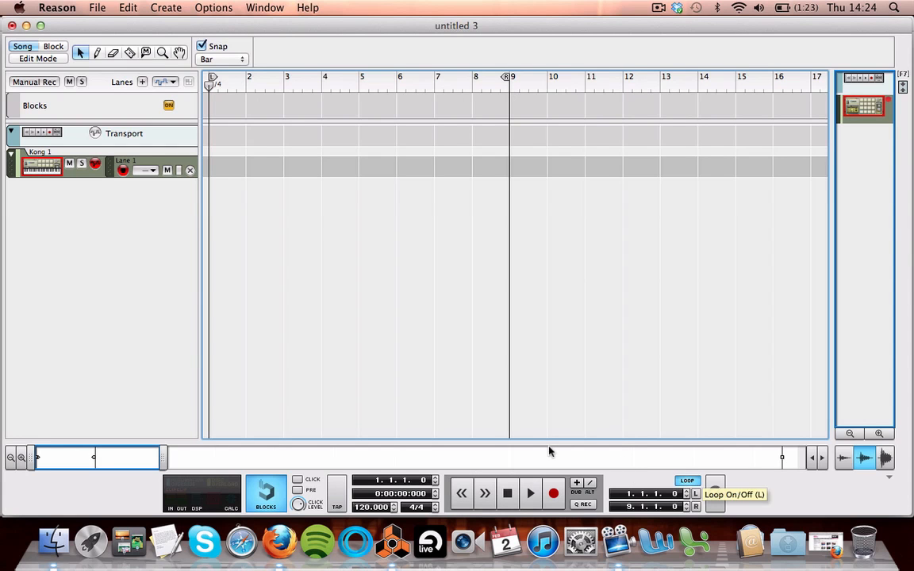
pyautogui.click(529, 494)
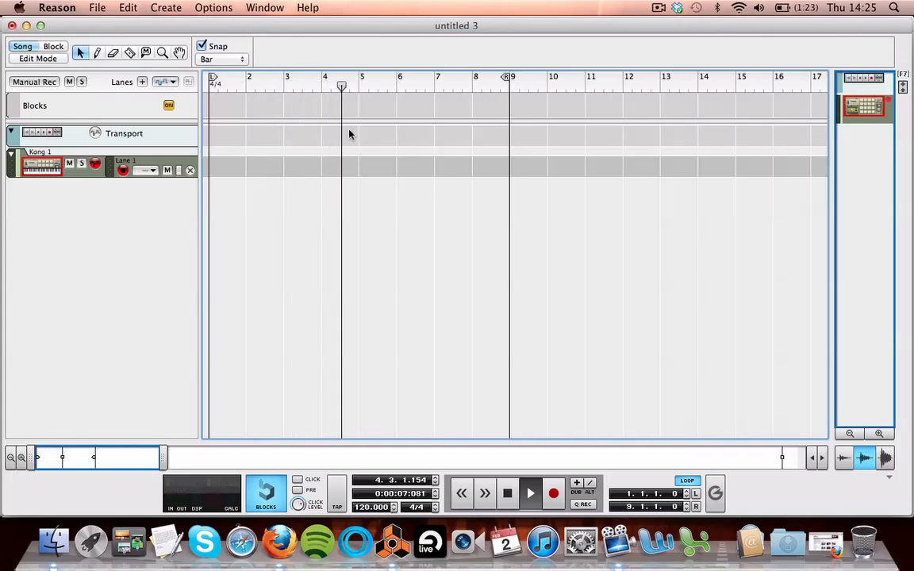
# Switch looping off during playback and back on, and return the stopped playhead to bar 1.
pyautogui.click(687, 481)
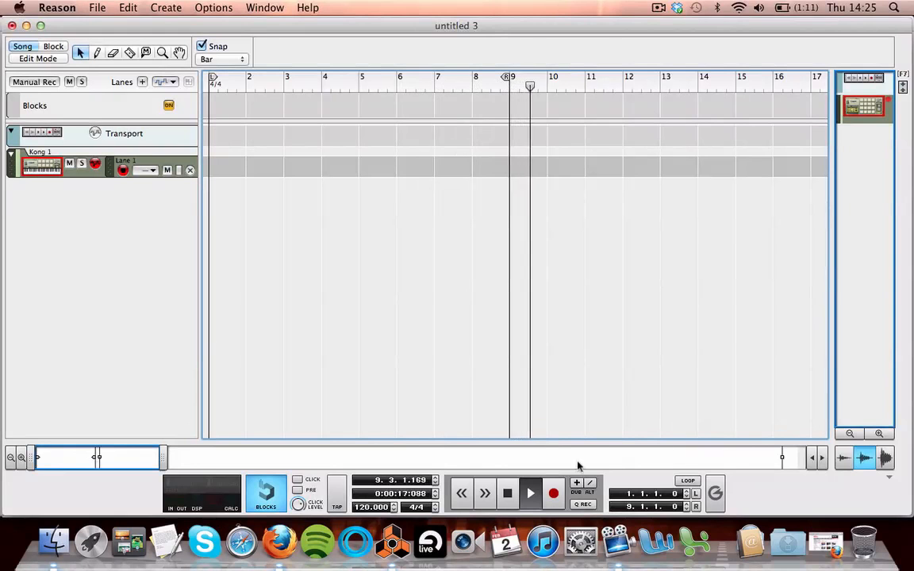
pyautogui.click(684, 480)
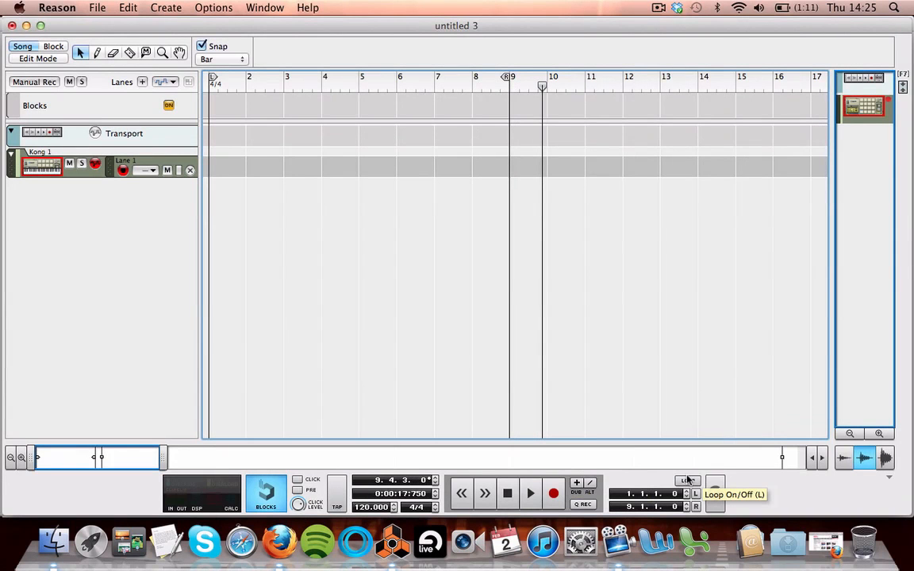
pyautogui.moveTo(542, 87); pyautogui.dragTo(190, 79)
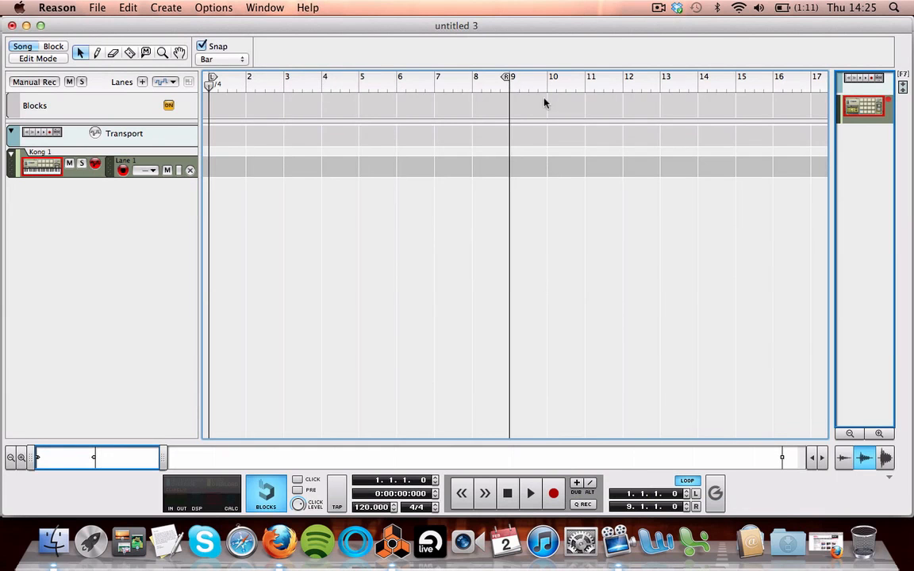
# Move the right locator to bar 2 and briefly play the one-bar loop.
pyautogui.moveTo(507, 79); pyautogui.dragTo(259, 75)
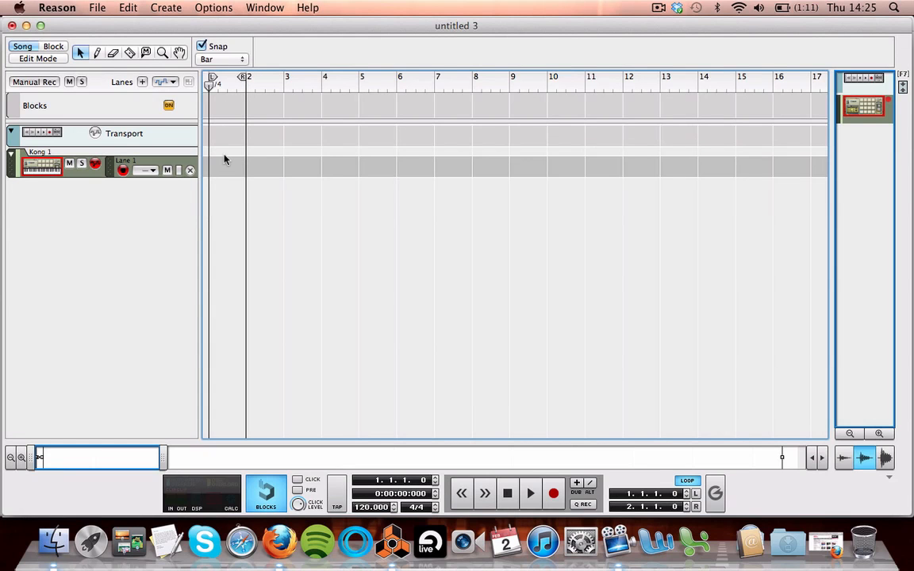
pyautogui.click(530, 493)
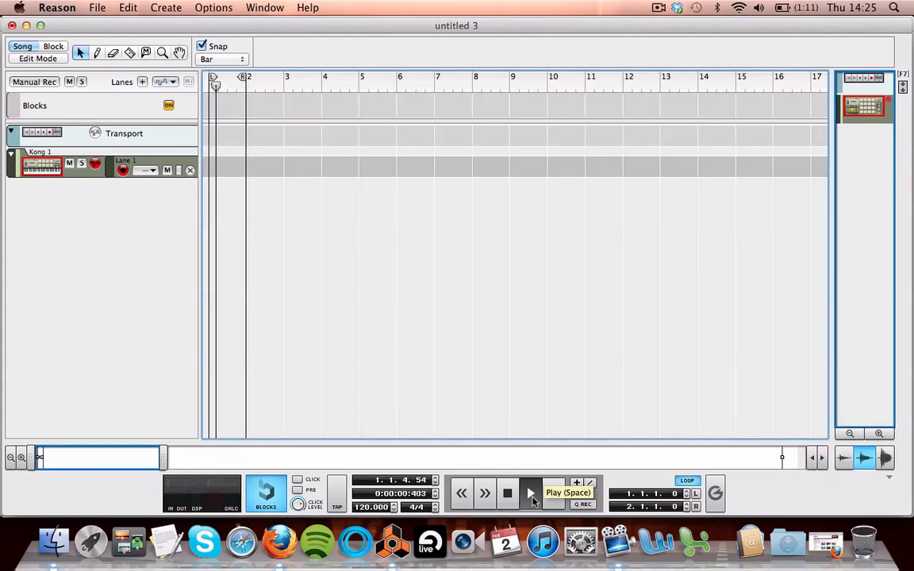
pyautogui.press('space')
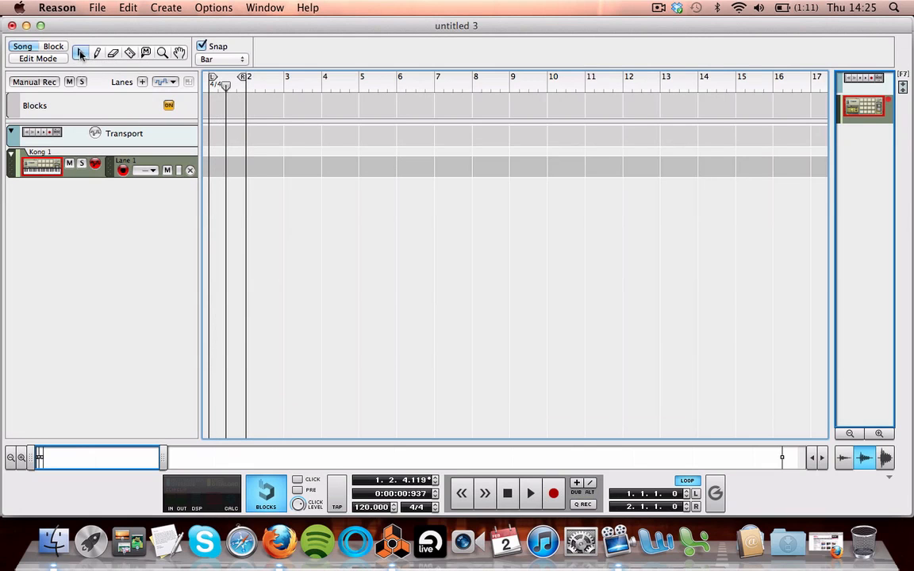
# Draw a one-bar clip at bar 1 on the Kong 1 lane with the Pencil tool and return the playhead to bar 1.
pyautogui.click(98, 53)
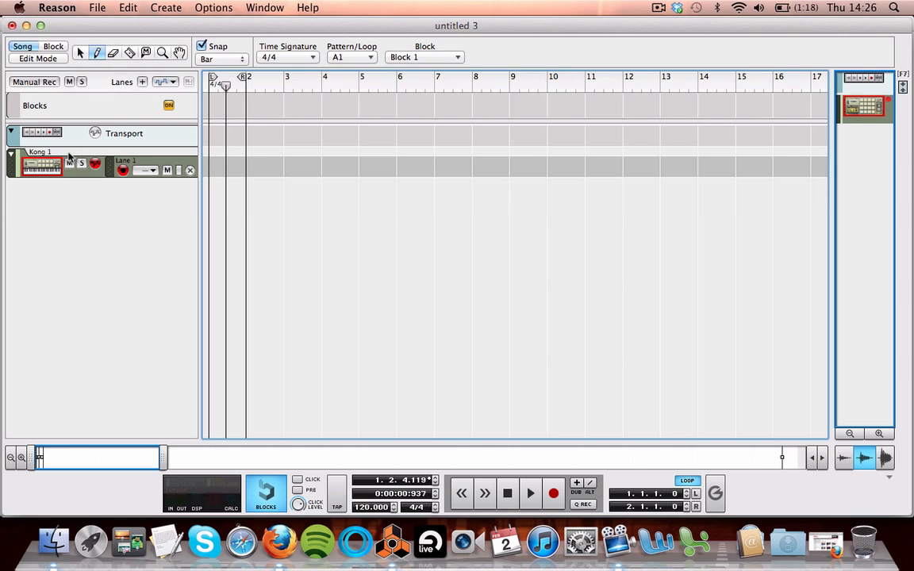
pyautogui.hotkey('ctrl', 'Down')
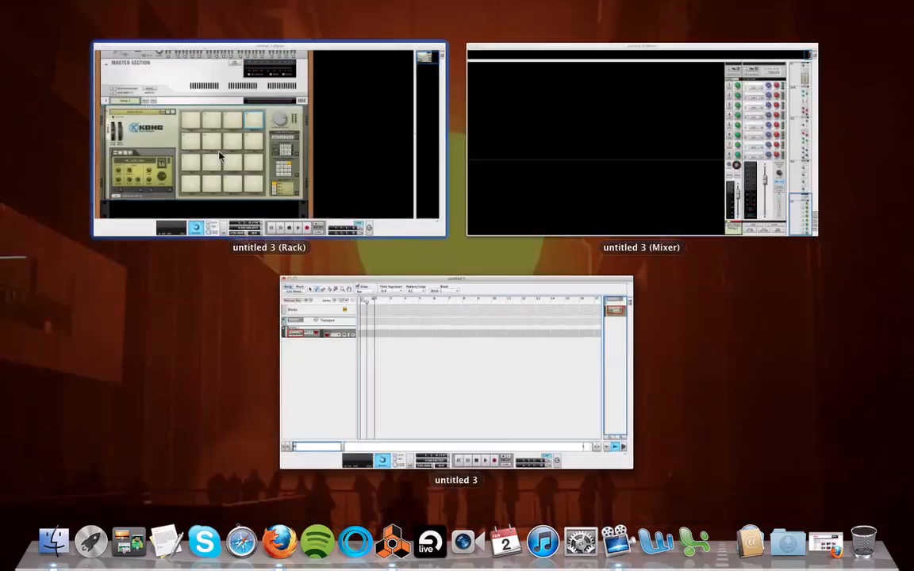
pyautogui.click(209, 141)
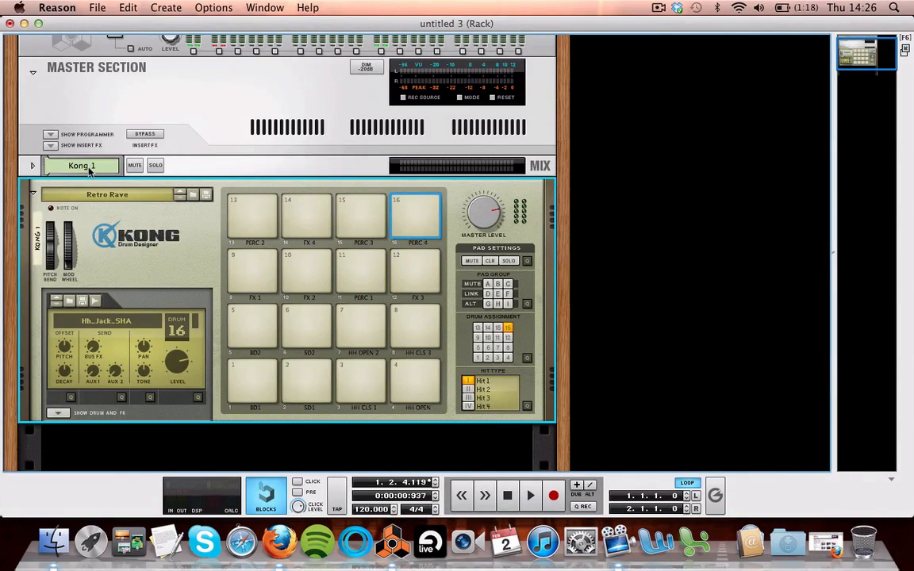
pyautogui.hotkey('ctrl', 'Down')
pyautogui.click(426, 349)
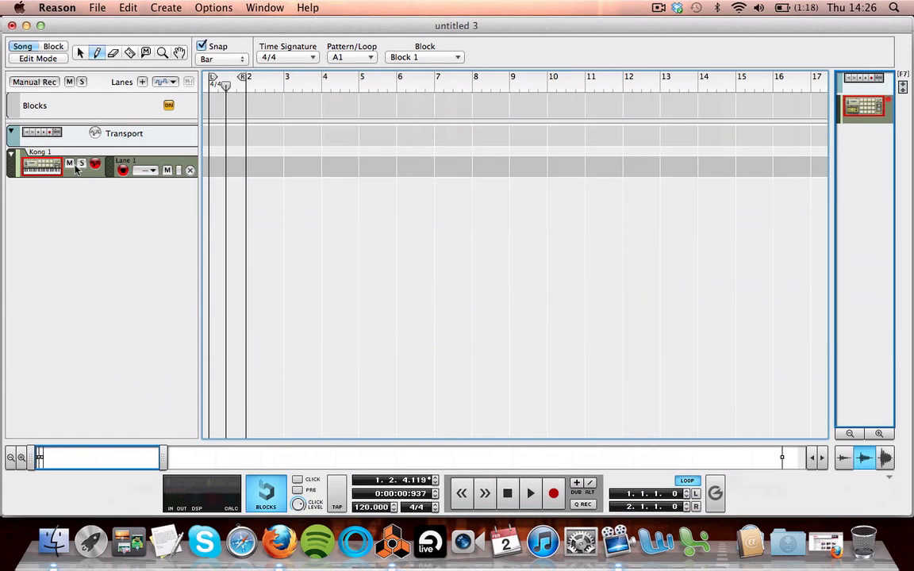
pyautogui.click(217, 161)
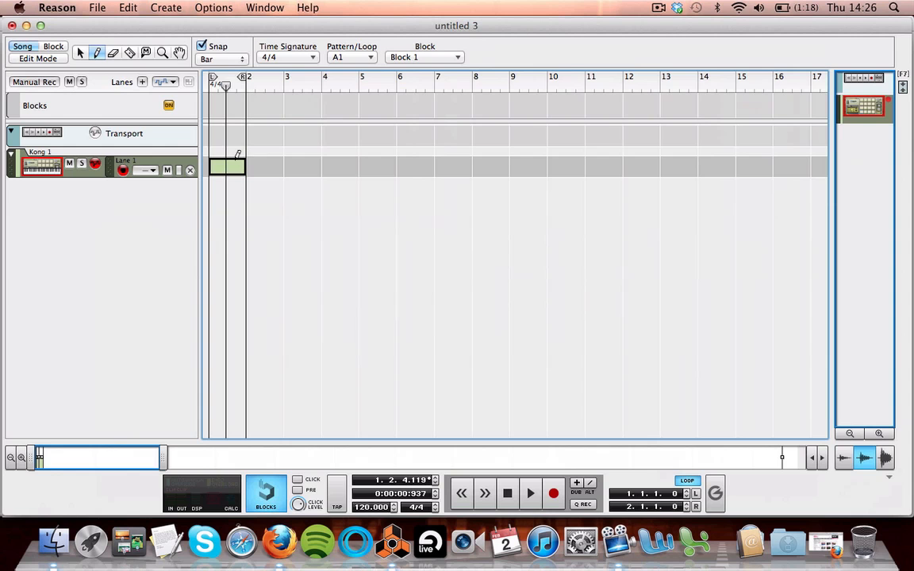
pyautogui.click(211, 85)
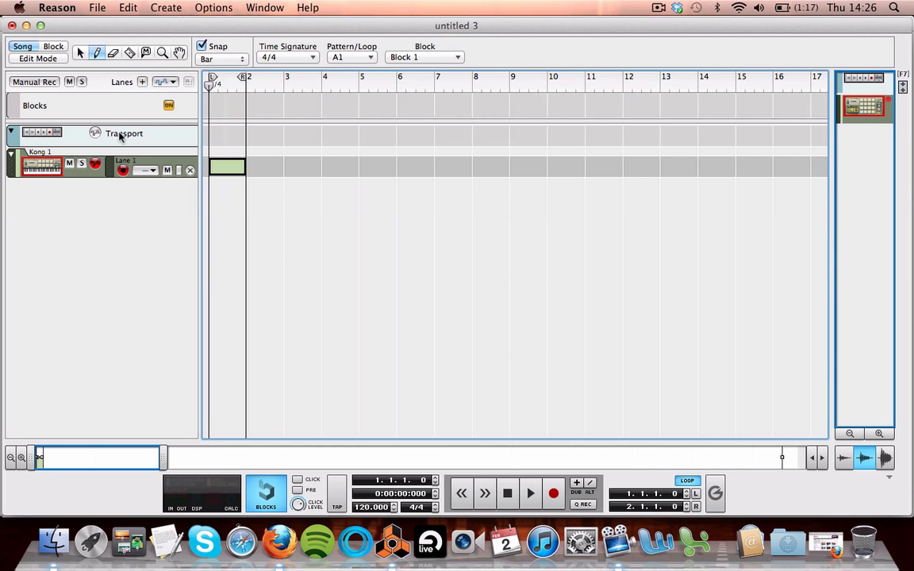
# Open the one-bar Kong 1 clip in Edit Mode, with its single bar filling most of the note editor.
pyautogui.hotkey('ctrl', 'Down')
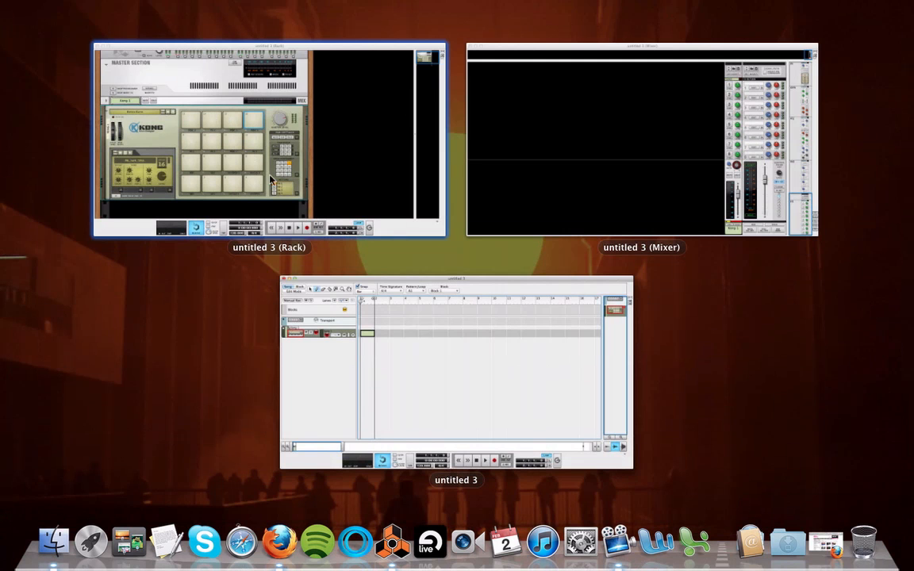
pyautogui.click(374, 352)
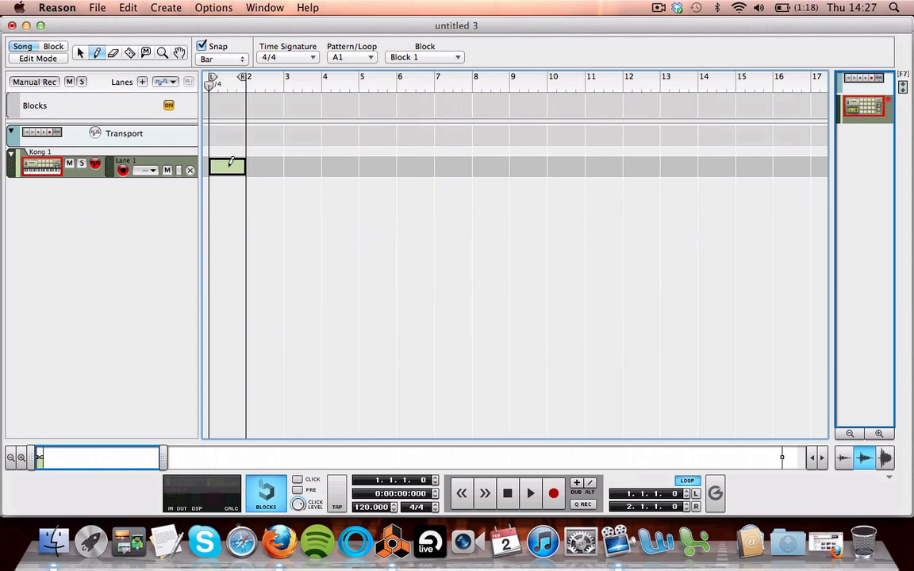
pyautogui.click(38, 58)
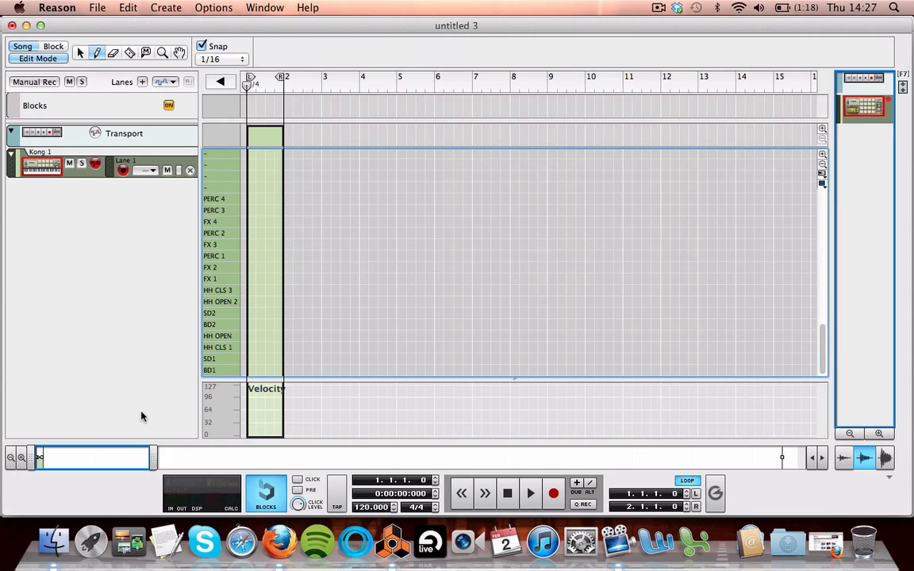
pyautogui.moveTo(20, 460); pyautogui.dragTo(21, 460)
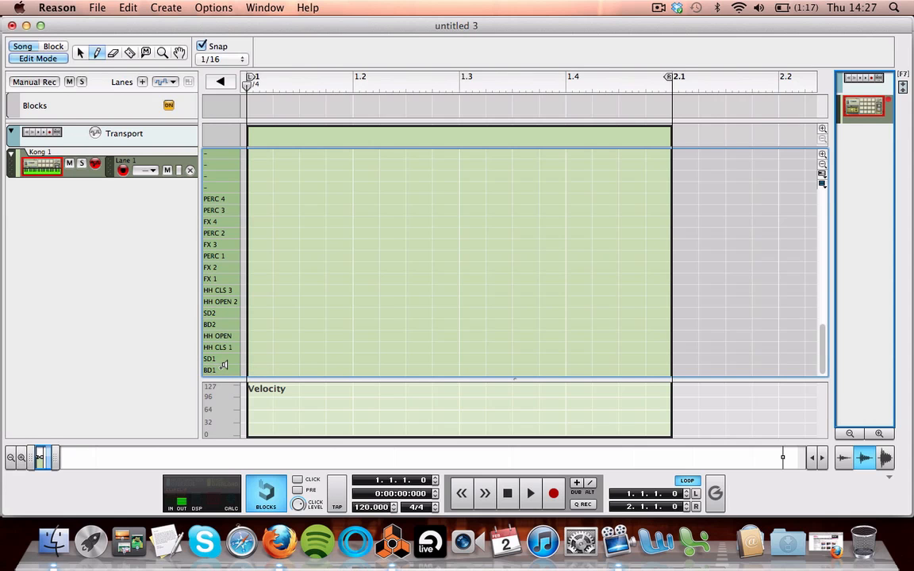
# Audition the BD1, SD1, HH CLS 1, BD2 and SD2 sounds from the drum names in the note editor.
pyautogui.click(224, 366)
pyautogui.click(226, 356)
pyautogui.click(226, 345)
pyautogui.click(226, 324)
pyautogui.click(226, 314)
# Try the snap values Bar, 1/2, 1/4, 1/8, 1/16 and 1/32 on the note grid and return to 1/16.
pyautogui.click(235, 62)
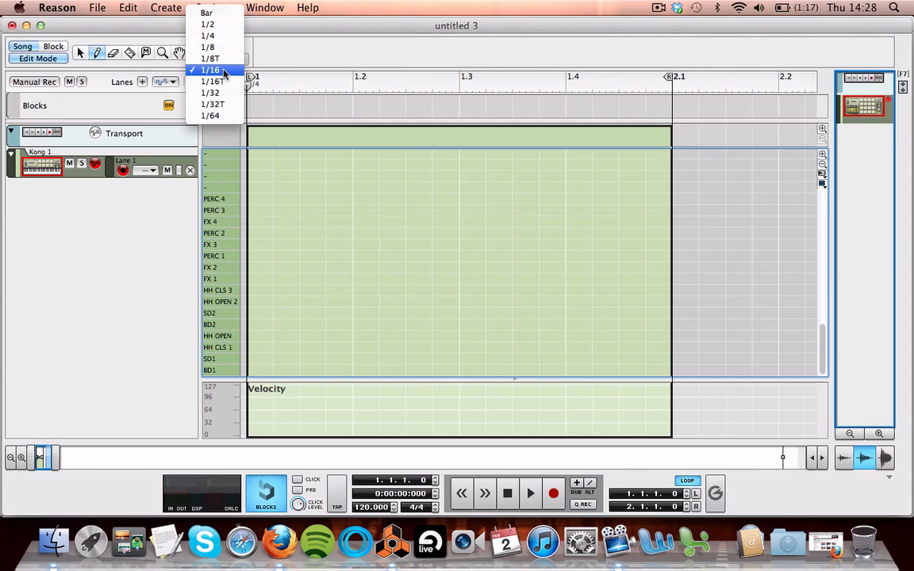
pyautogui.click(213, 15)
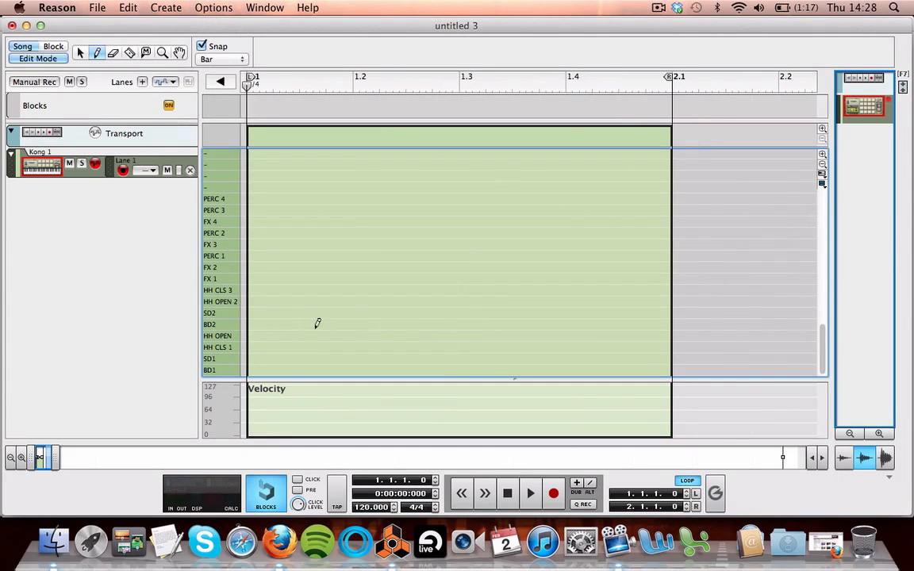
pyautogui.click(208, 59)
pyautogui.click(219, 70)
pyautogui.click(225, 60)
pyautogui.click(223, 71)
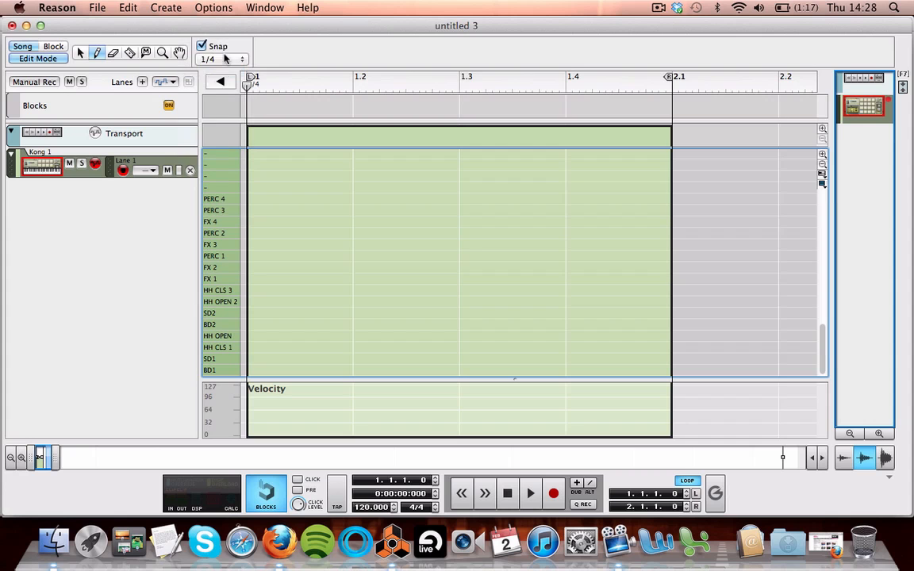
pyautogui.click(223, 59)
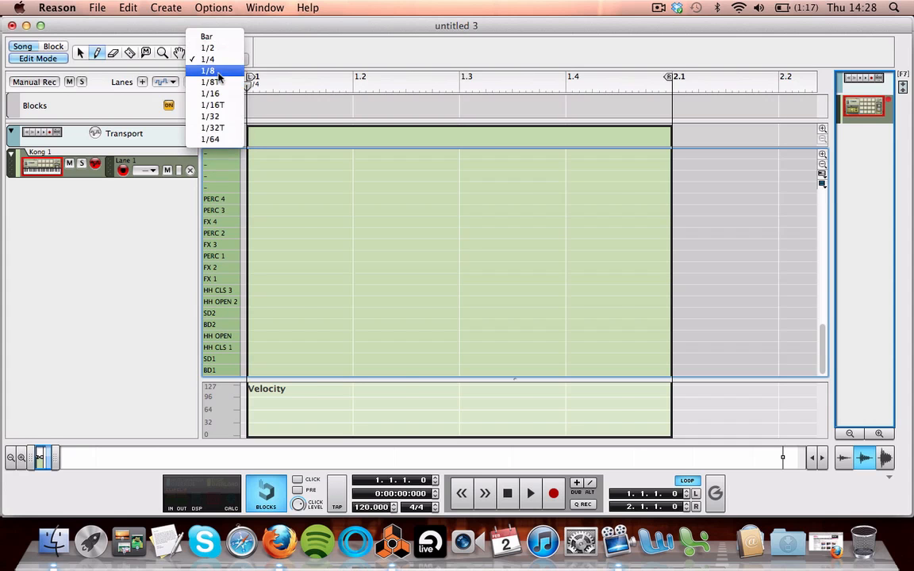
pyautogui.click(211, 71)
pyautogui.click(225, 55)
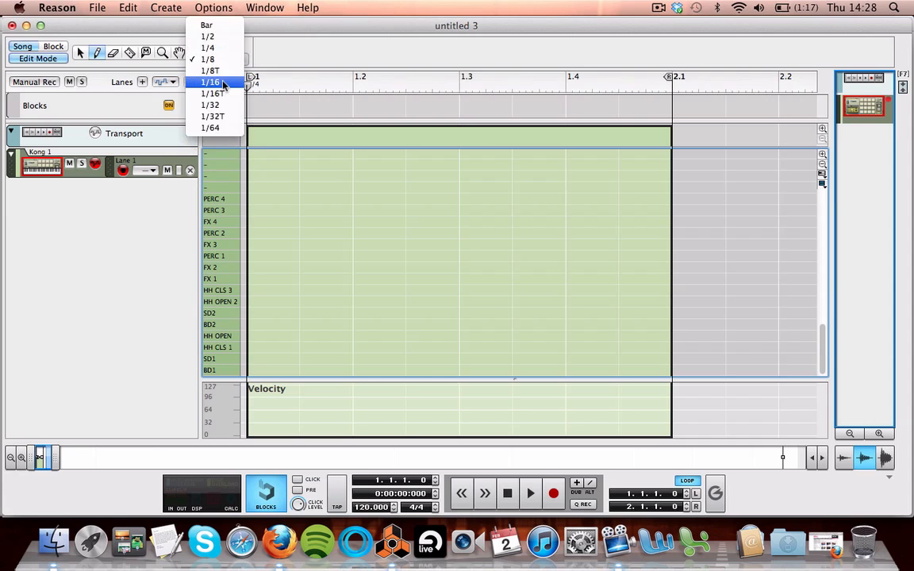
pyautogui.click(221, 84)
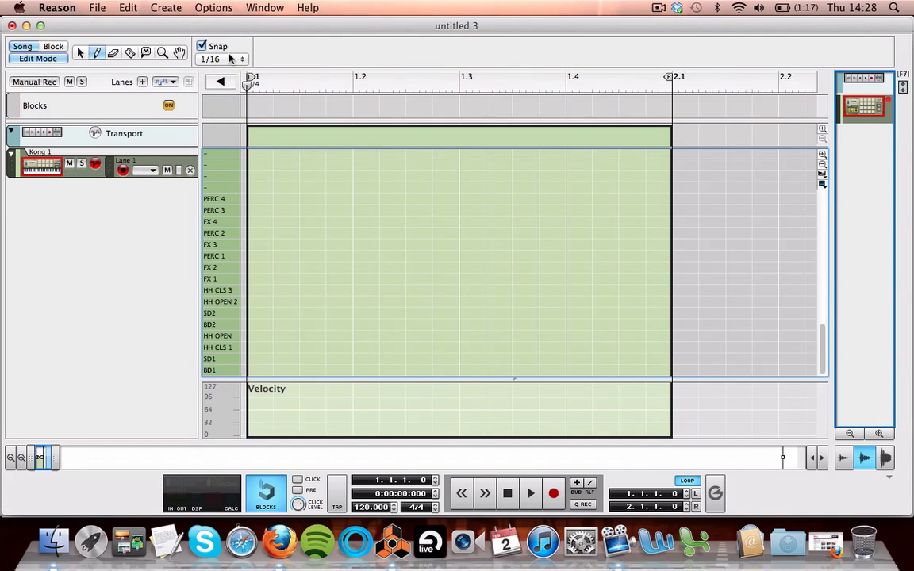
pyautogui.click(213, 58)
pyautogui.click(226, 83)
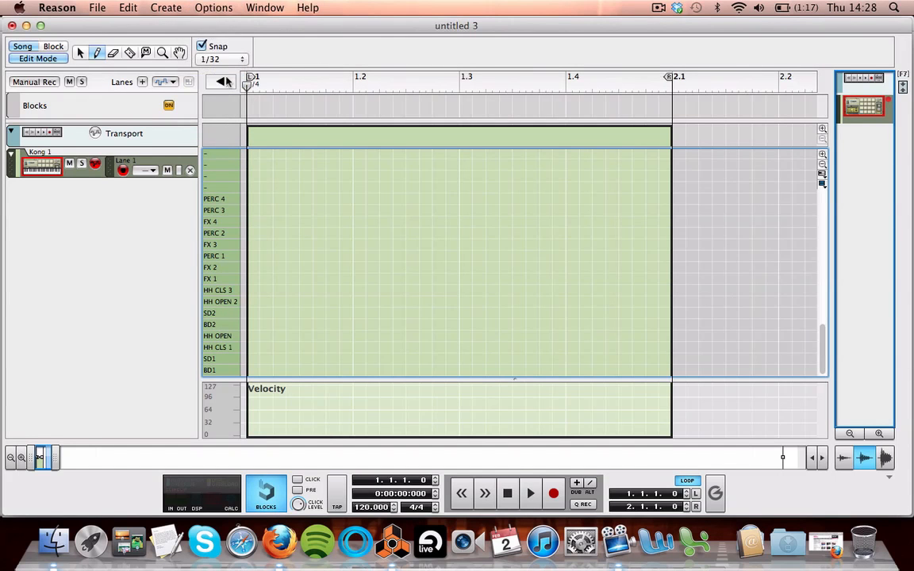
pyautogui.click(205, 58)
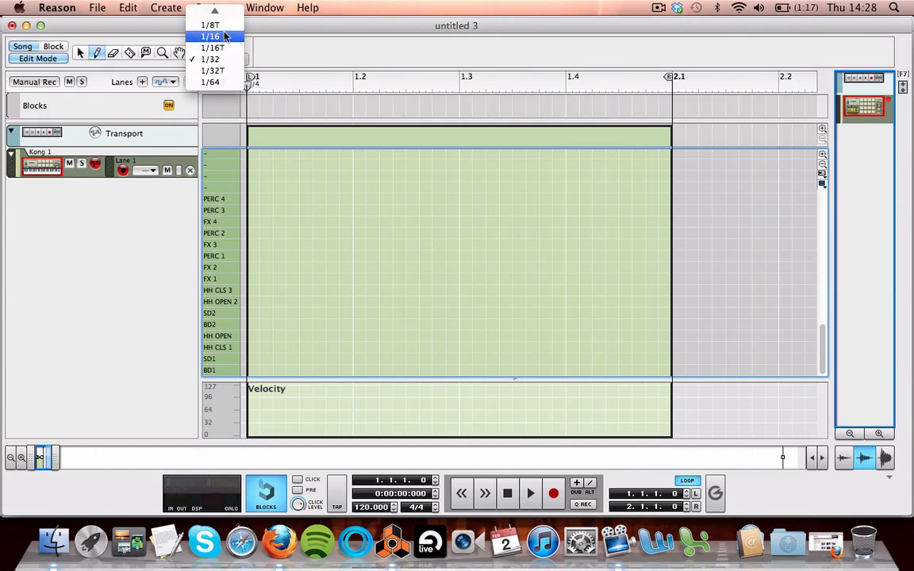
pyautogui.click(226, 36)
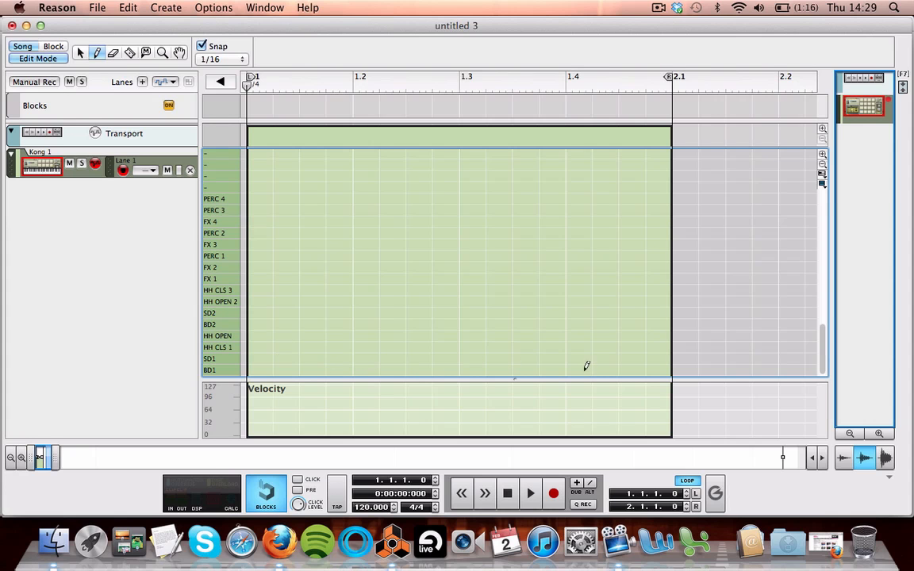
# Draw 1/16-length BD1 notes on all four beats of the bar and briefly play the loop.
pyautogui.click(260, 369)
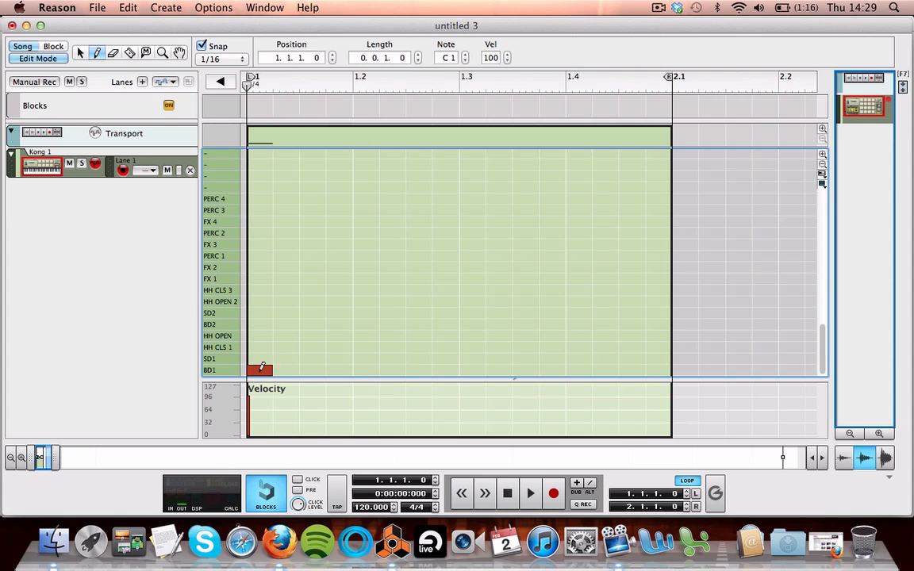
pyautogui.click(366, 370)
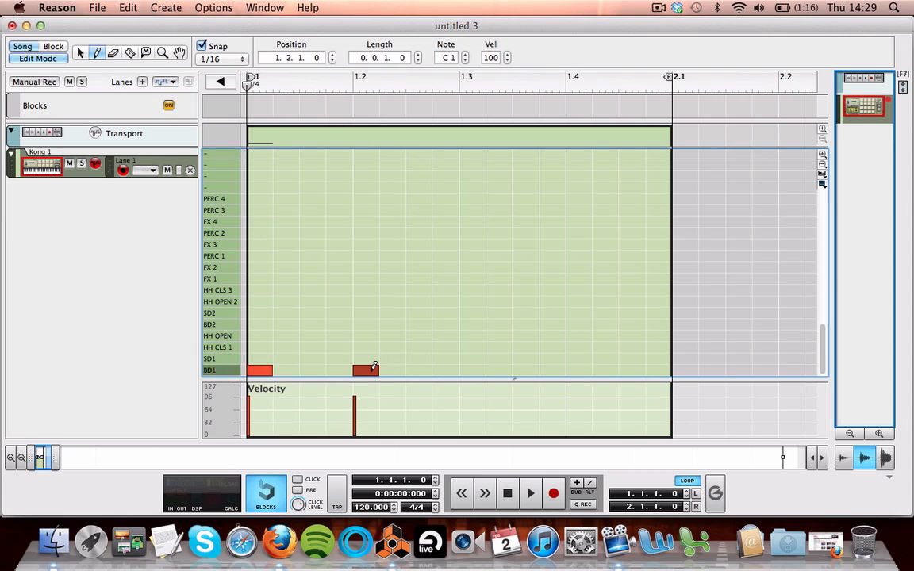
pyautogui.click(476, 368)
pyautogui.click(587, 367)
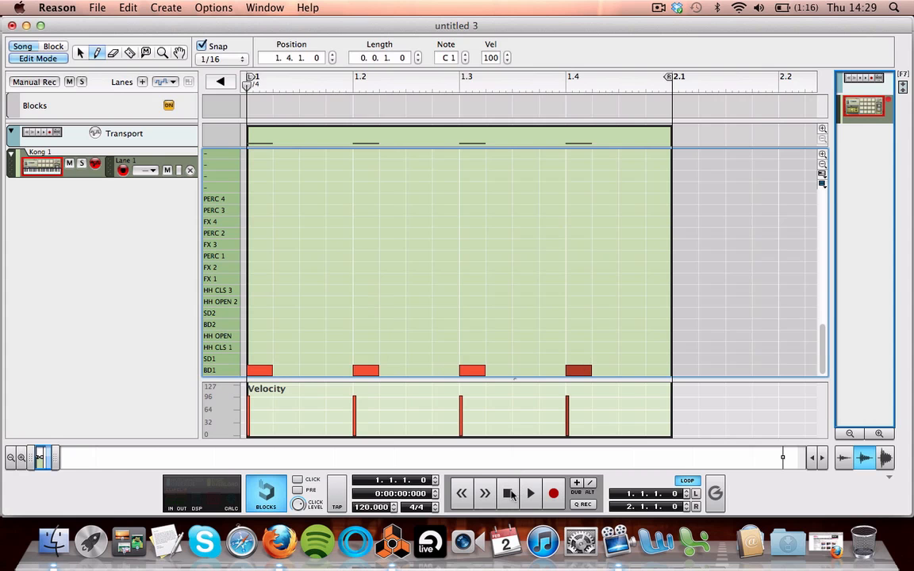
pyautogui.click(530, 494)
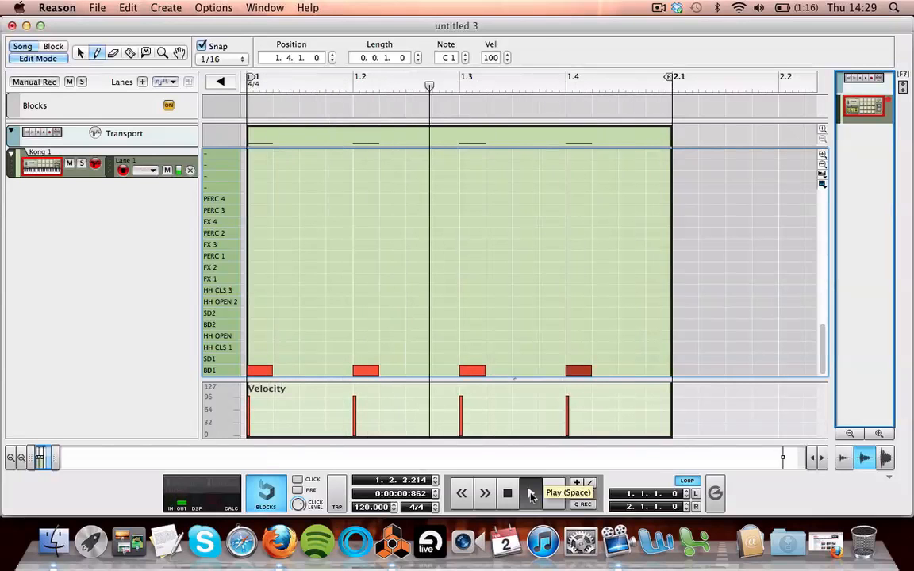
pyautogui.press('space')
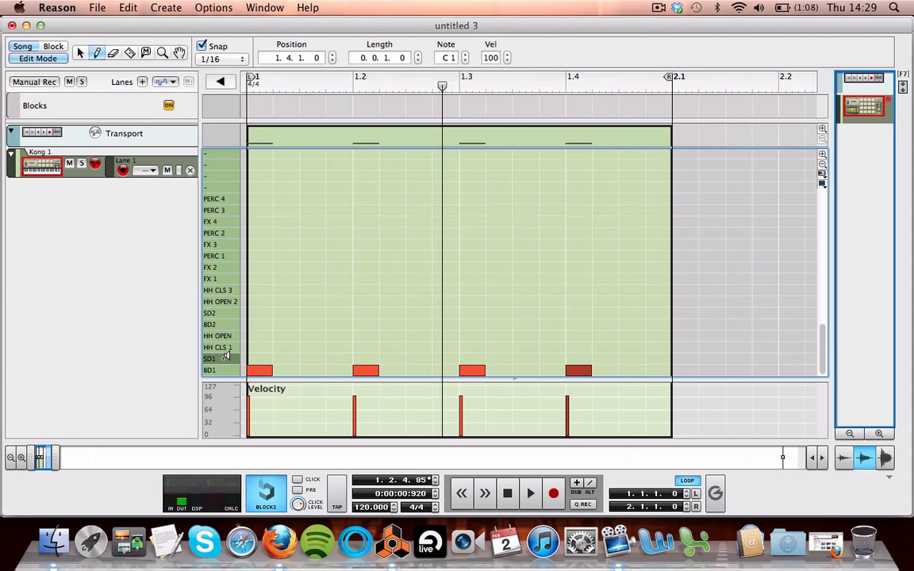
# Add SD1 notes on beats 2 and 4 and briefly play the loop.
pyautogui.click(365, 359)
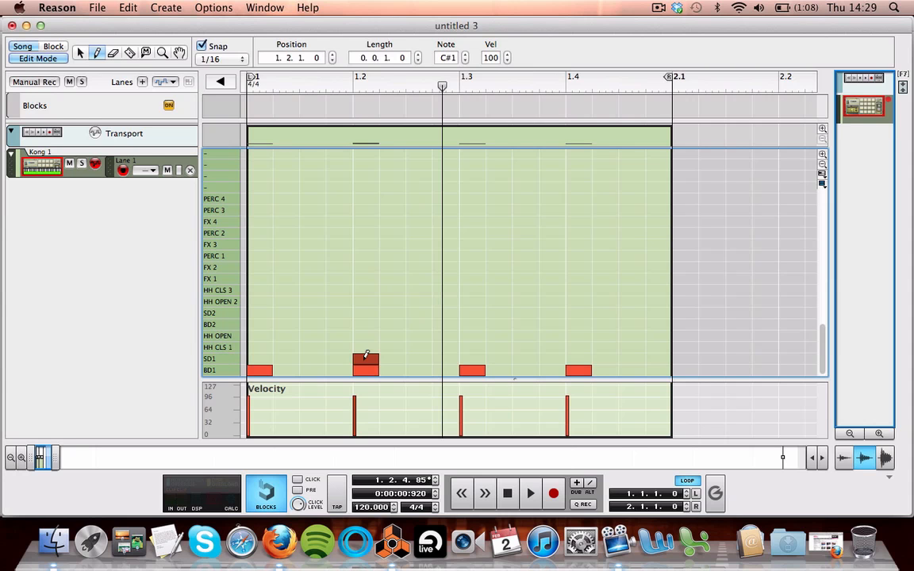
pyautogui.click(576, 357)
pyautogui.click(530, 494)
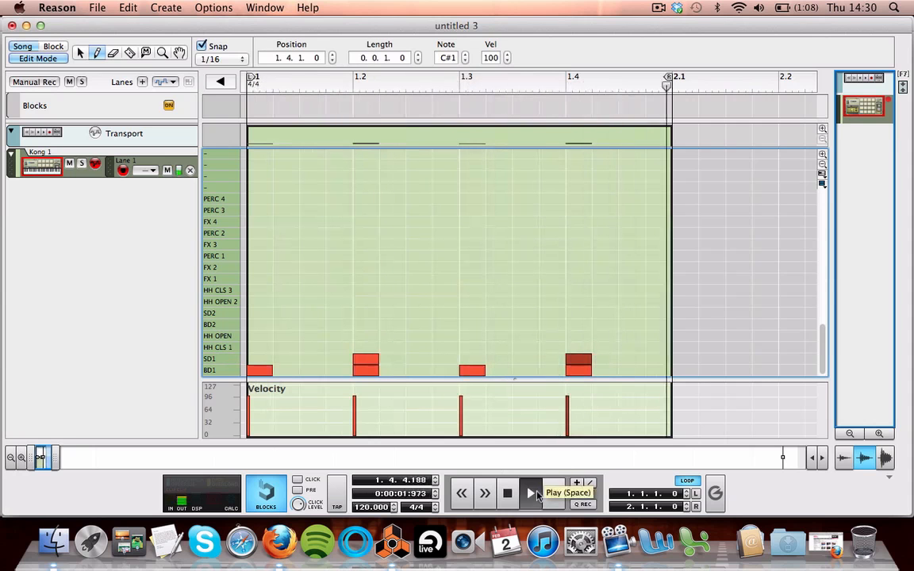
pyautogui.press('space')
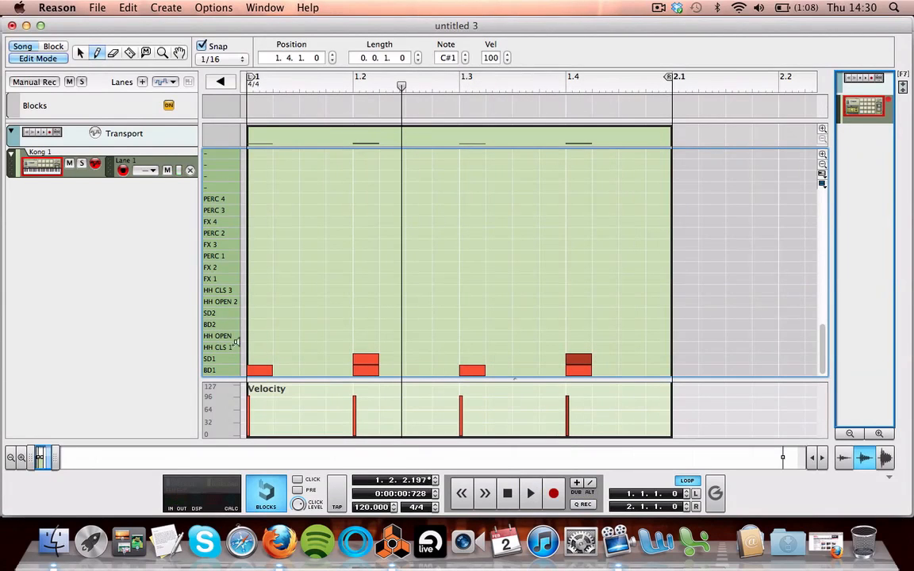
# Audition the HH CLS 1 and HH OPEN sounds from the drum names.
pyautogui.click(234, 343)
pyautogui.click(234, 335)
pyautogui.click(234, 334)
# Play the loop from bar 1 while drawing HH CLS 1 notes at 1.1.3, 1.2.3, 1.3.3 and 1.4.3.
pyautogui.moveTo(401, 85); pyautogui.dragTo(245, 83)
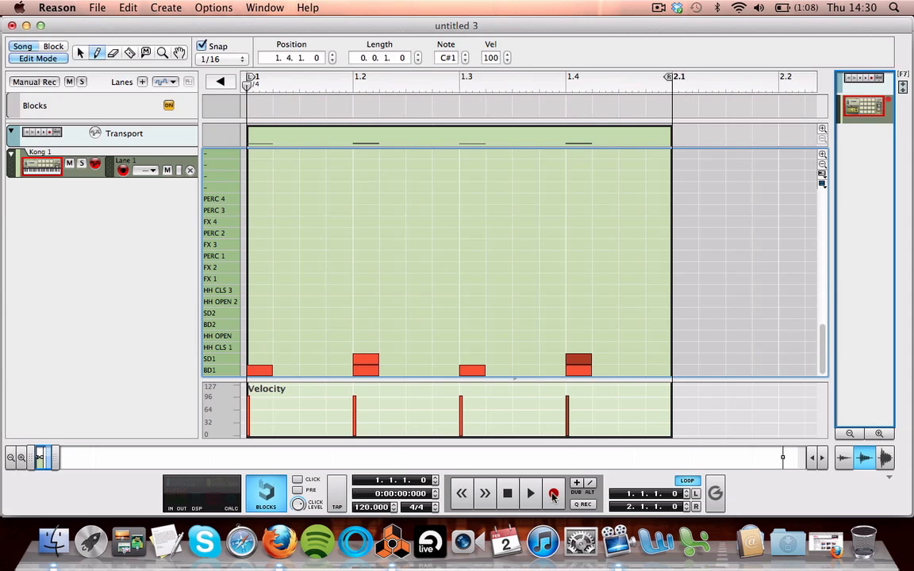
pyautogui.click(532, 494)
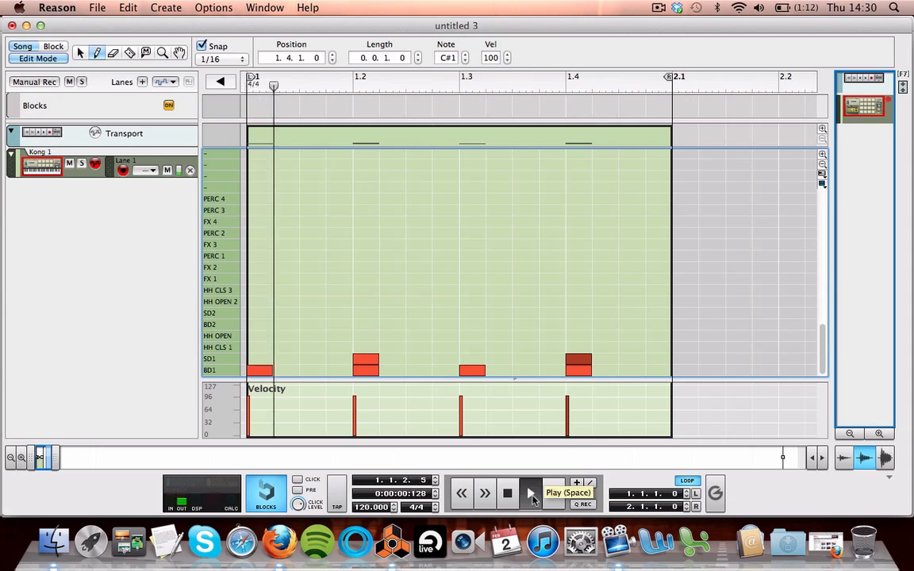
pyautogui.click(312, 347)
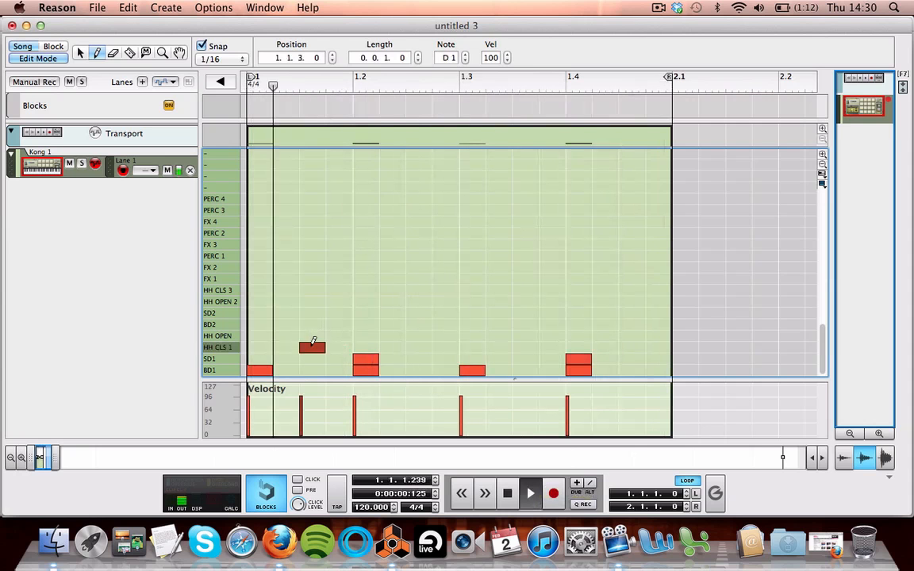
pyautogui.click(420, 347)
pyautogui.click(525, 346)
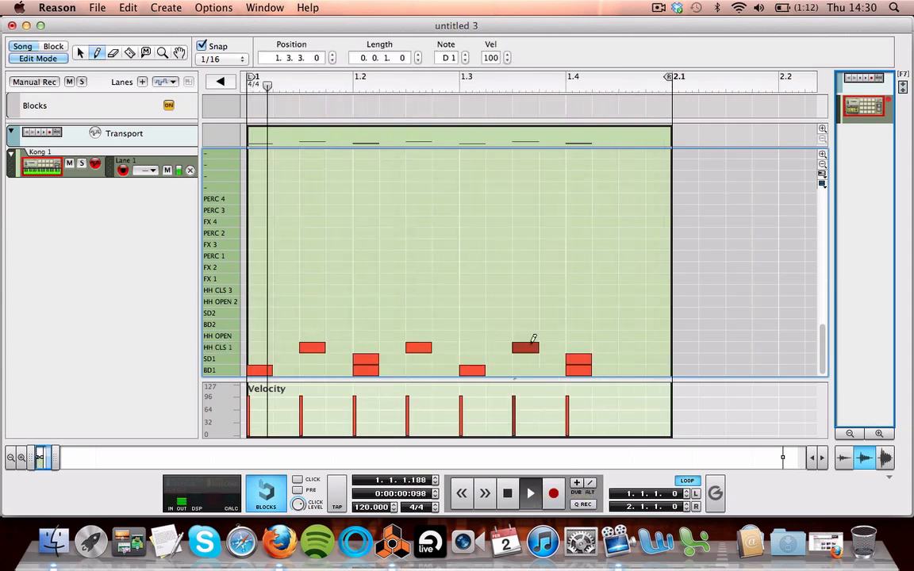
pyautogui.click(632, 347)
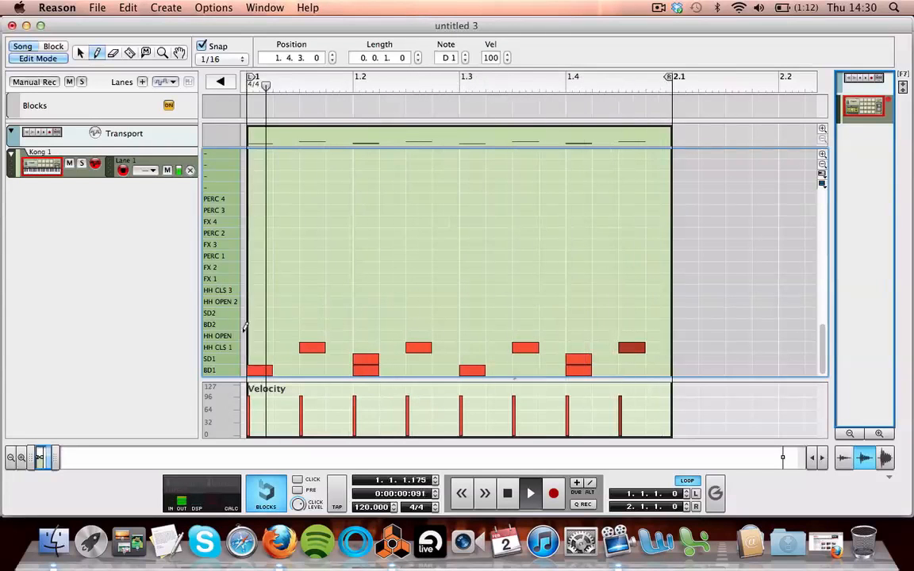
# Draw HH OPEN notes directly above the four HH CLS 1 notes and stop playback.
pyautogui.click(316, 336)
pyautogui.click(418, 336)
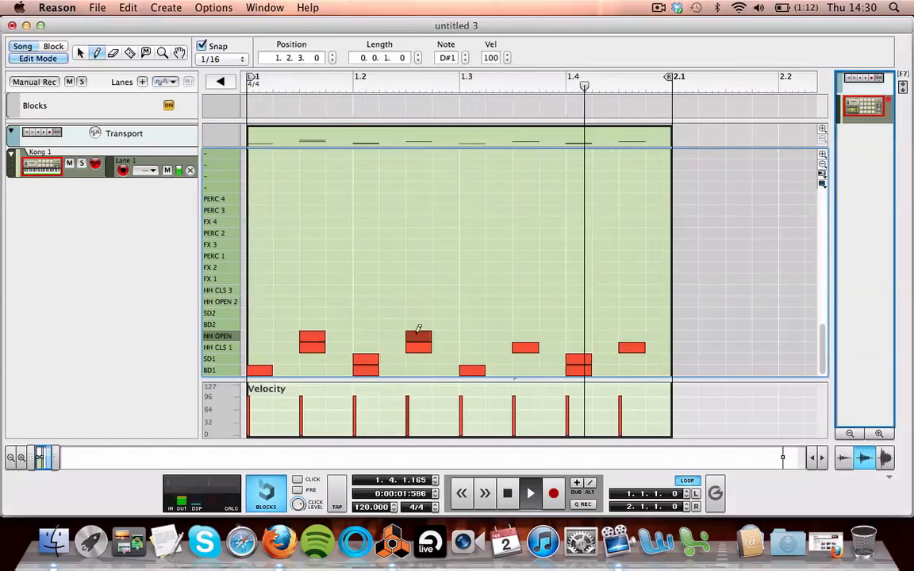
pyautogui.click(525, 336)
pyautogui.click(631, 336)
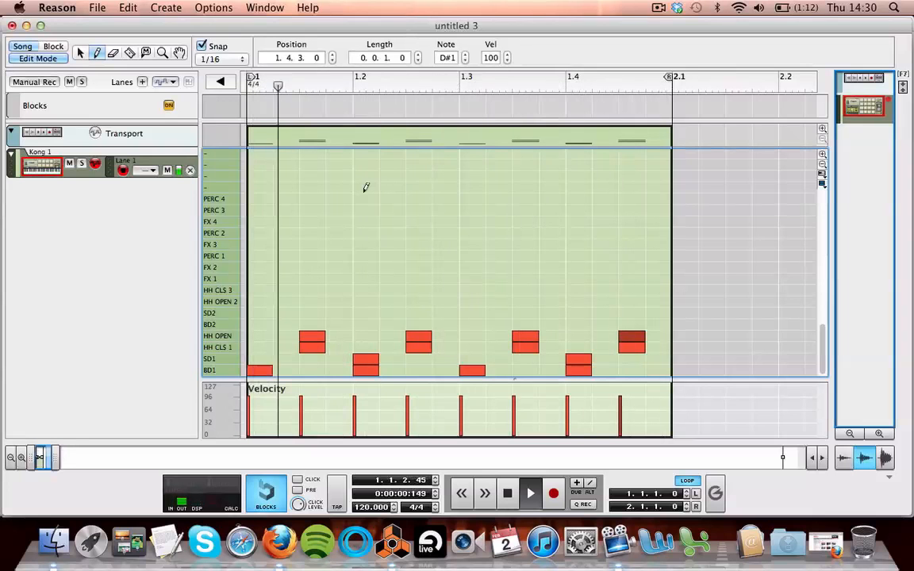
pyautogui.press('space')
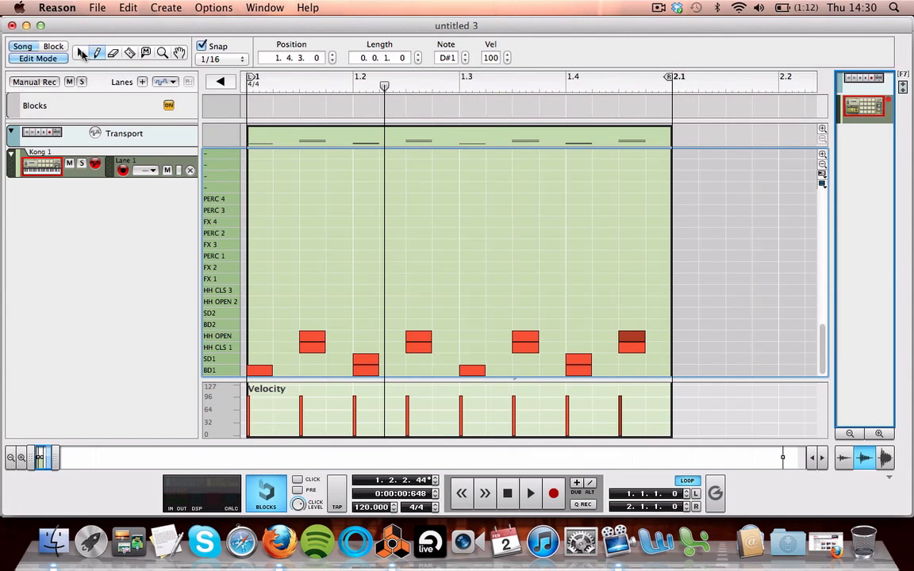
# Move the first HH OPEN note to 1.1.4 and the last one to 1.4.2 with the Selection tool, checking the loop during playback.
pyautogui.click(82, 52)
pyautogui.click(311, 337)
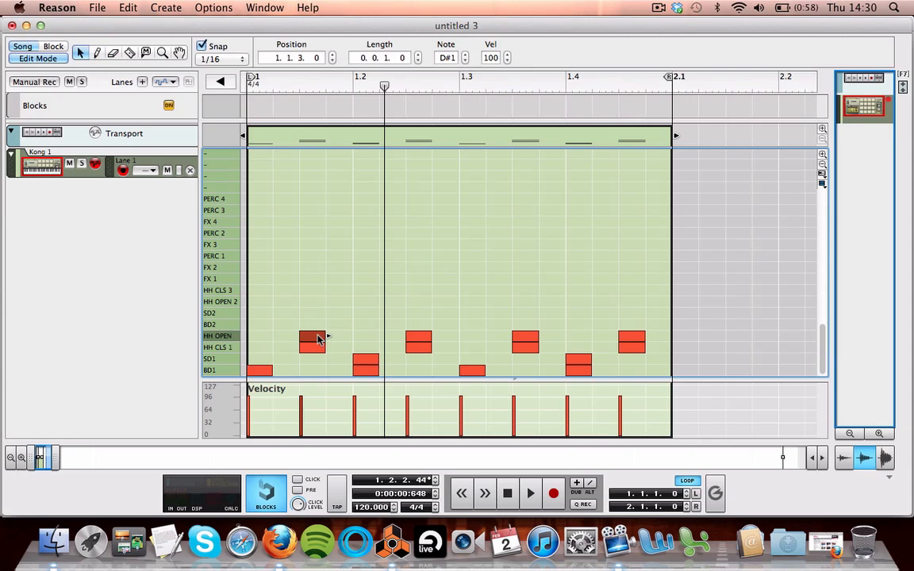
pyautogui.moveTo(318, 339); pyautogui.dragTo(318, 334)
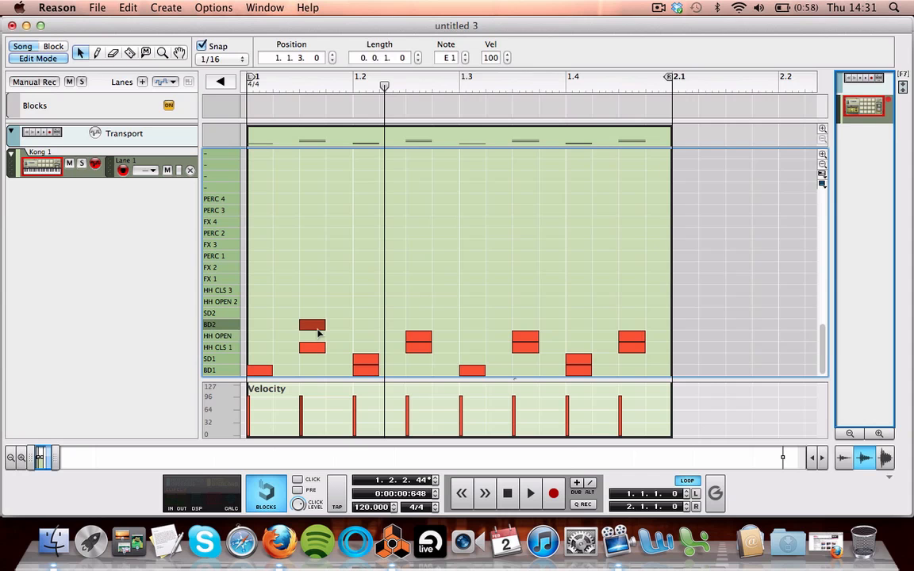
pyautogui.moveTo(318, 333); pyautogui.dragTo(344, 342)
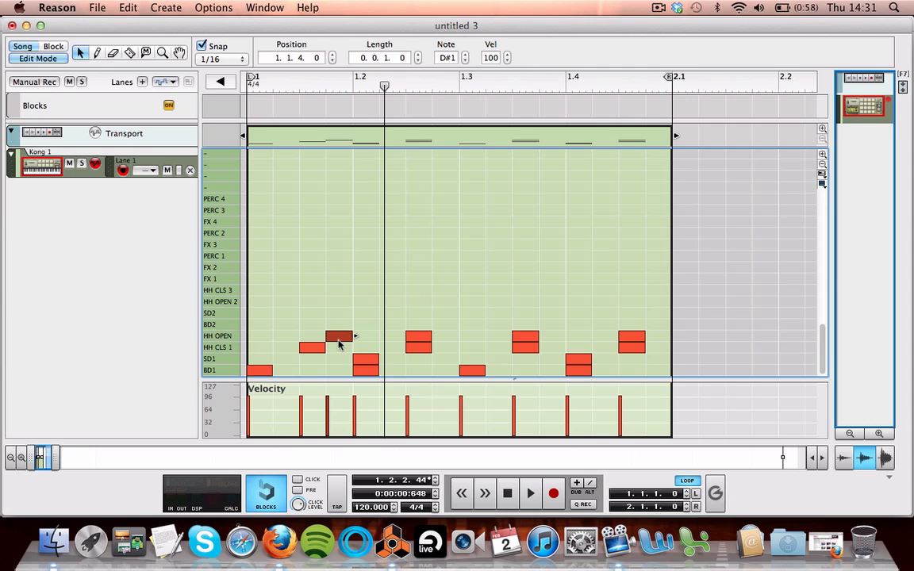
pyautogui.press('space')
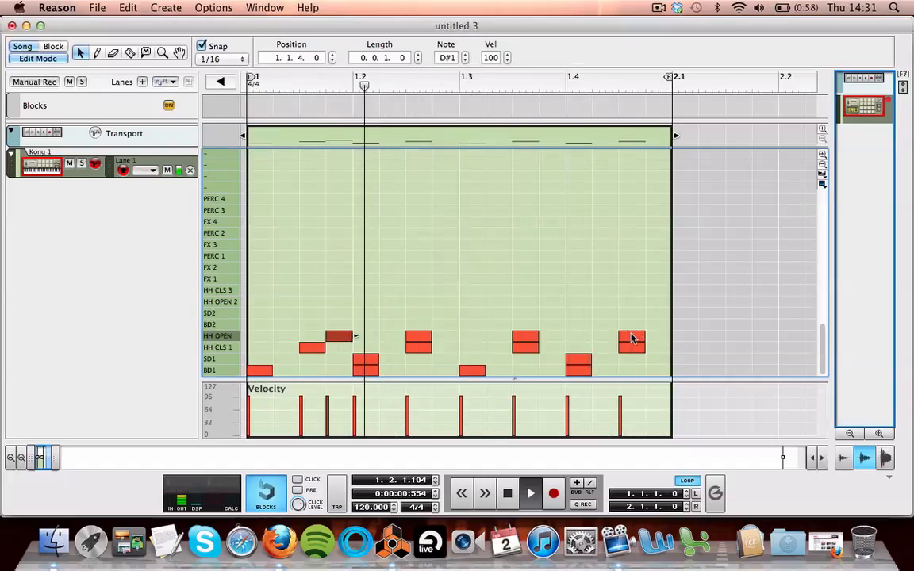
pyautogui.moveTo(631, 336); pyautogui.dragTo(604, 336)
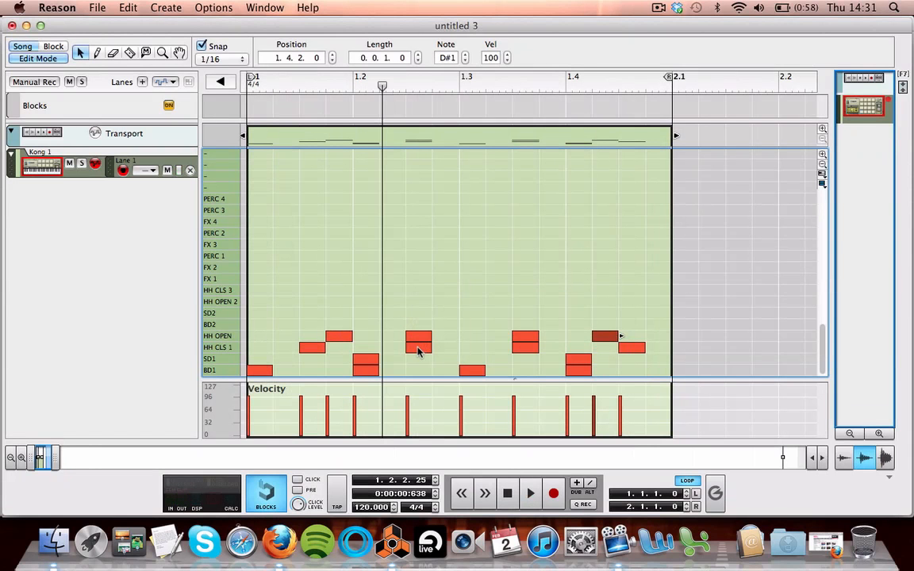
# Move the HH OPEN notes at 1.2.3 and 1.3.3 up to the HH OPEN 2 row and start loop playback.
pyautogui.moveTo(421, 339); pyautogui.dragTo(419, 302)
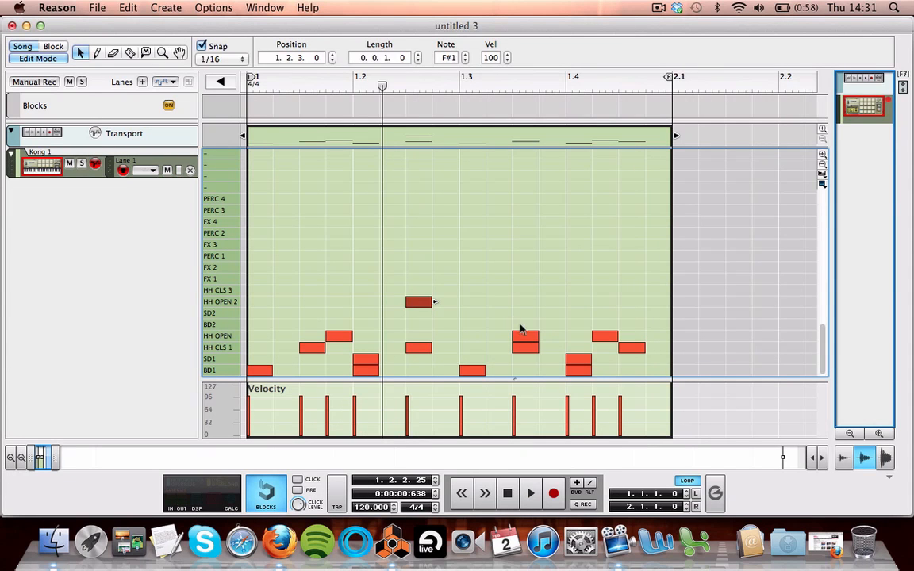
pyautogui.moveTo(526, 337); pyautogui.dragTo(525, 303)
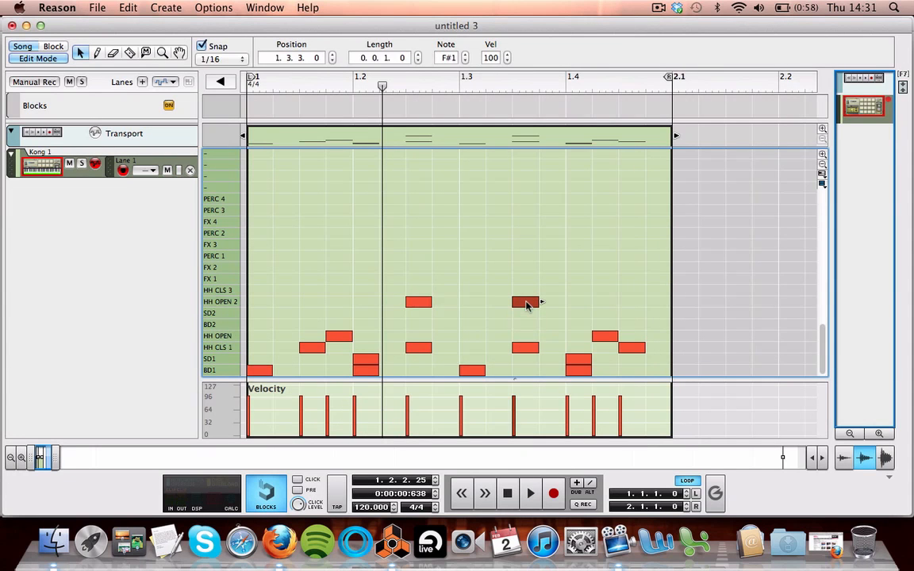
pyautogui.press('space')
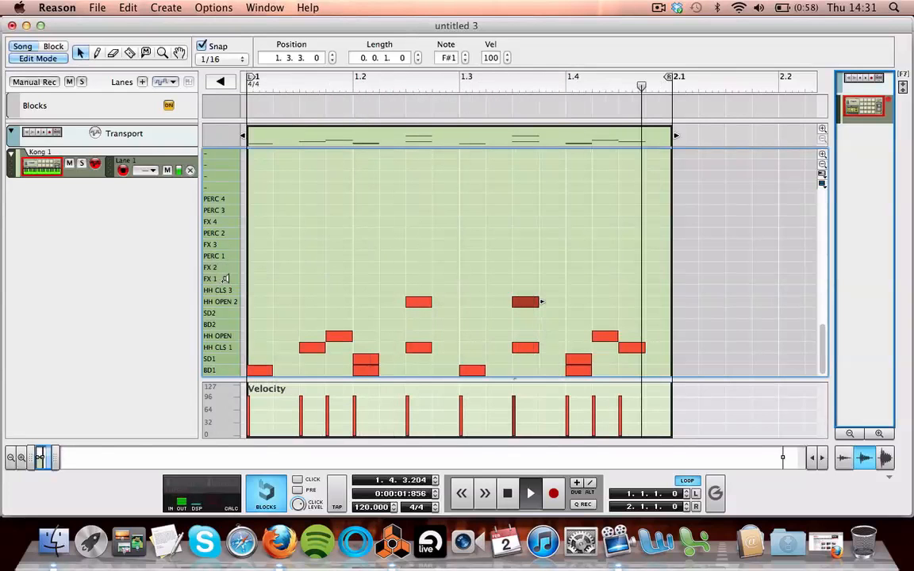
# Draw PERC 3 notes at 1.1.1, 1.2.1, 1.3.1 and 1.4.1 with the Pencil tool while the loop plays.
pyautogui.click(261, 211)
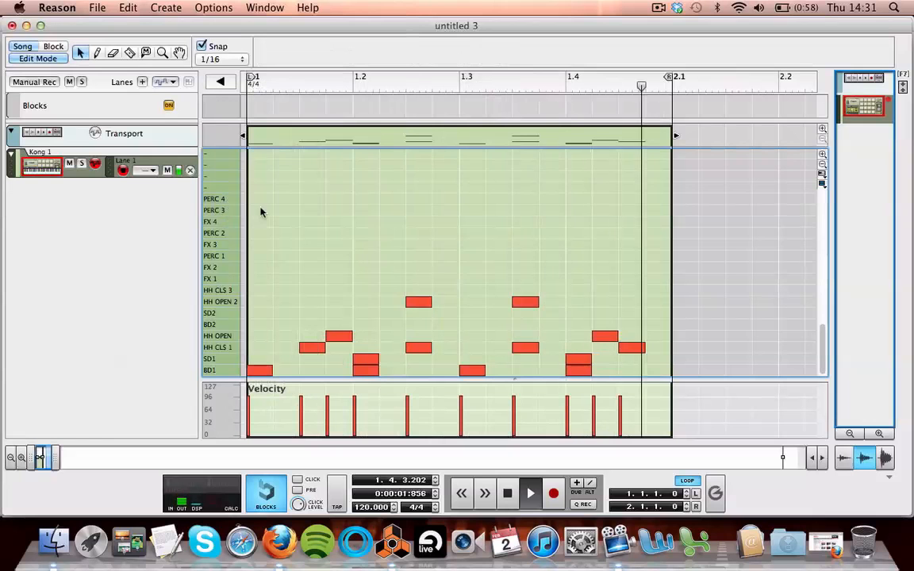
pyautogui.press('w')
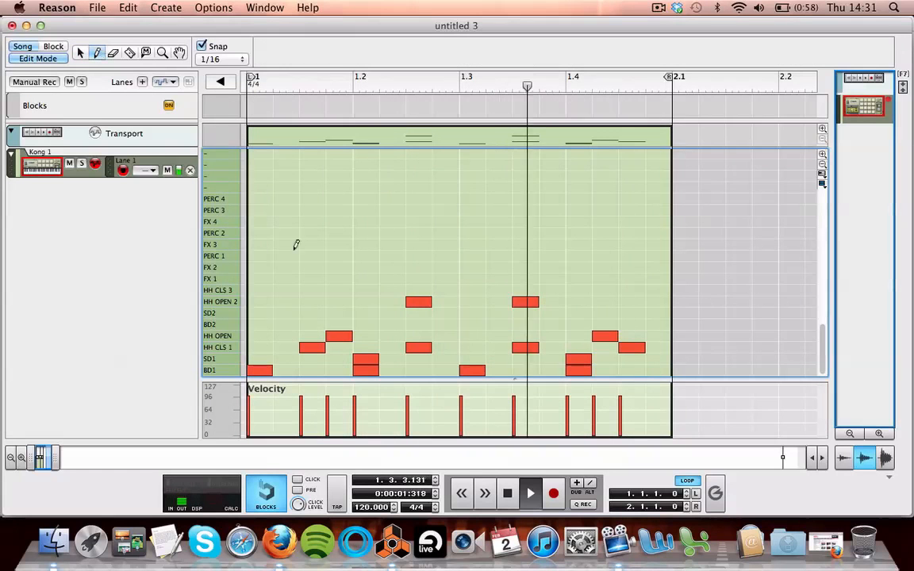
pyautogui.click(259, 211)
pyautogui.click(366, 210)
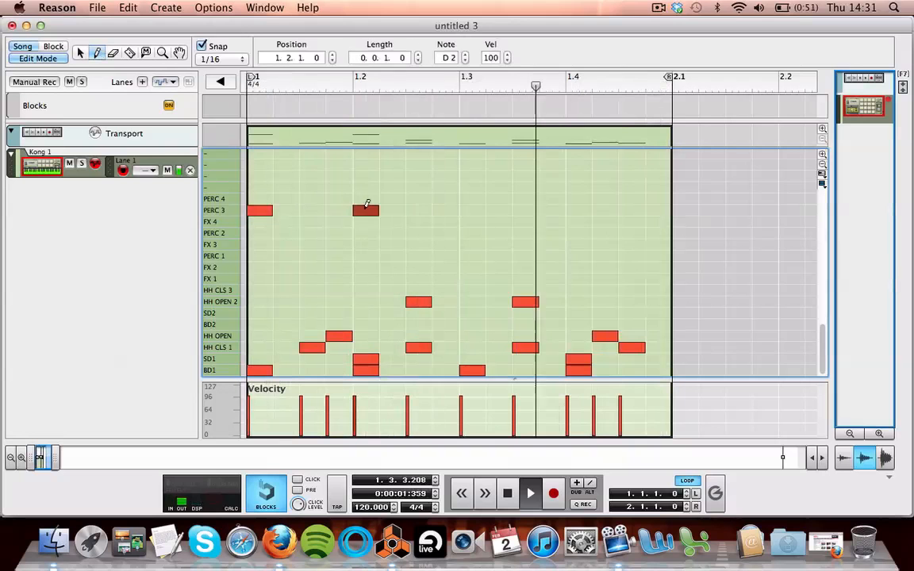
pyautogui.click(471, 208)
pyautogui.click(584, 208)
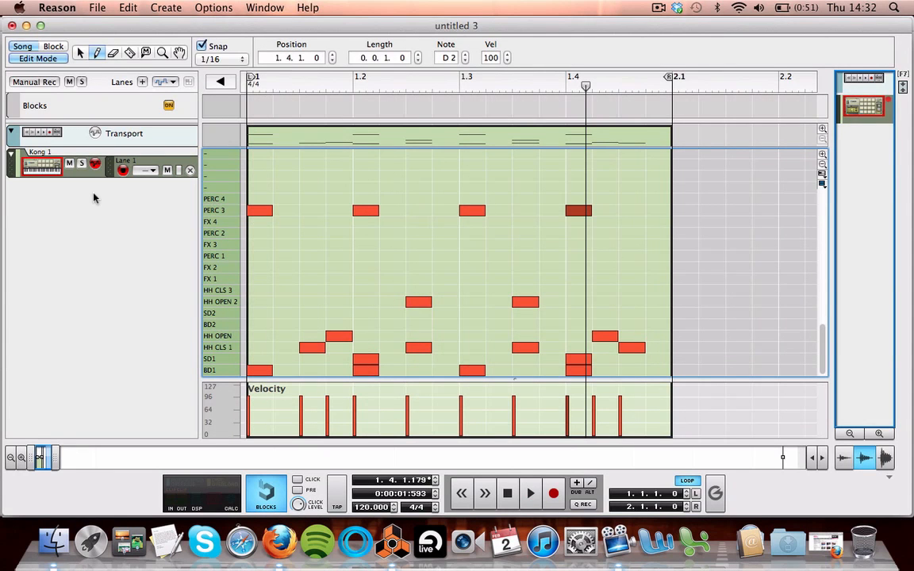
# Show the rack with the Kong device and play the loop to watch its pads trigger, then stop playback.
pyautogui.moveTo(0, 0)
pyautogui.click(215, 158)
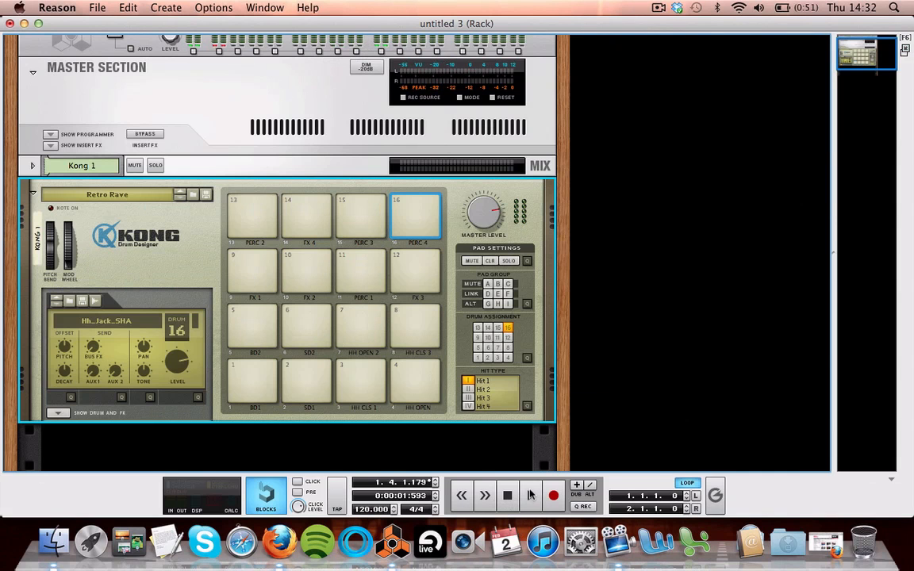
pyautogui.click(531, 495)
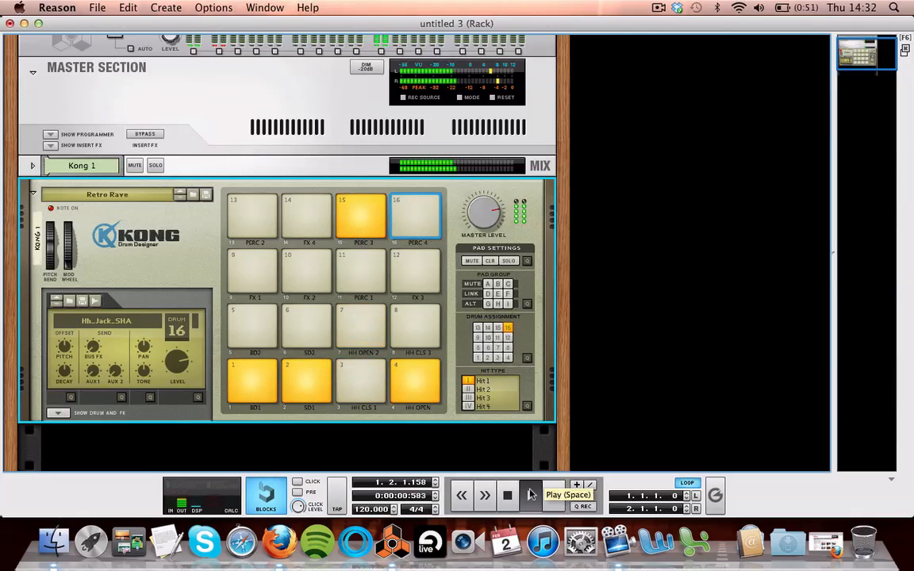
pyautogui.click(531, 494)
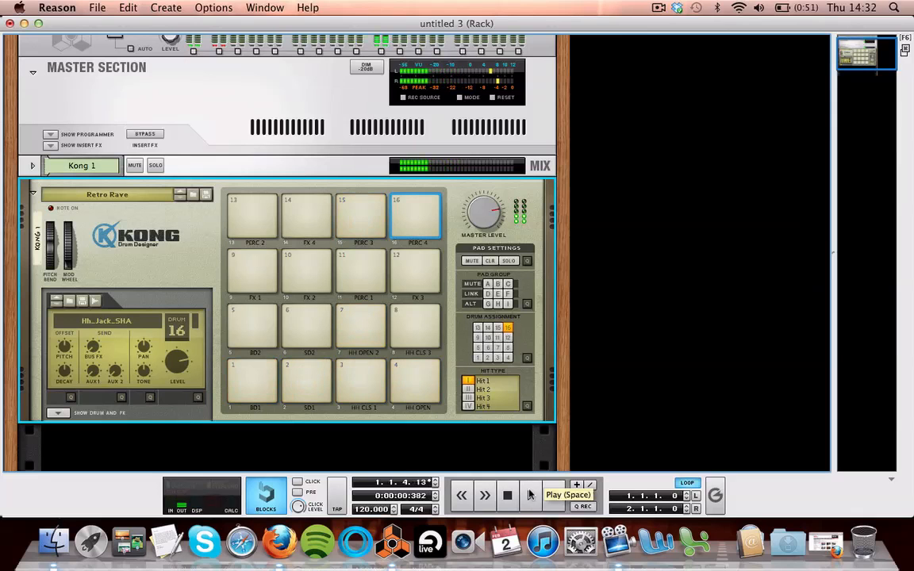
# Audition individual Kong pads, including BD1, SD1, HH CLS 1, HH OPEN 2, PERC 1, SD2, PERC 4 and PERC 3.
pyautogui.click(247, 382)
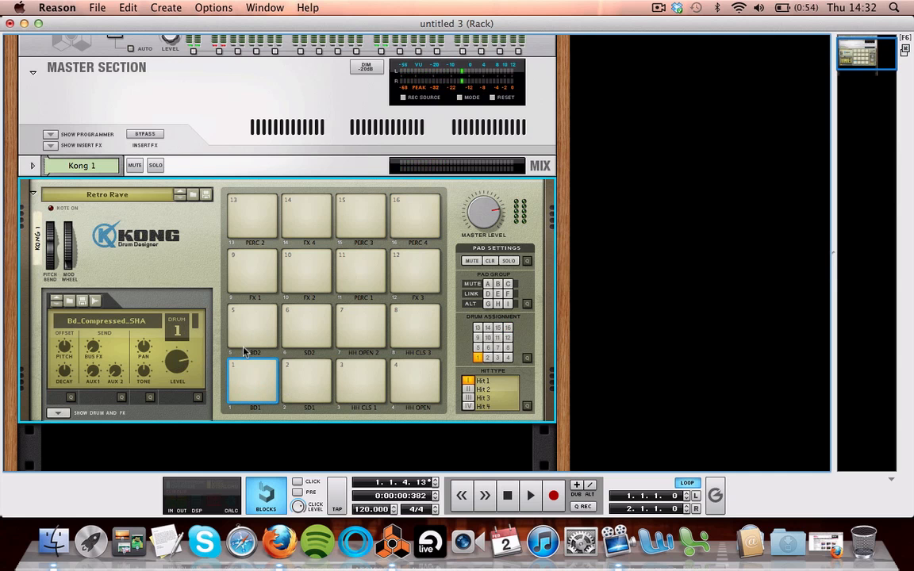
pyautogui.click(292, 384)
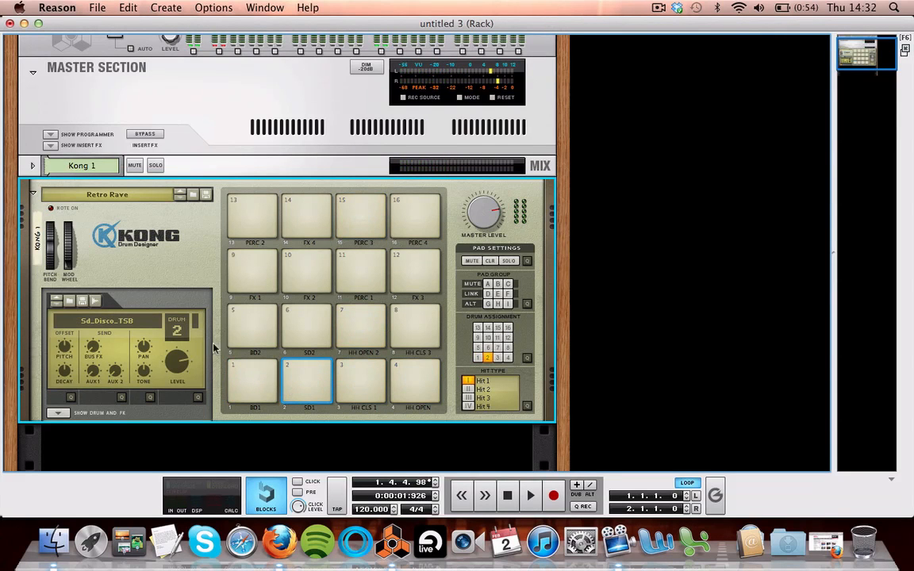
pyautogui.click(369, 388)
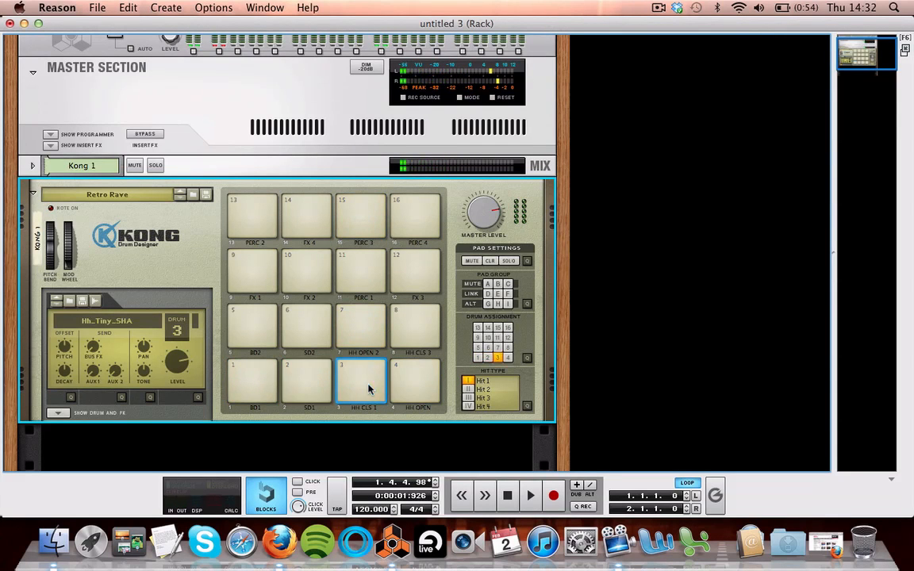
pyautogui.click(367, 339)
pyautogui.click(367, 284)
pyautogui.click(321, 316)
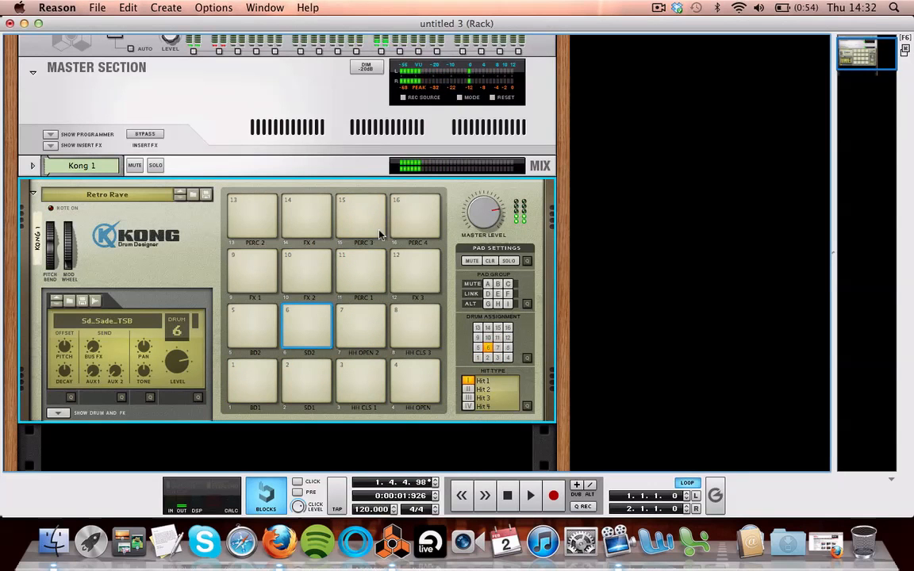
pyautogui.click(381, 219)
pyautogui.click(400, 214)
pyautogui.click(364, 210)
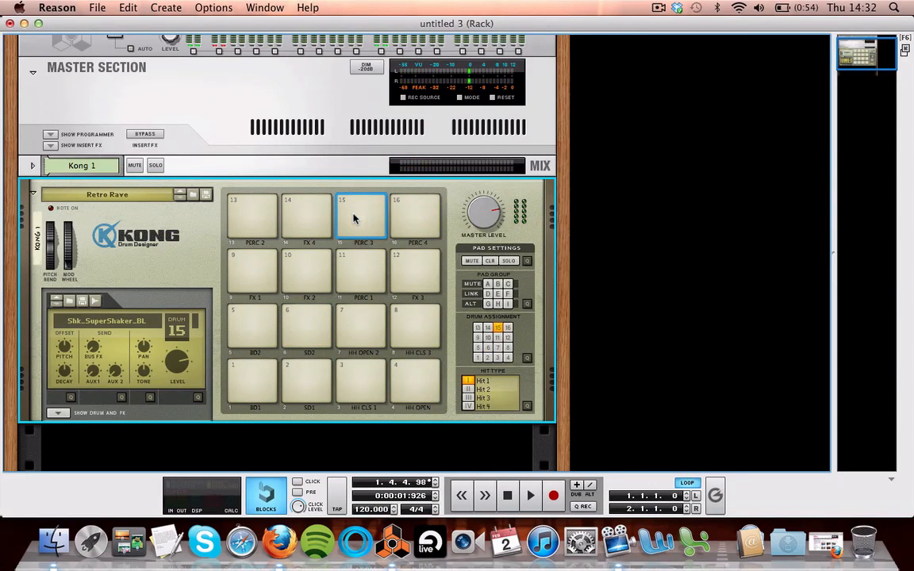
# Play the loop, set the PERC 3 drum's level to 66 and slightly lower the HH OPEN 2 drum's level.
pyautogui.press('space')
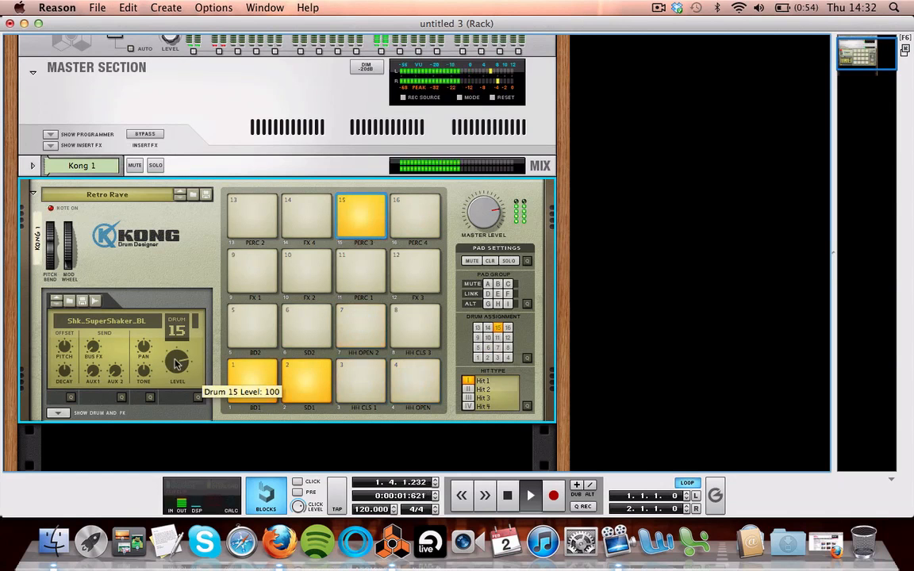
pyautogui.moveTo(178, 363); pyautogui.dragTo(176, 377)
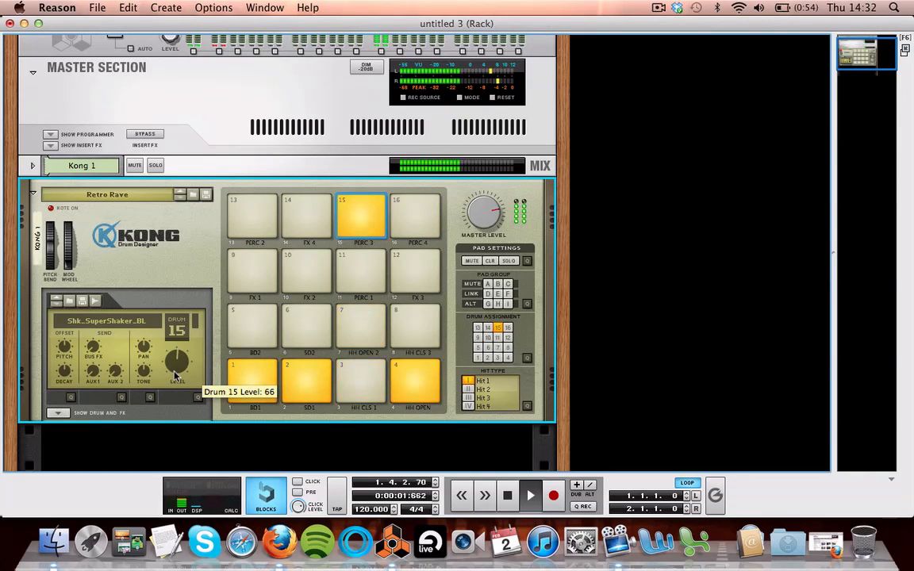
pyautogui.click(363, 332)
pyautogui.moveTo(175, 361); pyautogui.dragTo(175, 363)
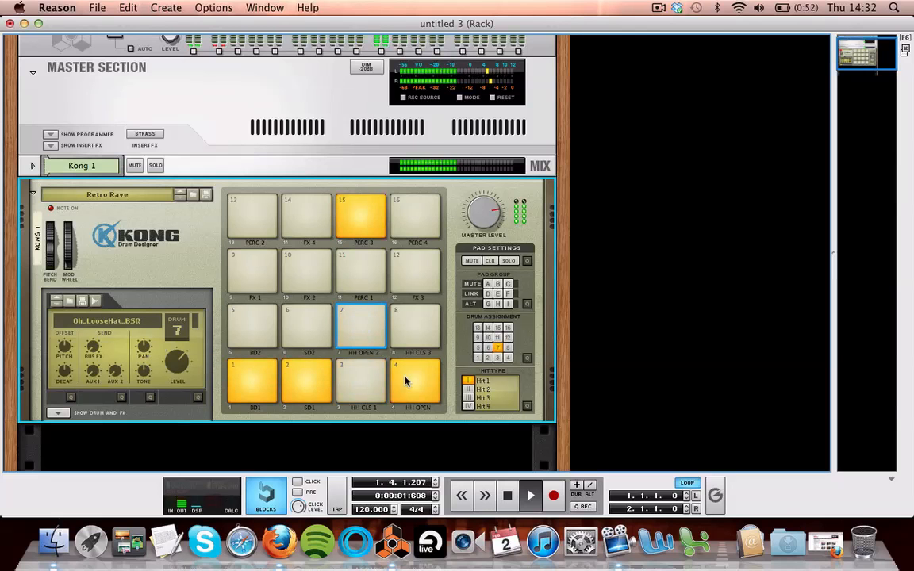
# Select the HH CLS 1 drum, check its level and adjust its pan.
pyautogui.click(376, 390)
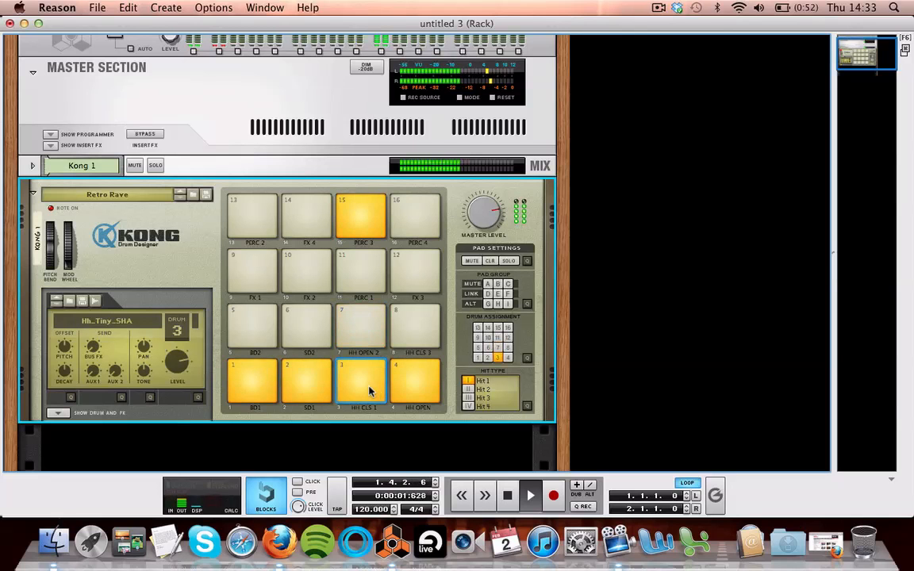
pyautogui.moveTo(169, 363)
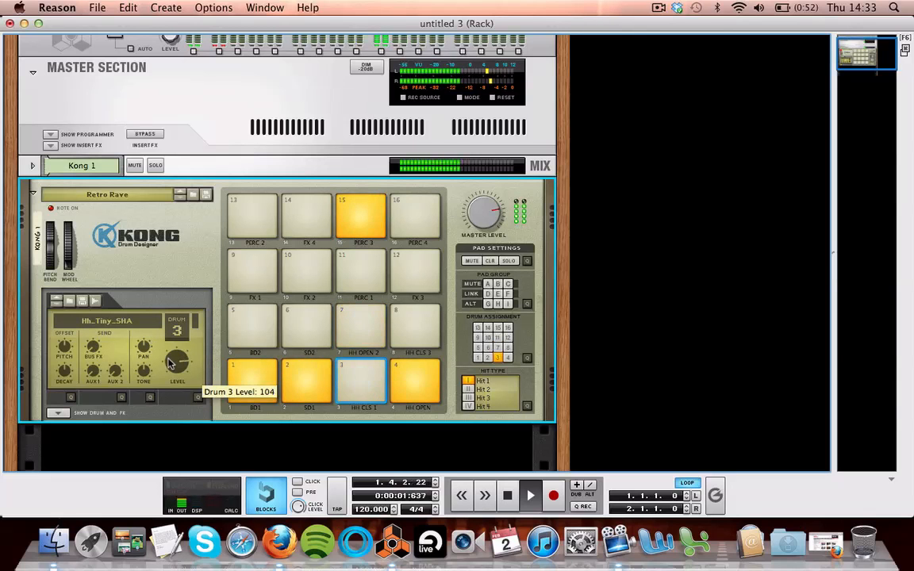
pyautogui.moveTo(147, 349)
pyautogui.moveTo(147, 349); pyautogui.dragTo(148, 356)
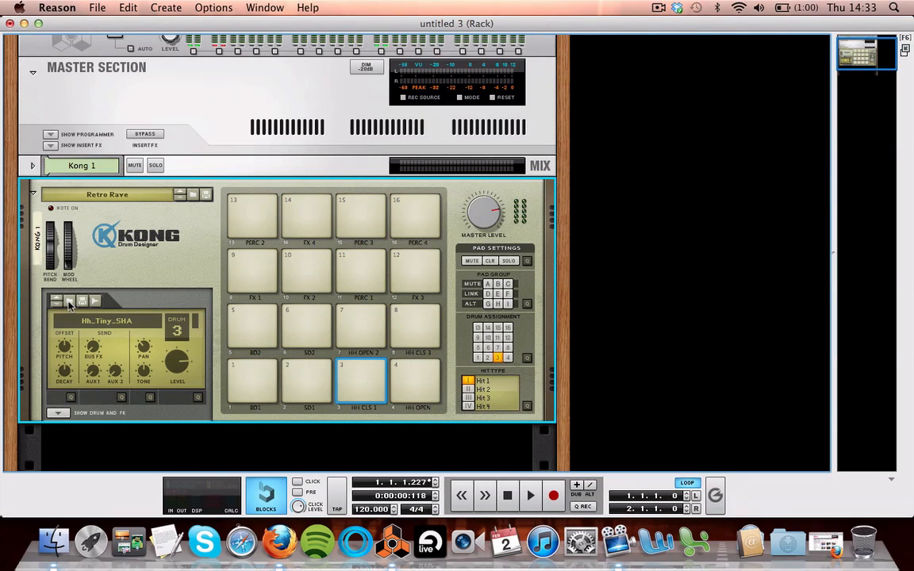
# Browse for a replacement sample for the SD1 drum, going up to the Kong Sounds & Samples folder.
pyautogui.click(298, 384)
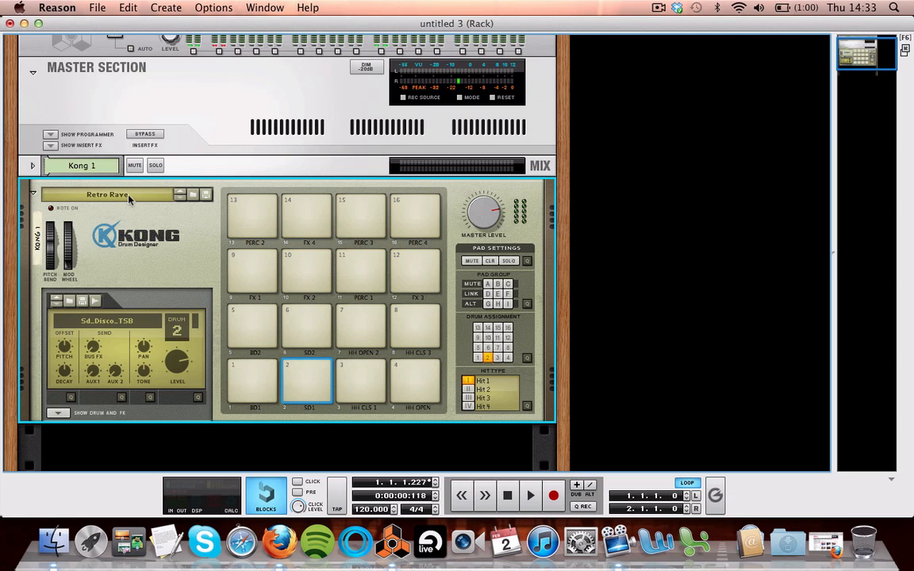
pyautogui.click(70, 302)
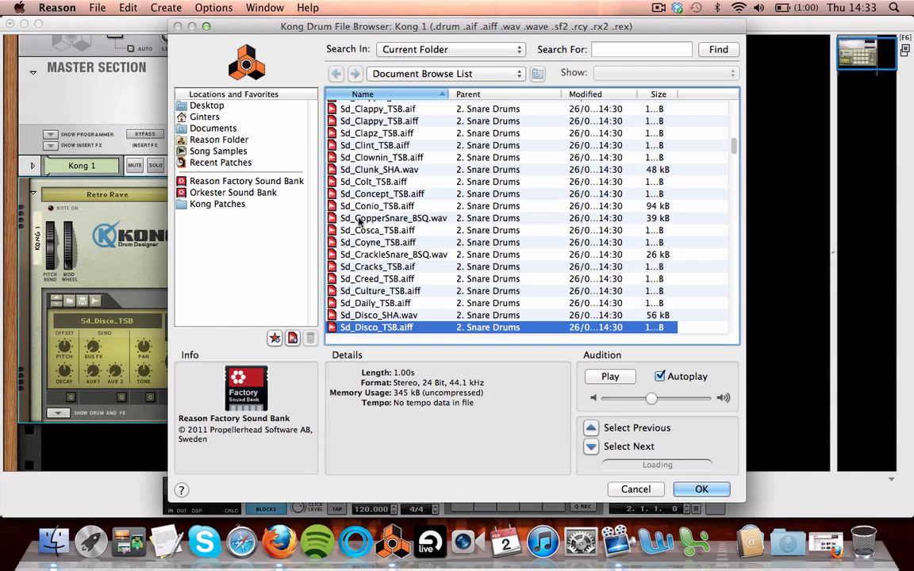
pyautogui.scroll(10, 360, 220)
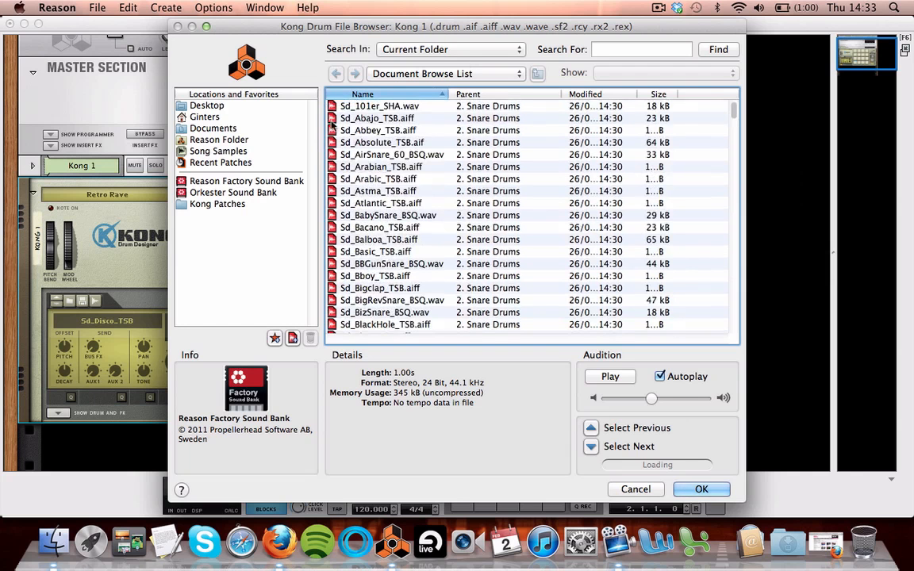
pyautogui.click(374, 72)
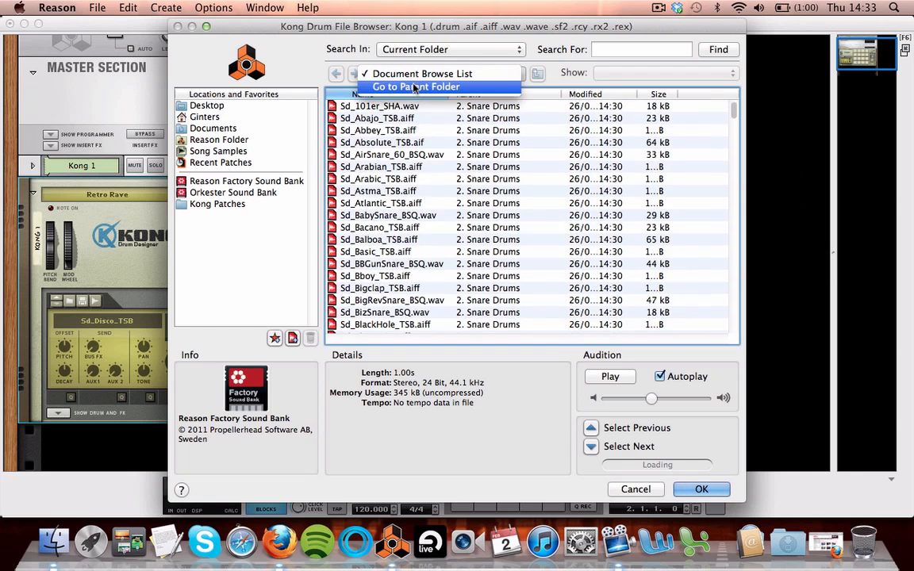
pyautogui.click(414, 86)
pyautogui.scroll(10, 486, 250)
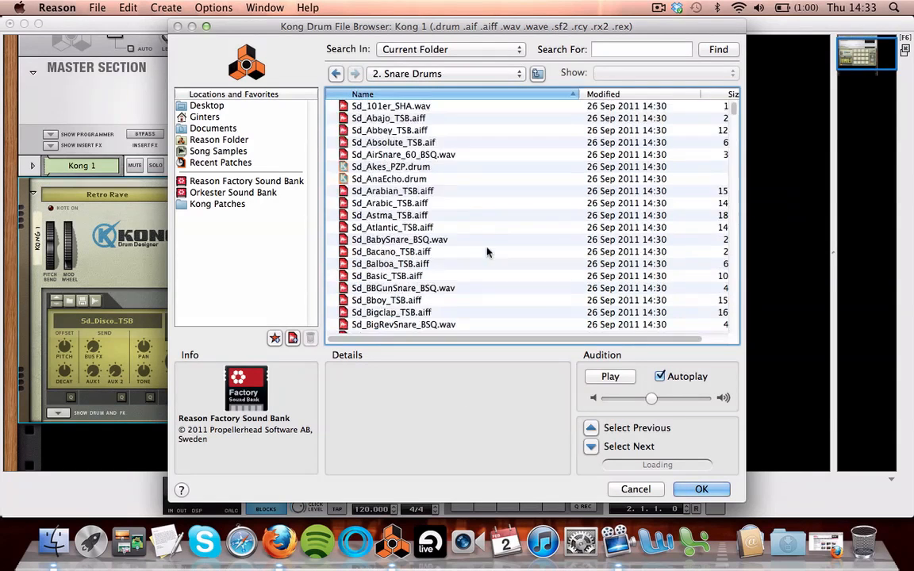
pyautogui.click(420, 73)
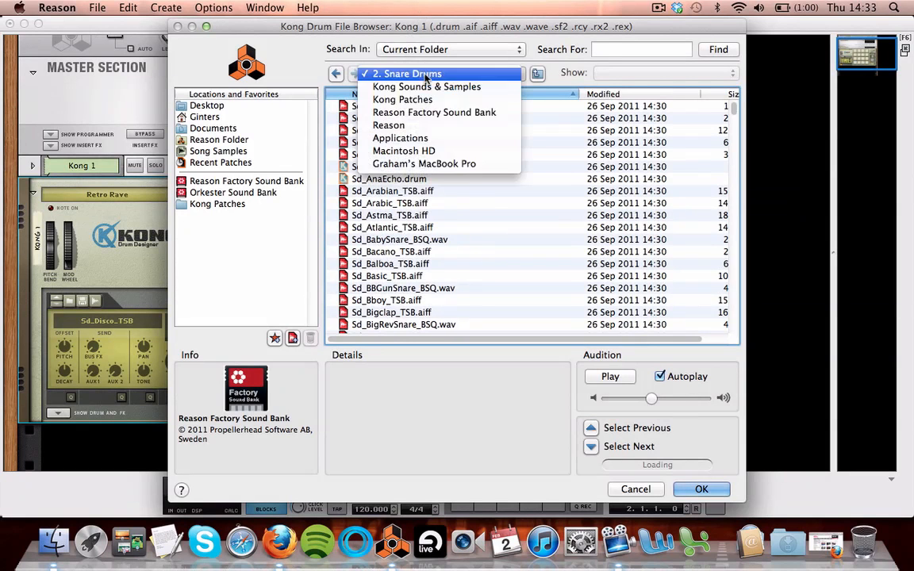
pyautogui.click(426, 87)
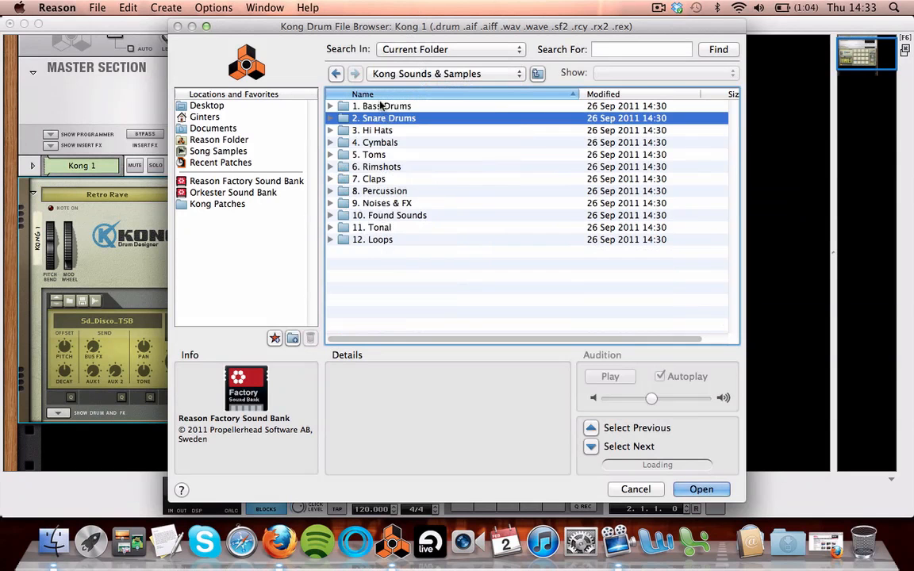
# Navigate from the Reason Factory Sound Bank through Kong Patches and Kong Sounds & Samples into the 2. Snare Drums folder.
pyautogui.click(252, 184)
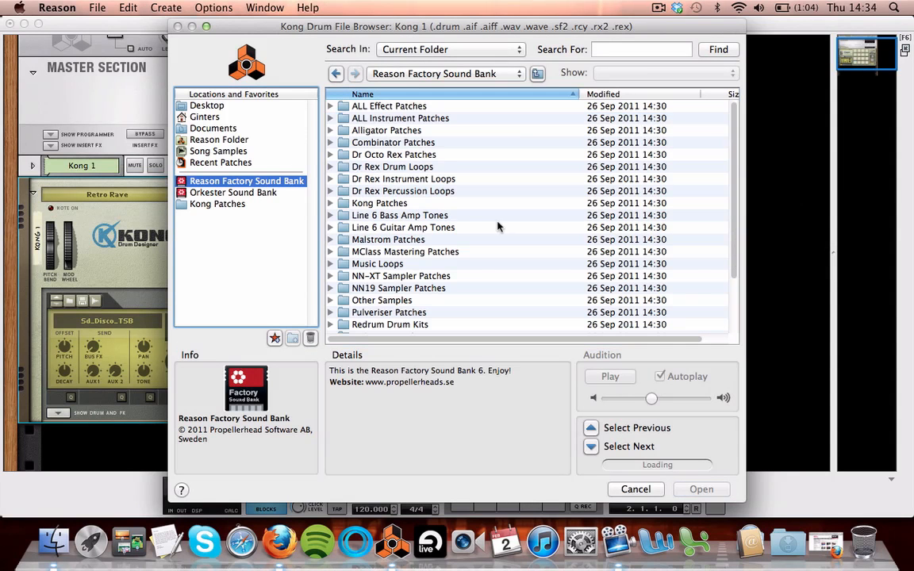
pyautogui.scroll(-3, 522, 230)
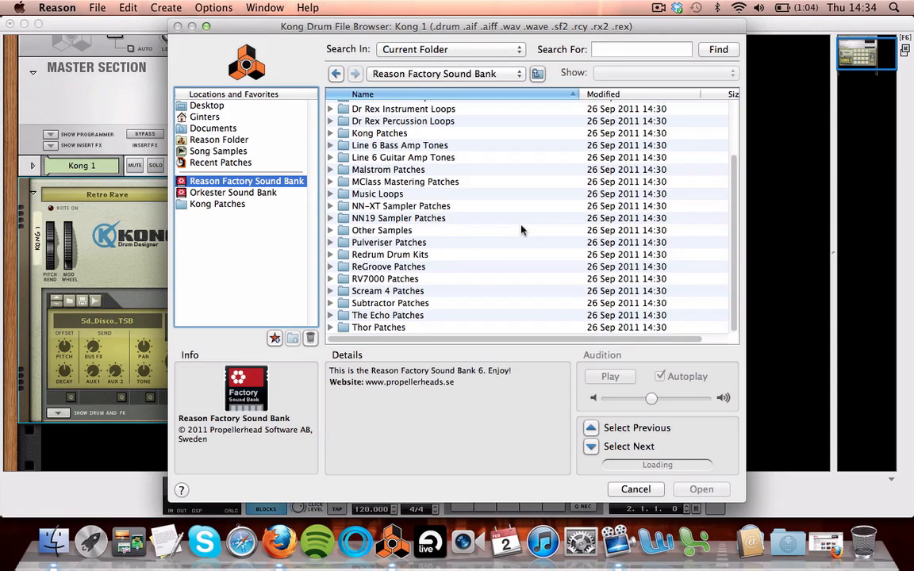
pyautogui.scroll(3, 522, 230)
pyautogui.scroll(-3, 522, 230)
pyautogui.scroll(3, 522, 230)
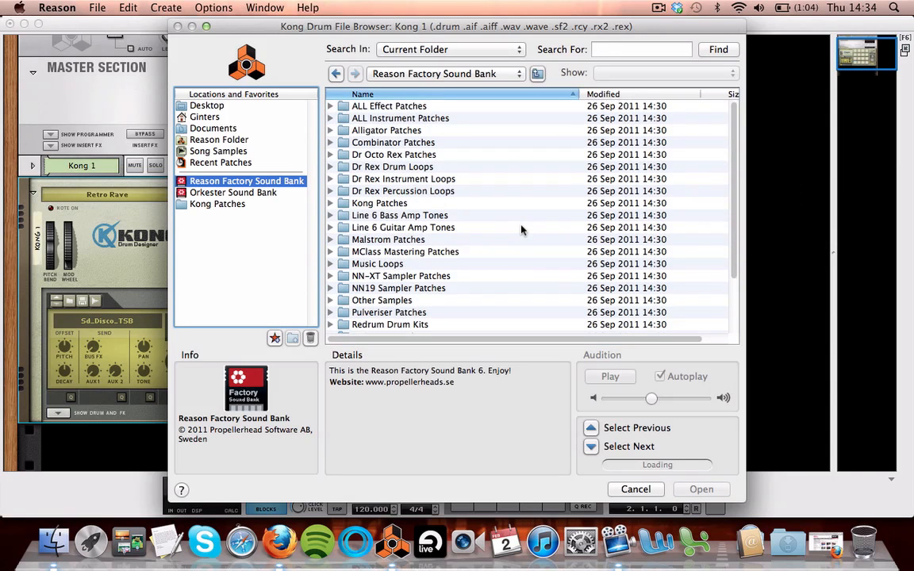
pyautogui.doubleClick(384, 203)
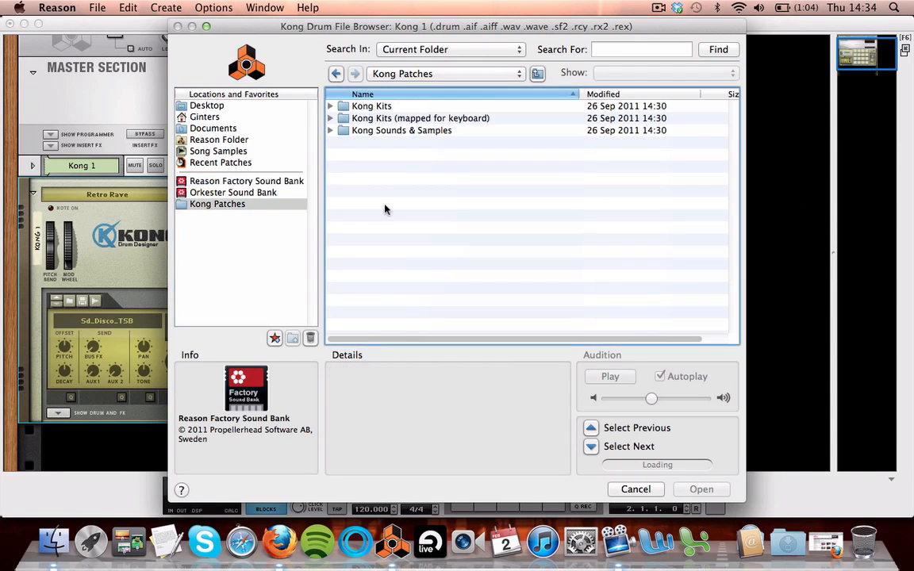
pyautogui.doubleClick(402, 132)
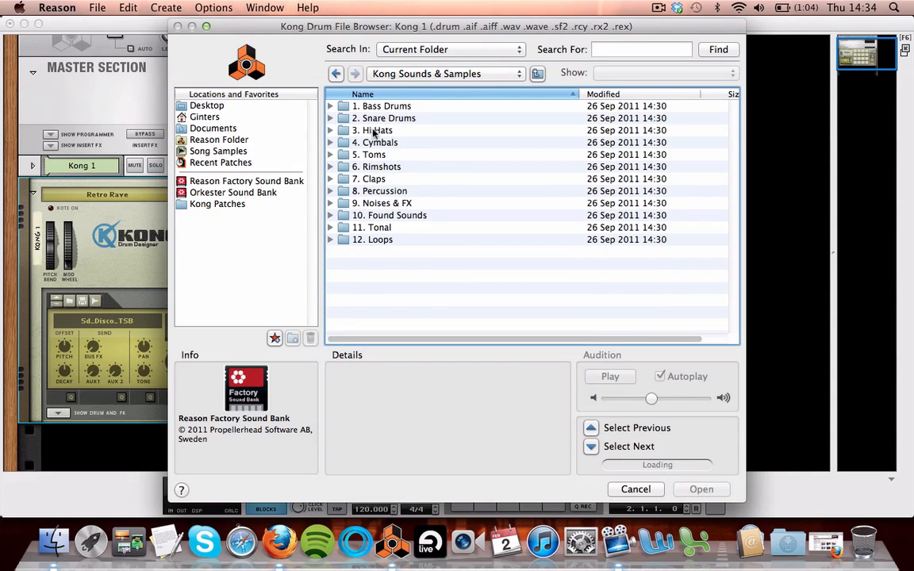
pyautogui.doubleClick(332, 117)
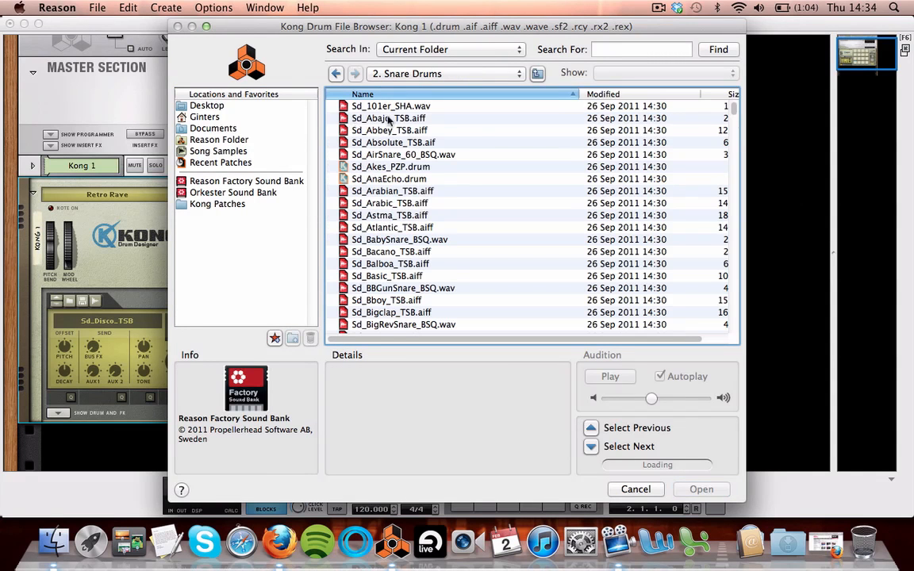
# Audition the snare samples one after another, starting from Sd_101er_SHA.wav and ending back on Sd_Bigclap_TSB.aiff.
pyautogui.click(394, 107)
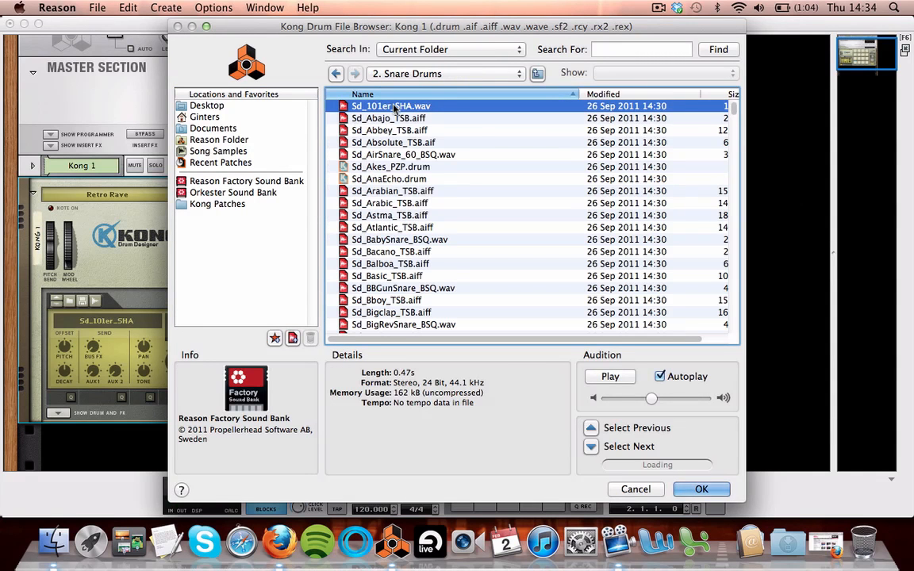
pyautogui.press('Down')
pyautogui.press('Down')
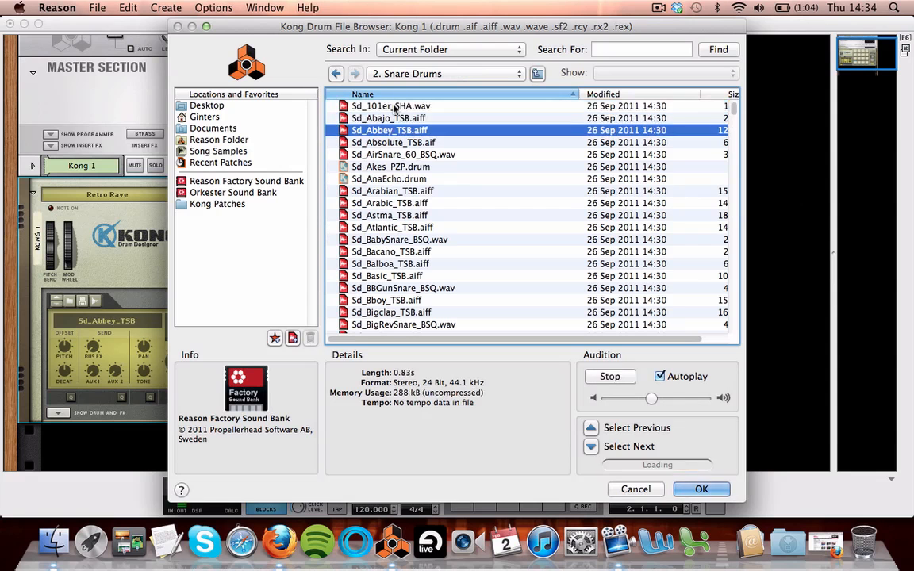
pyautogui.press('Down')
pyautogui.press('Down')
pyautogui.press('Down')
pyautogui.press('Down')
pyautogui.press('Down')
pyautogui.press('Down')
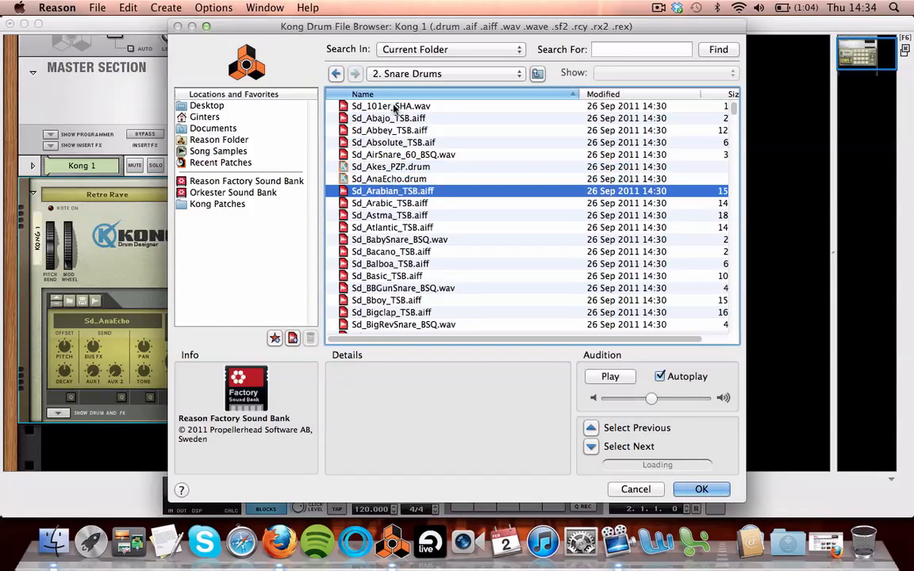
pyautogui.press('Down')
pyautogui.press('Down')
pyautogui.press('Down')
pyautogui.press('Down')
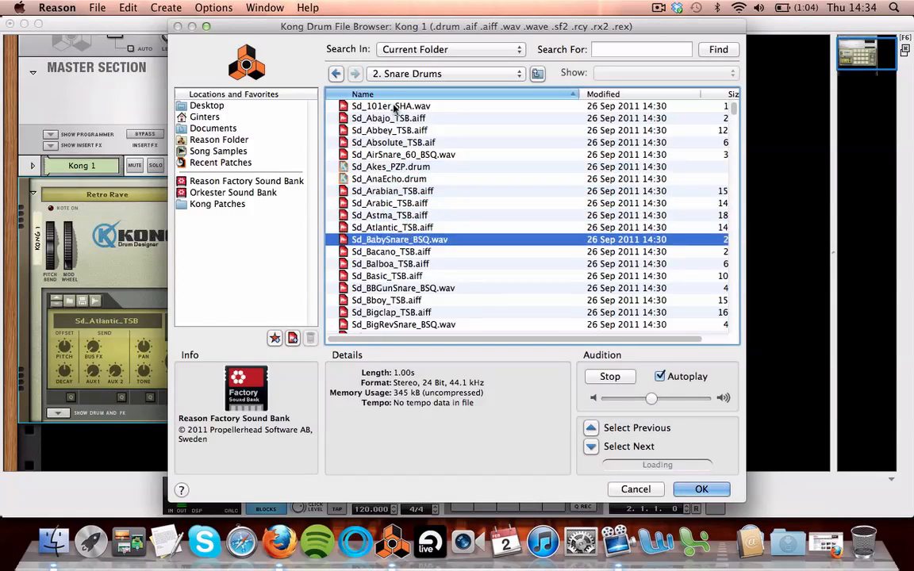
pyautogui.press('Down')
pyautogui.press('Down')
pyautogui.press('Down')
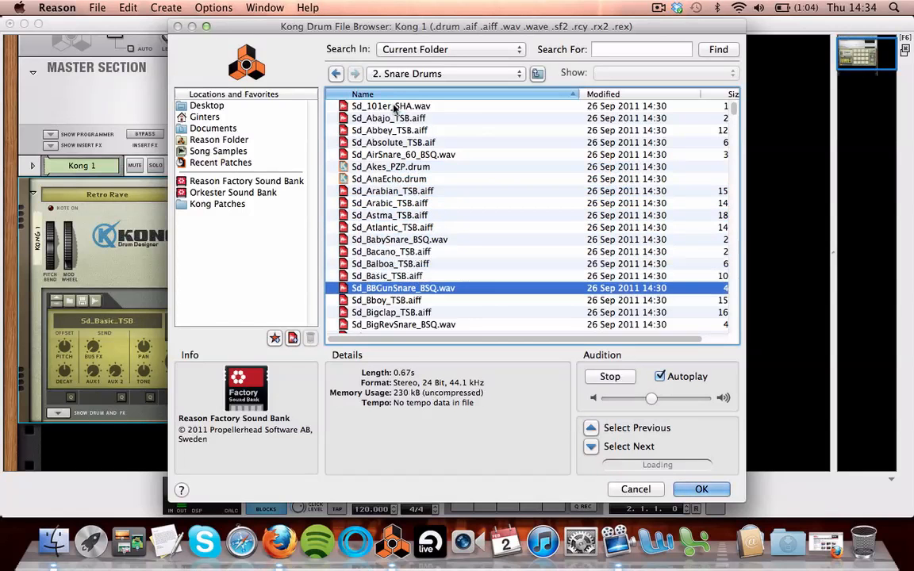
pyautogui.press('Down')
pyautogui.press('Down')
pyautogui.press('Down')
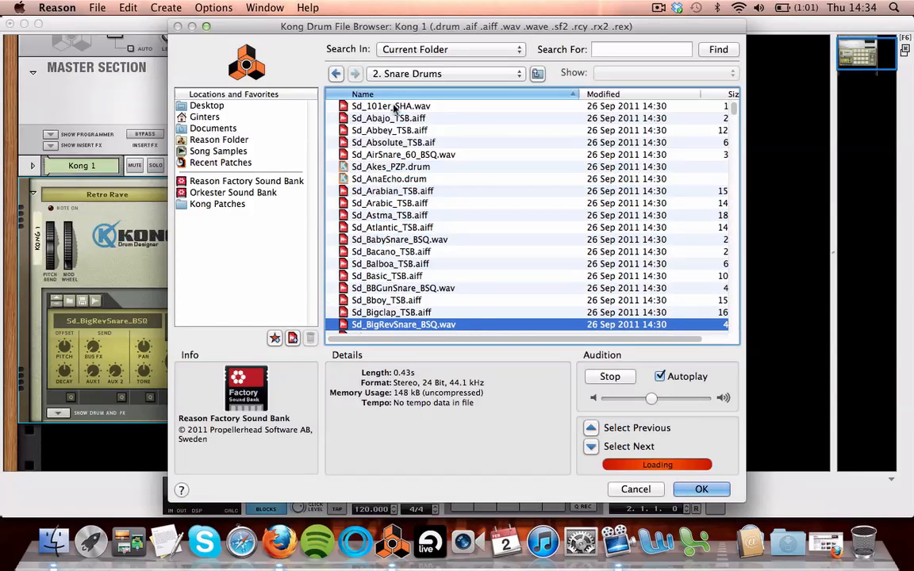
pyautogui.press('Down')
pyautogui.press('Up')
pyautogui.press('Up')
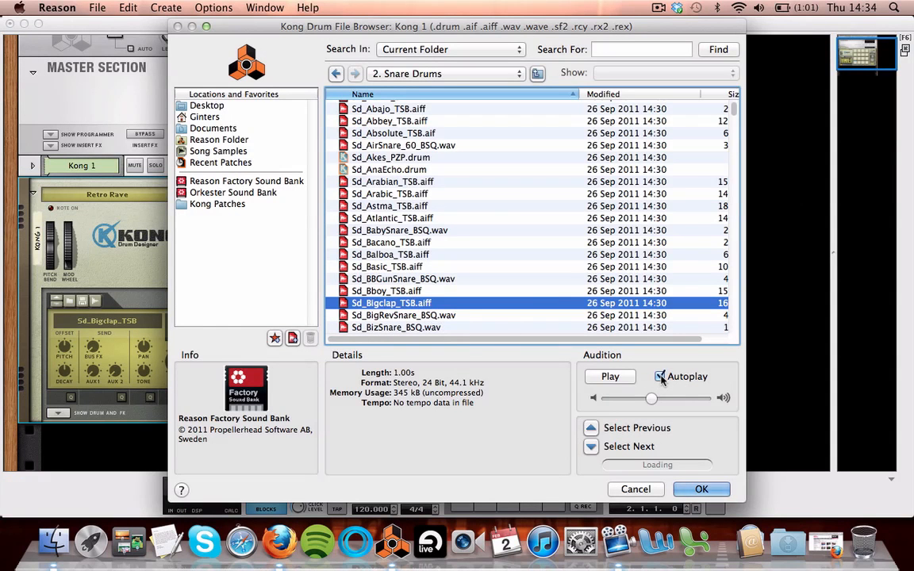
# Audition the samples listed after Sd_Bigclap_TSB.aiff, then return to Sd_Bigclap_TSB.aiff and load it into the SD1 drum.
pyautogui.click(610, 377)
pyautogui.press('Down')
pyautogui.press('Down')
pyautogui.press('Down')
pyautogui.press('Down')
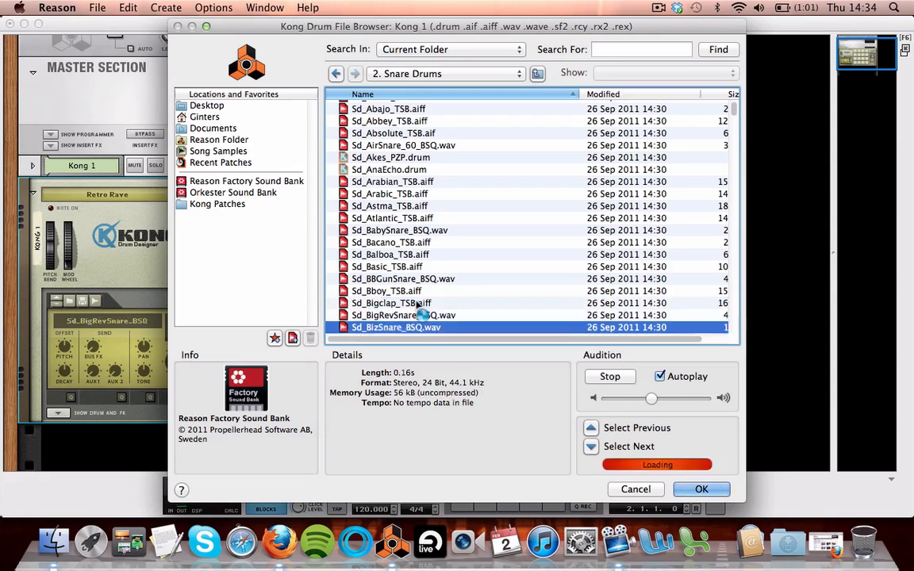
pyautogui.press('Up')
pyautogui.press('Up')
pyautogui.press('Up')
pyautogui.press('Up')
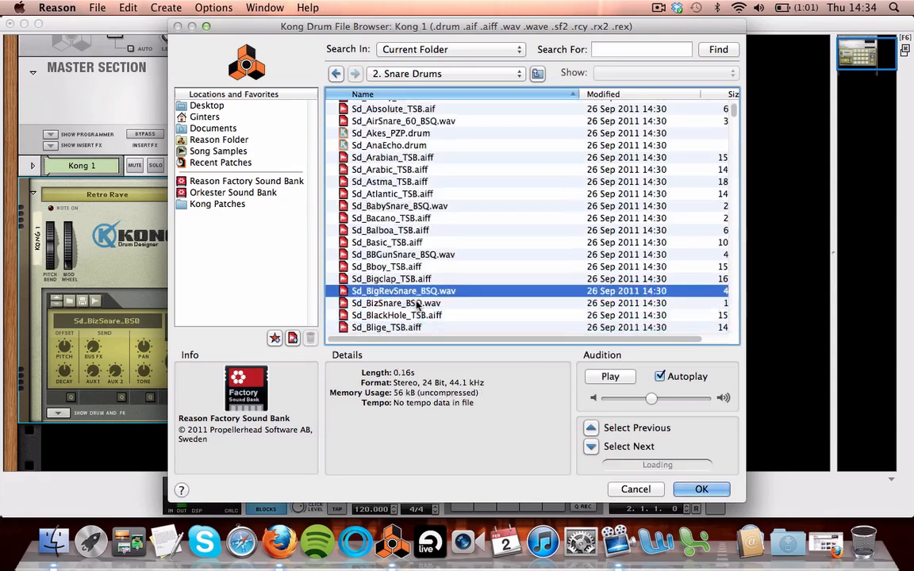
pyautogui.click(700, 489)
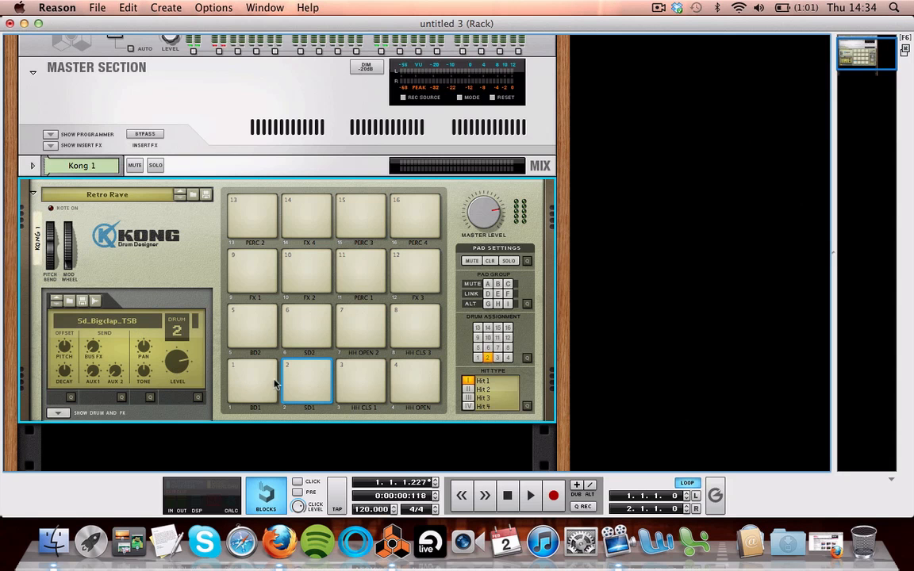
# Play the loop to hear the new SD1 sample, stop it and switch to the sequencer window.
pyautogui.press('space')
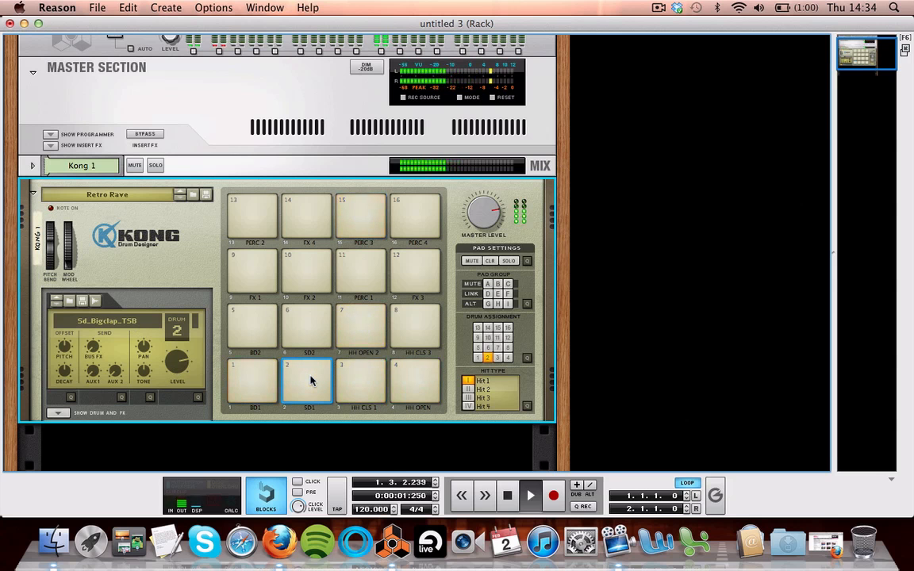
pyautogui.press('space')
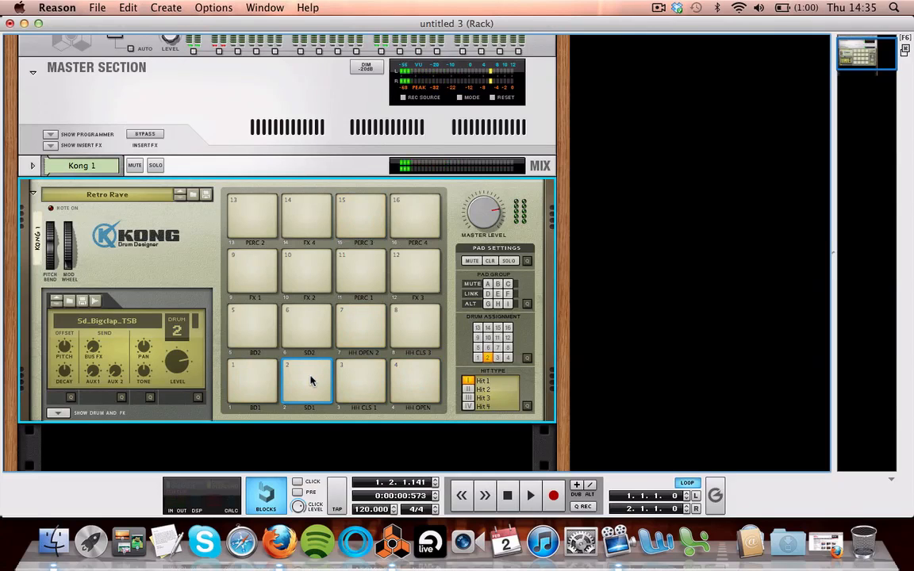
pyautogui.hotkey('ctrl', 'Down')
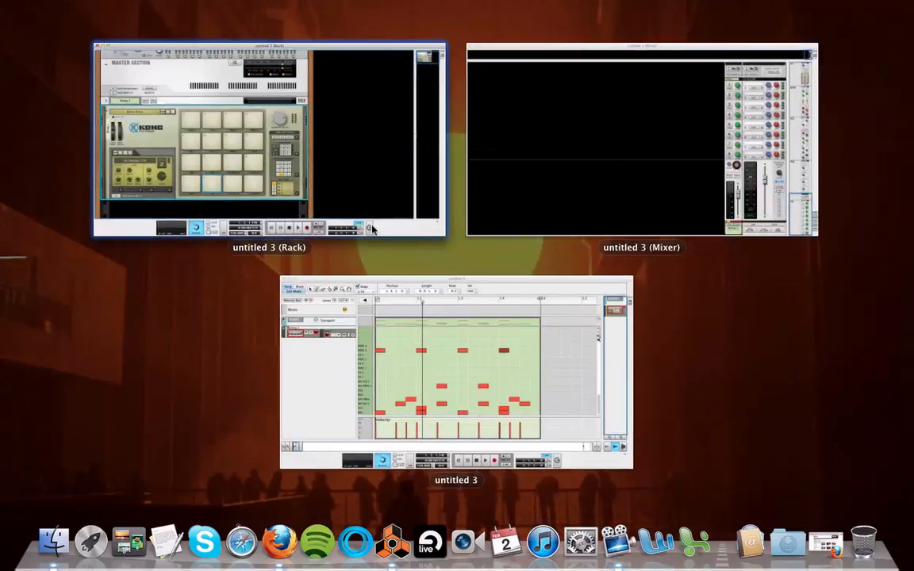
pyautogui.click(447, 385)
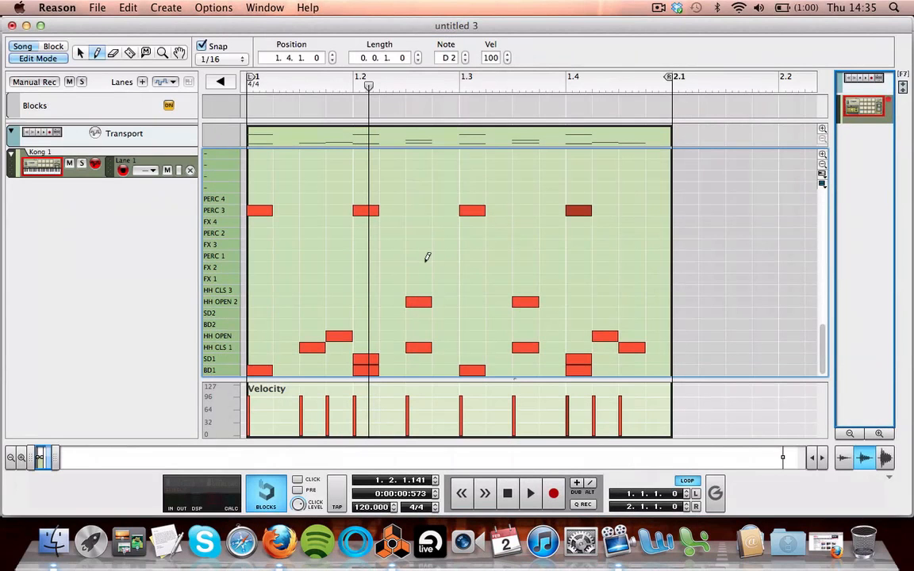